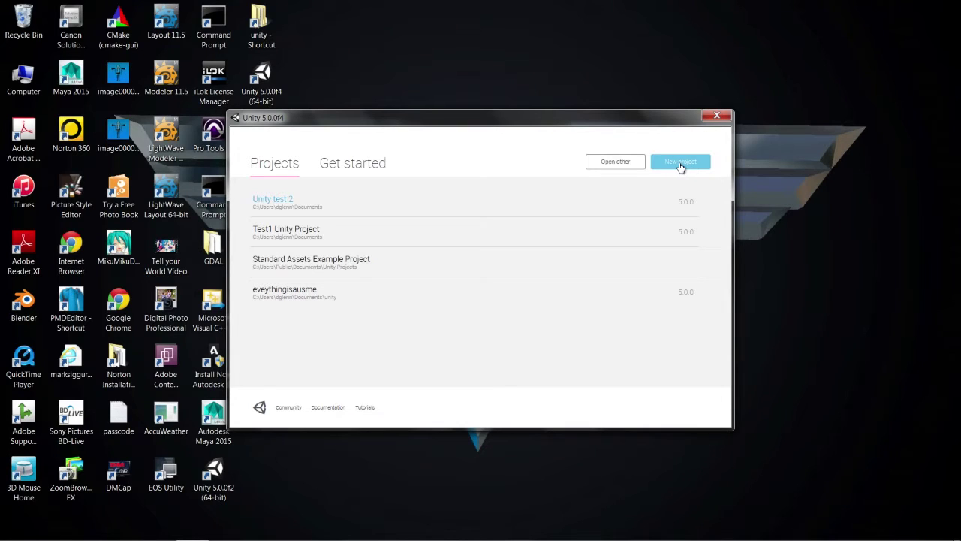
Start a new project and name it Test3 Unity
left_click(680, 165)
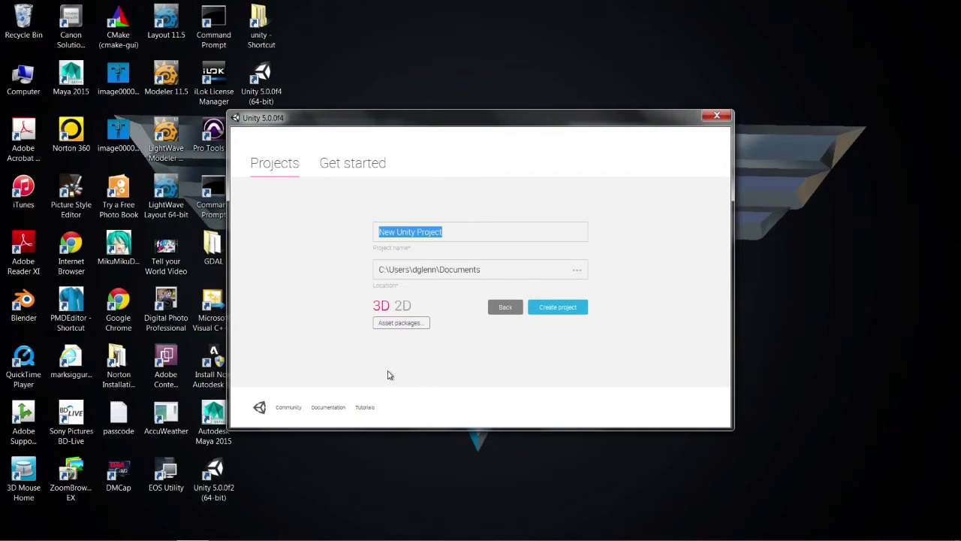
left_click(461, 232)
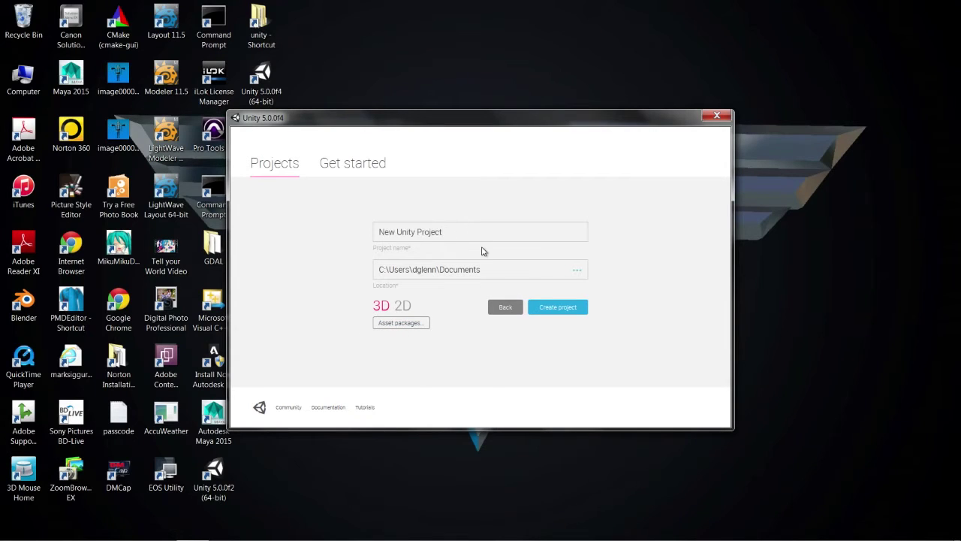
key("BackSpace")
key("BackSpace")
key("BackSpace")
key("BackSpace")
key("BackSpace")
key("BackSpace")
key("BackSpace")
key("BackSpace")
key("BackSpace")
key("BackSpace")
key("BackSpace")
key("BackSpace")
key("BackSpace")
key("BackSpace")
key("BackSpace")
key("BackSpace")
key("BackSpace")
type("Test3")
type("Unity")
Include the Characters, Environment and Vehicles asset packages and create the 3D project
left_click(396, 326)
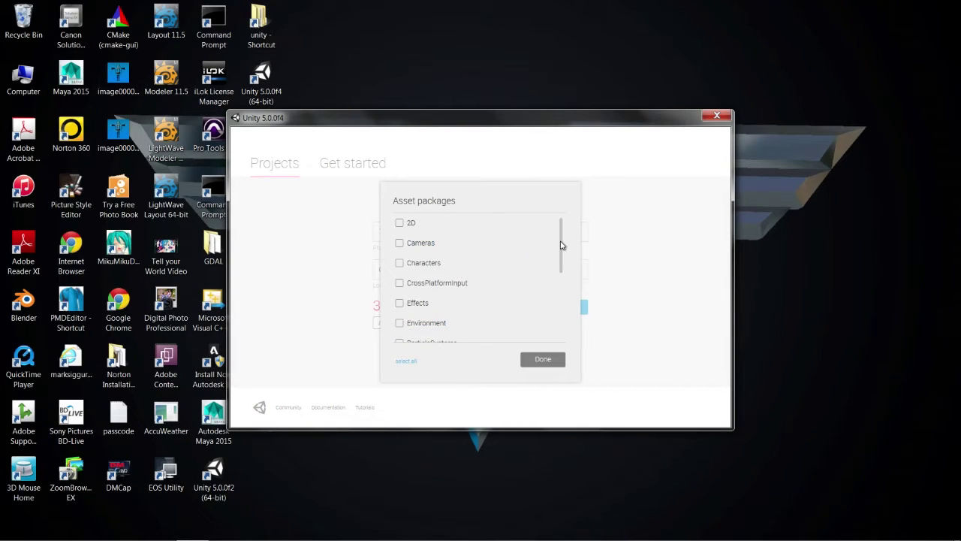
left_click_drag(563, 242, 562, 333)
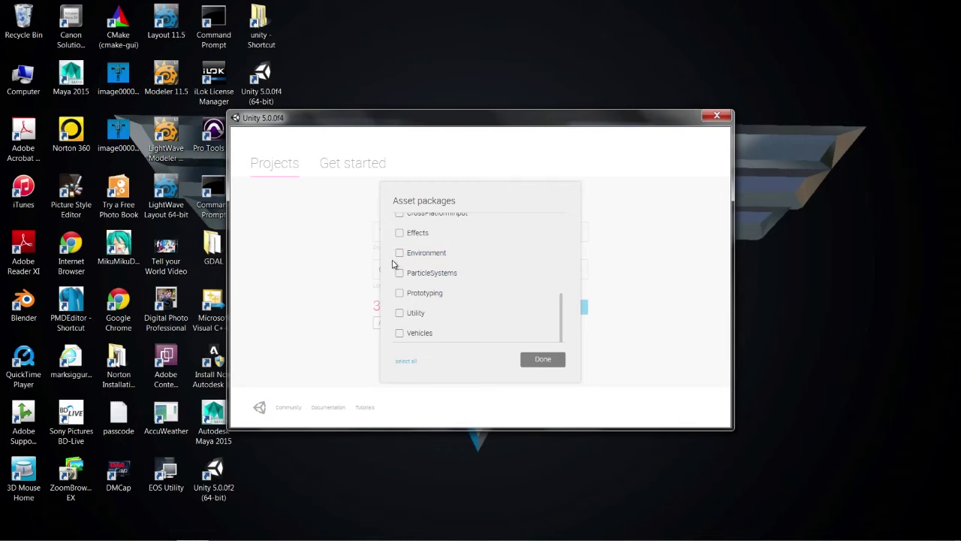
scroll(564, 319, "up", 3)
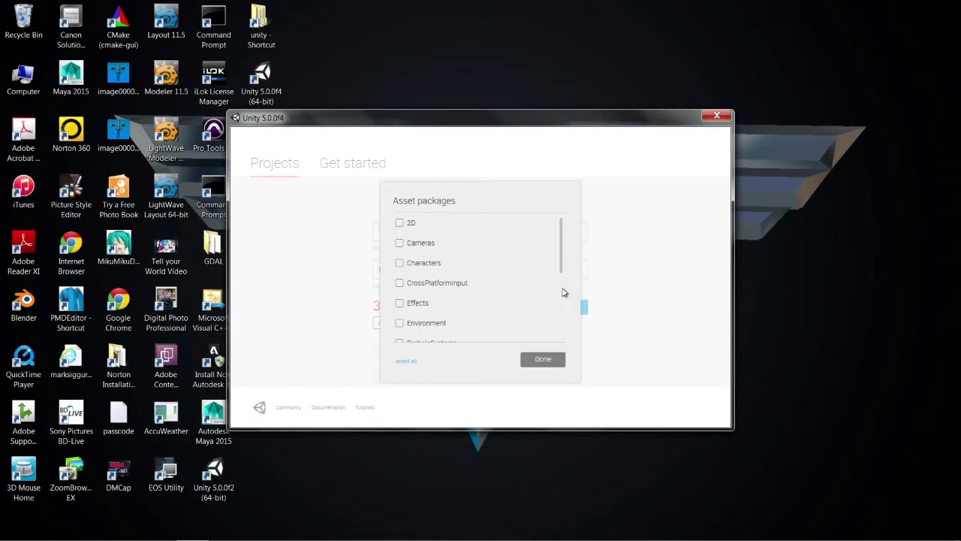
left_click(400, 265)
scroll(560, 254, "down", 3)
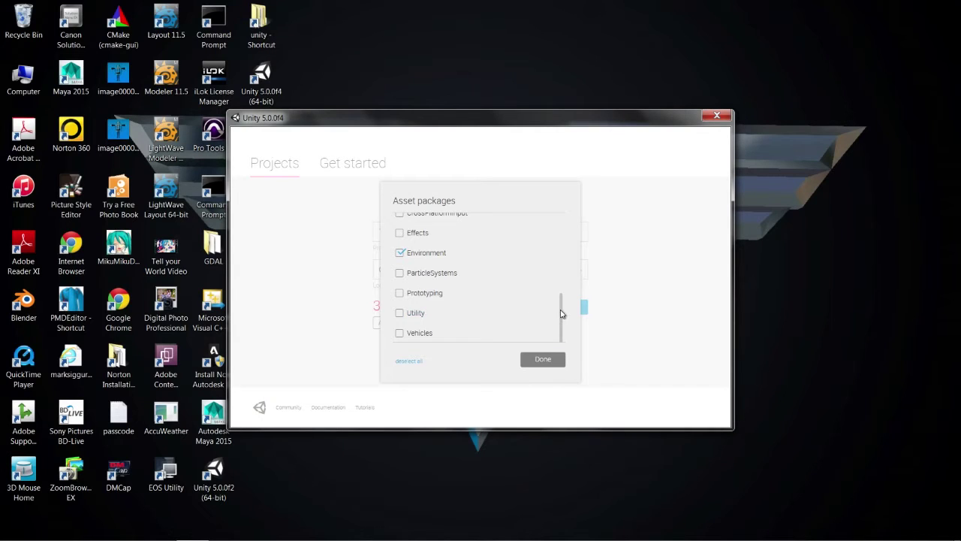
mouse_move(563, 318)
left_mouse_down()
mouse_move(558, 210)
mouse_move(559, 312)
left_mouse_up()
left_click(399, 335)
left_click(551, 364)
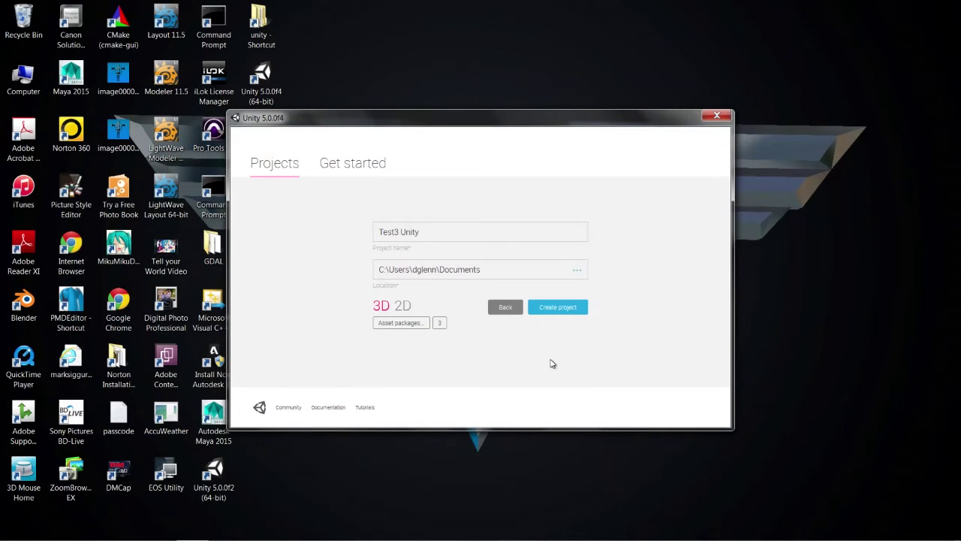
left_click(553, 309)
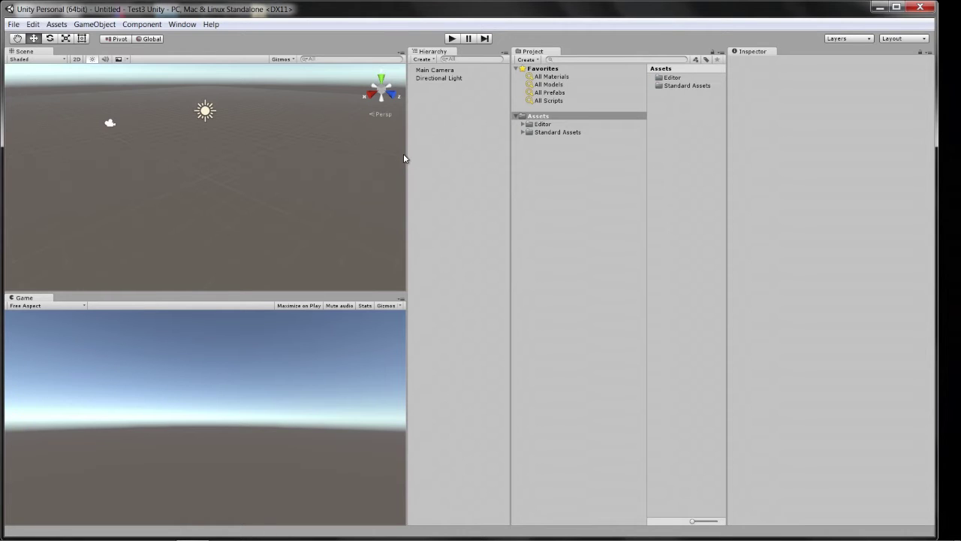
Widen the Scene and Game views and the project asset list, and show the Utility prefabs in Standard Assets
left_click_drag(407, 154, 443, 161)
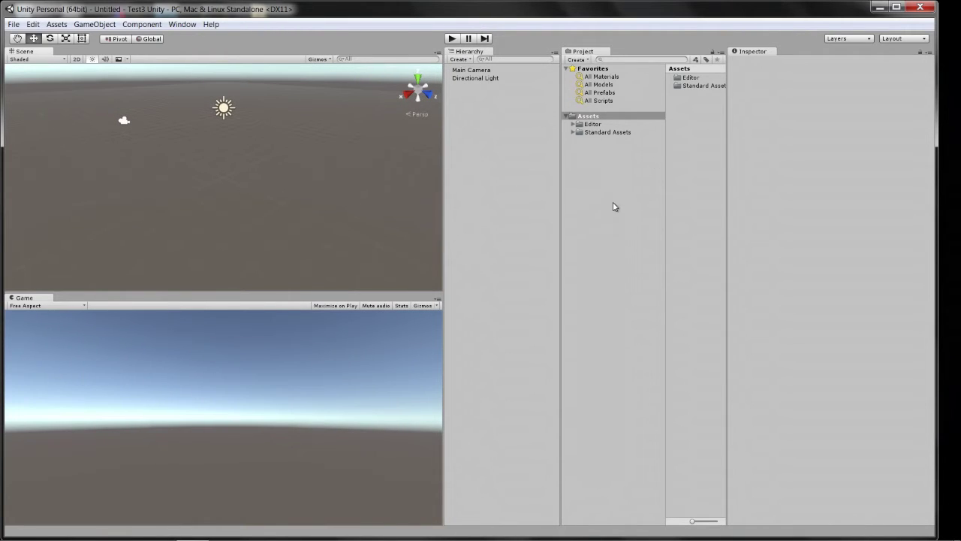
left_click(573, 133)
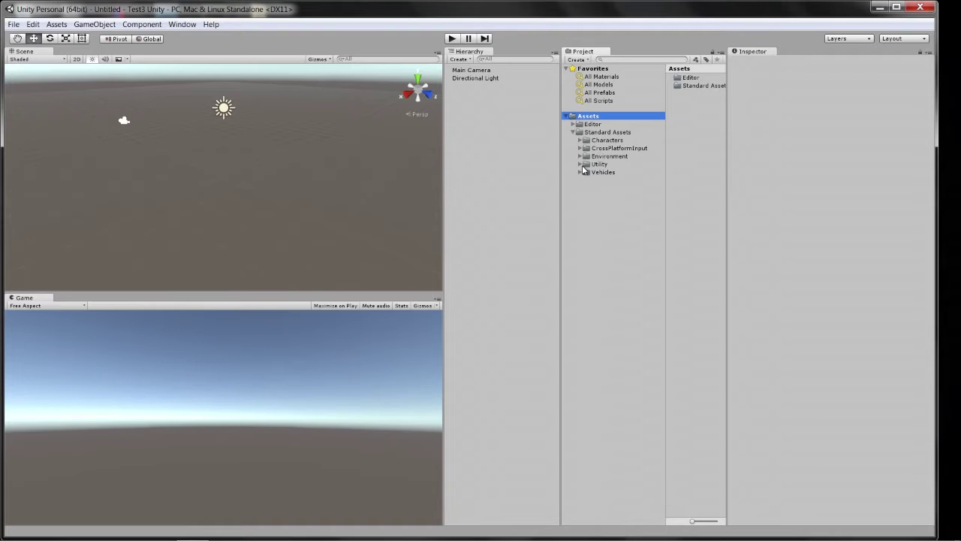
left_click(580, 164)
left_click(608, 173)
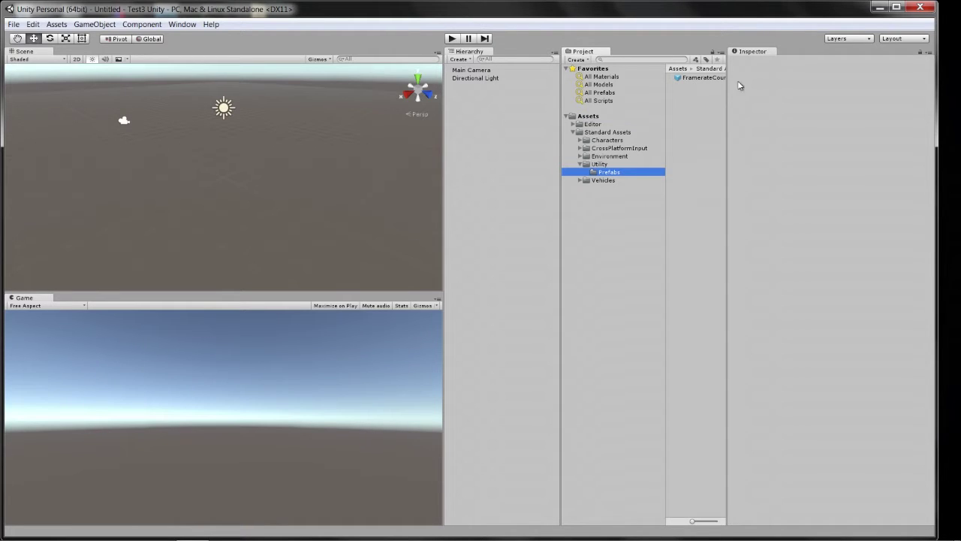
left_click_drag(725, 90, 745, 92)
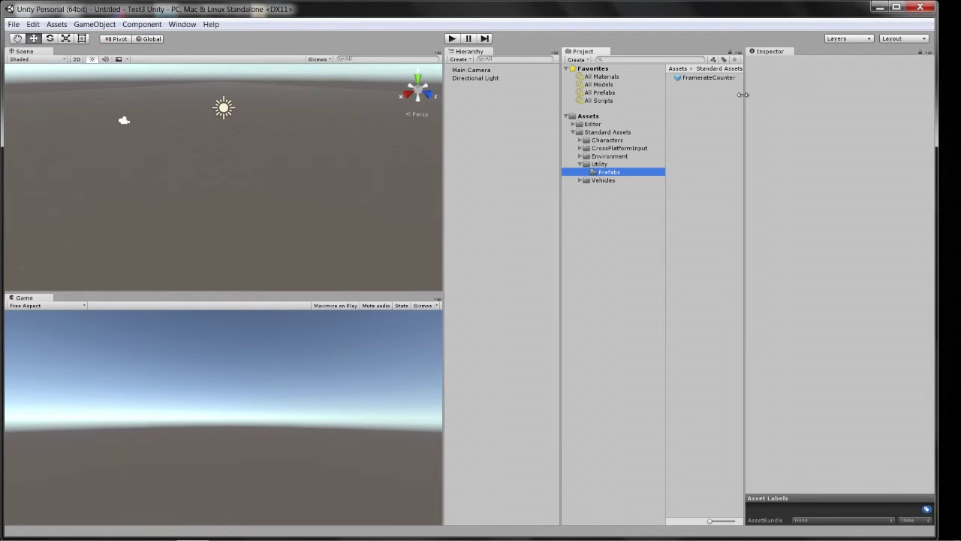
Examine the terrain SurfaceTextures stored under TerrainAssets in the Environment folder
left_click(580, 156)
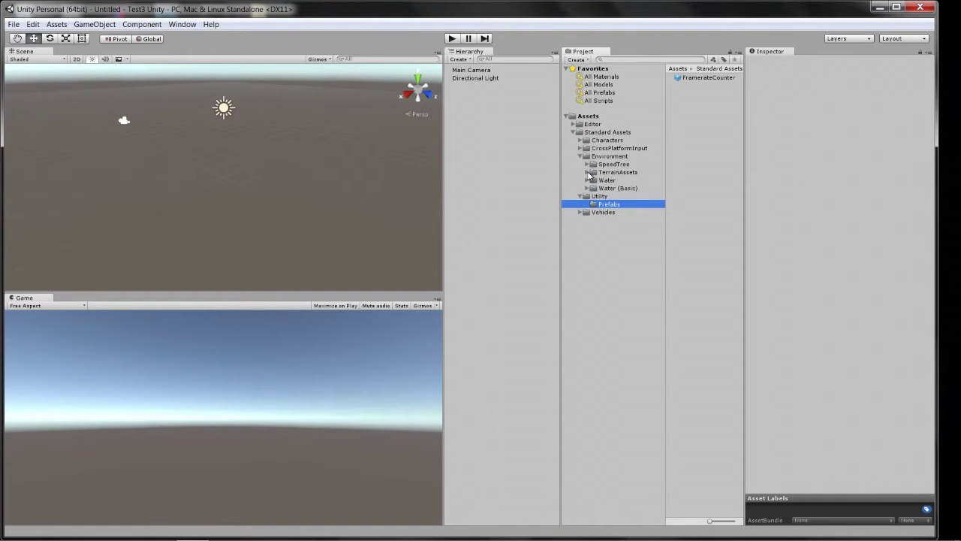
left_click(587, 173)
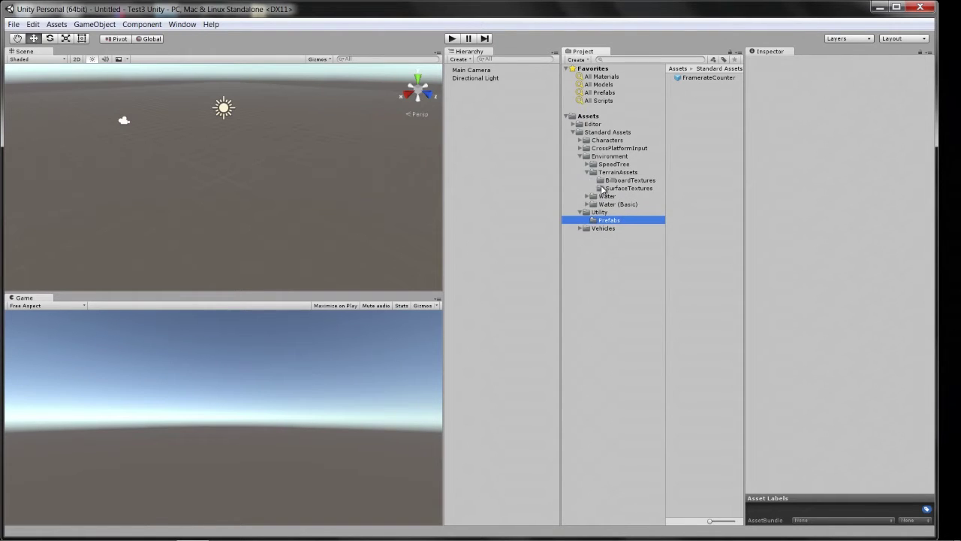
left_click(605, 188)
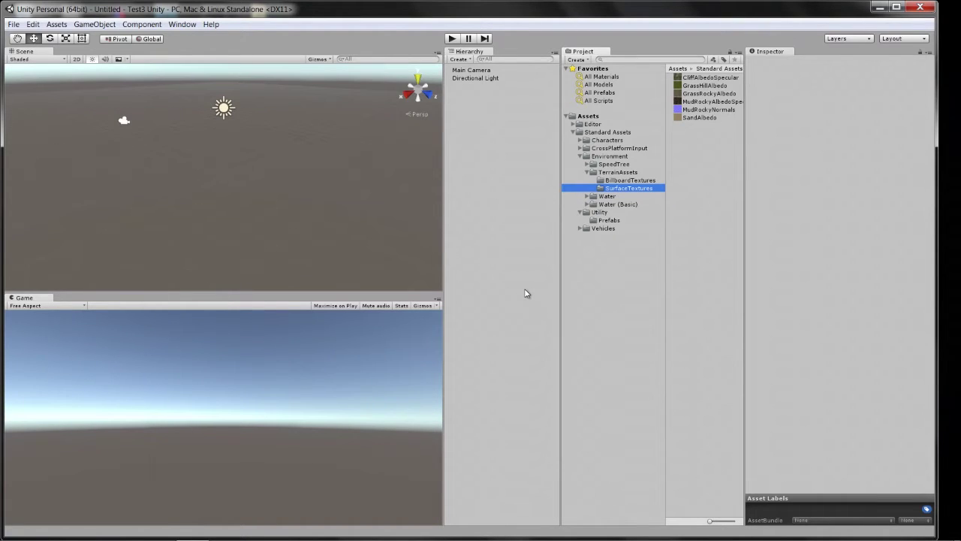
Look through the FirstPersonCharacter and PhysicsMaterials folders of the Characters assets
left_click(579, 144)
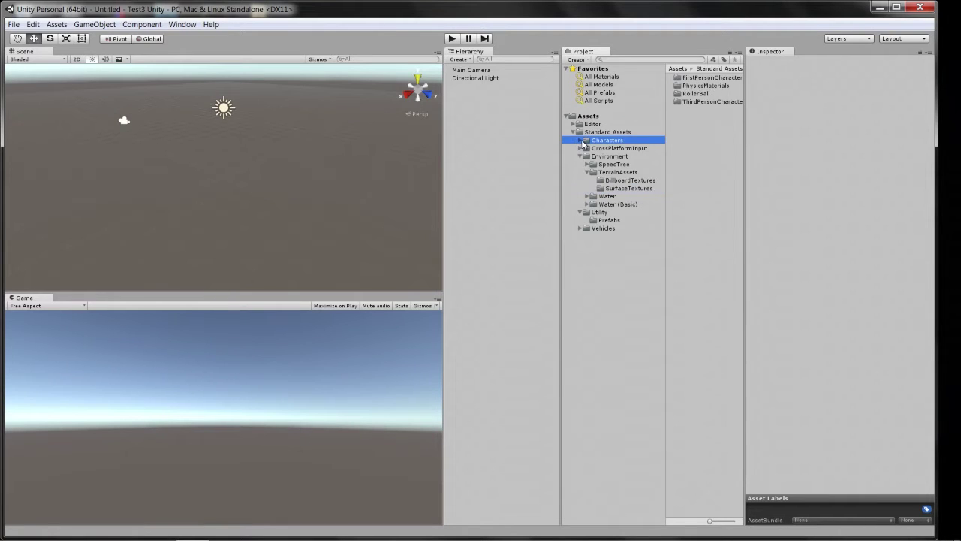
left_click(580, 140)
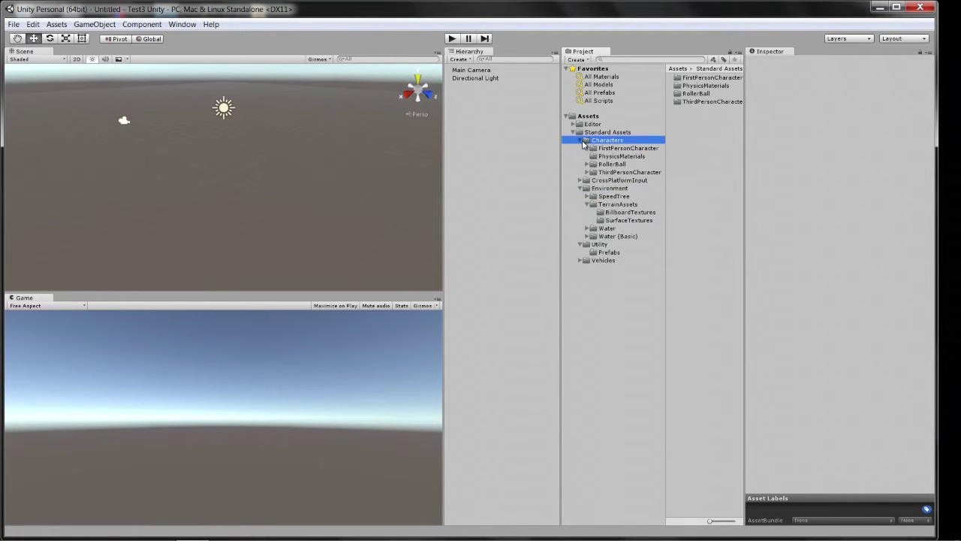
left_click(620, 150)
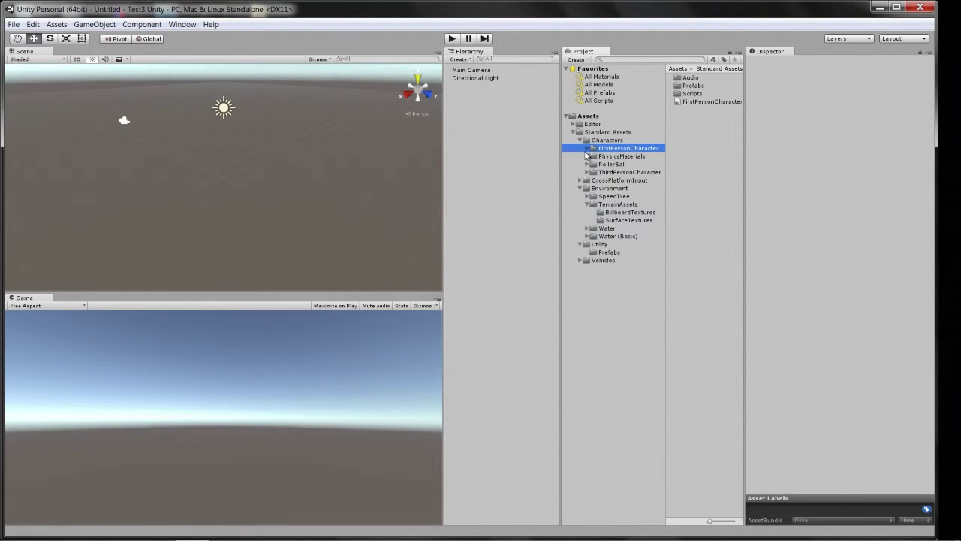
left_click(587, 150)
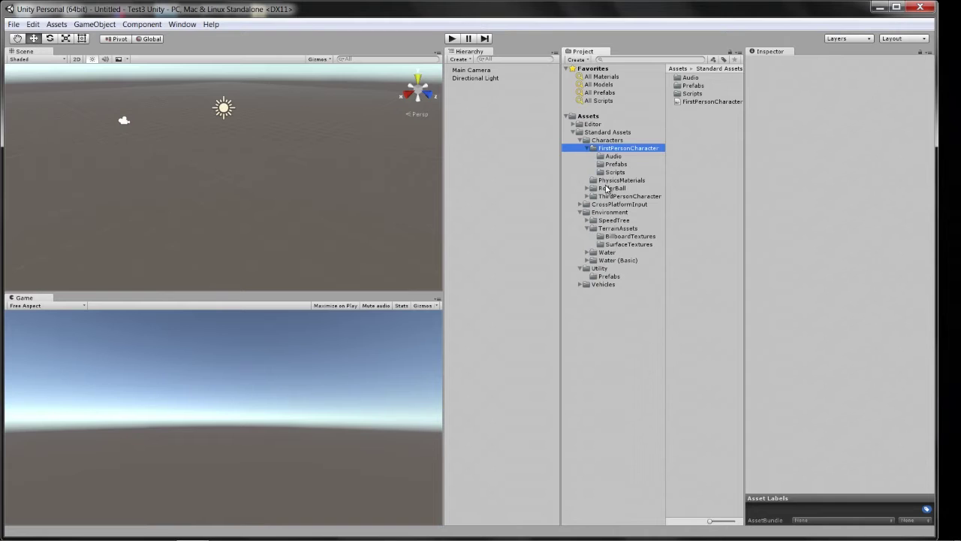
left_click(588, 148)
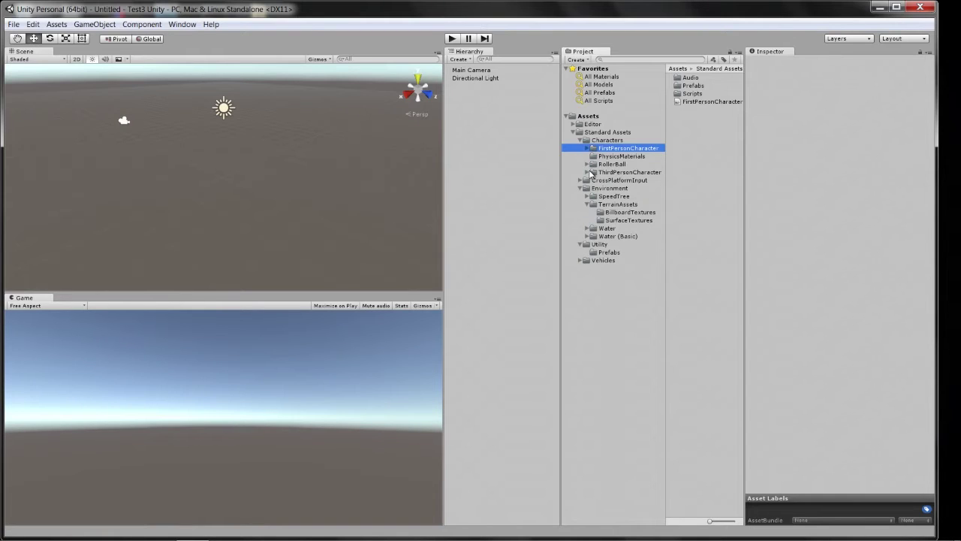
left_click(600, 158)
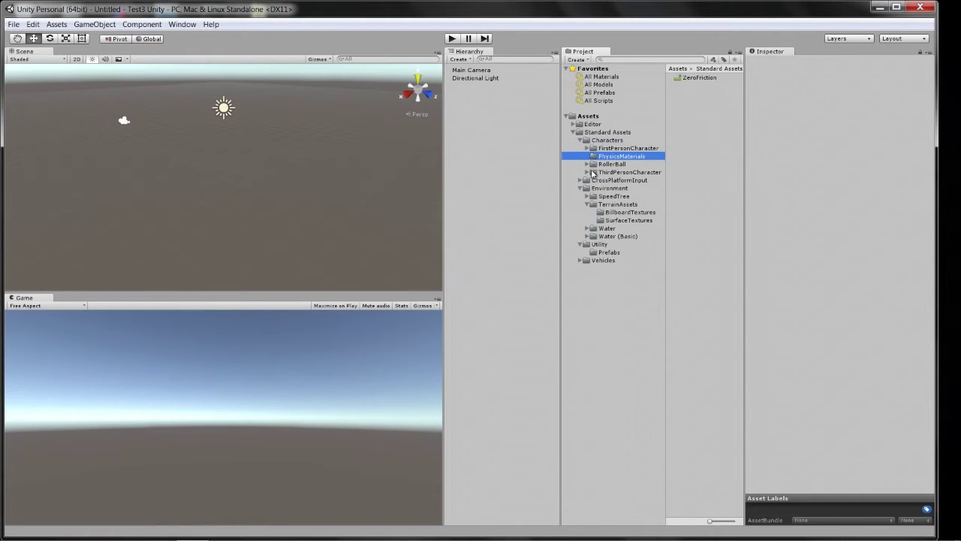
Inspect the RollerBall model and its prefab, including the prefab's preview, in the Characters assets
left_click(589, 164)
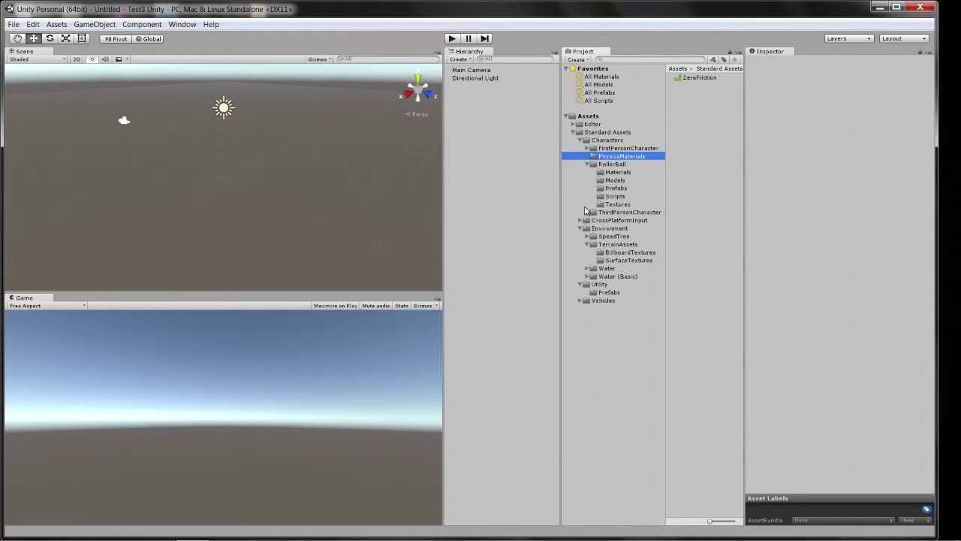
left_click(615, 181)
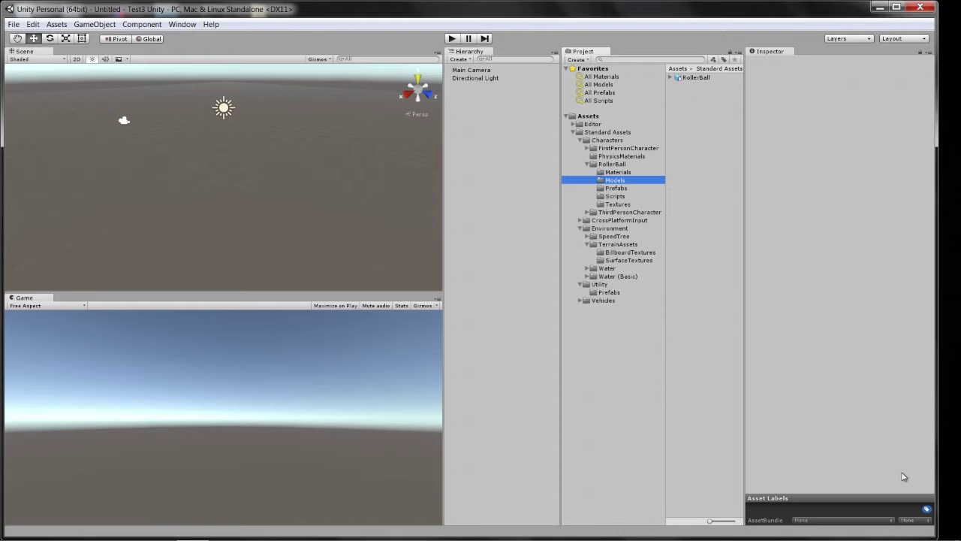
left_click(691, 77)
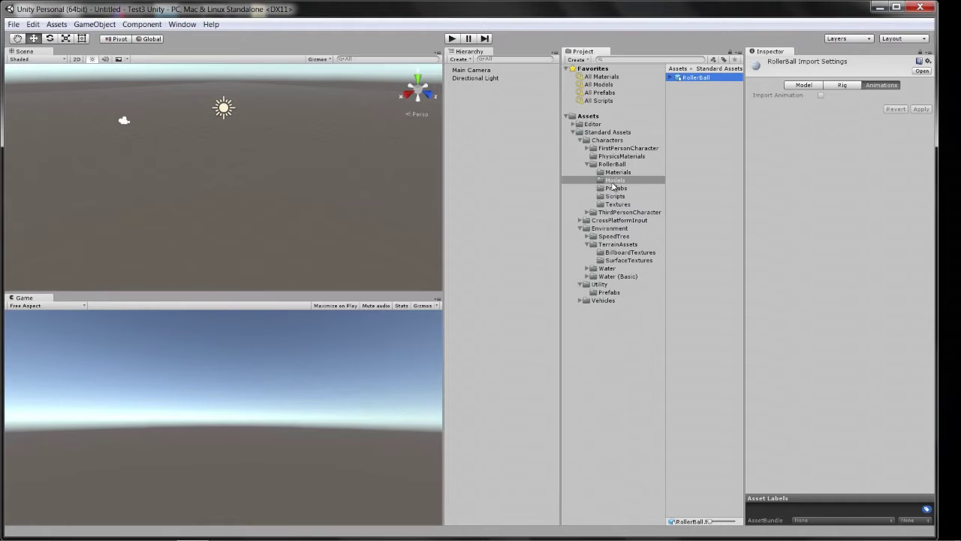
left_click(685, 78)
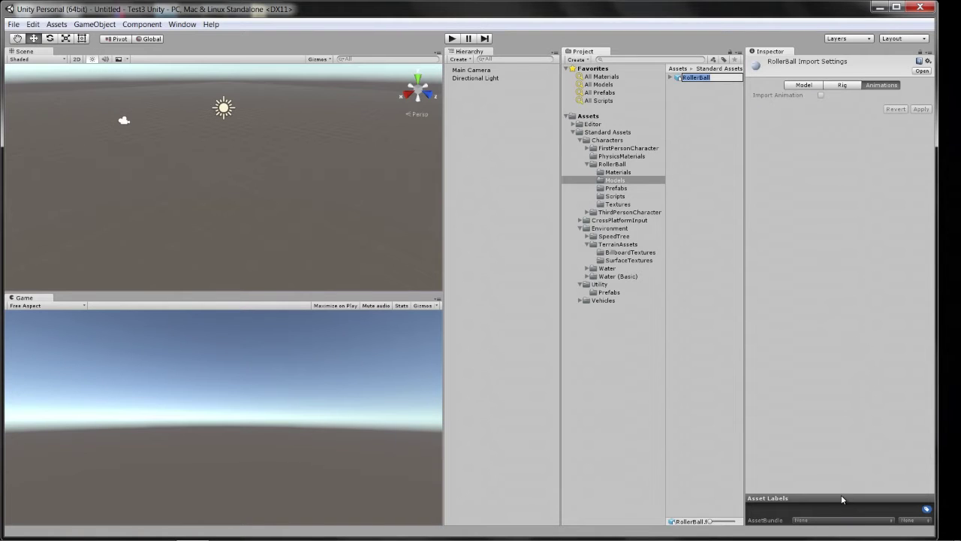
left_click(616, 188)
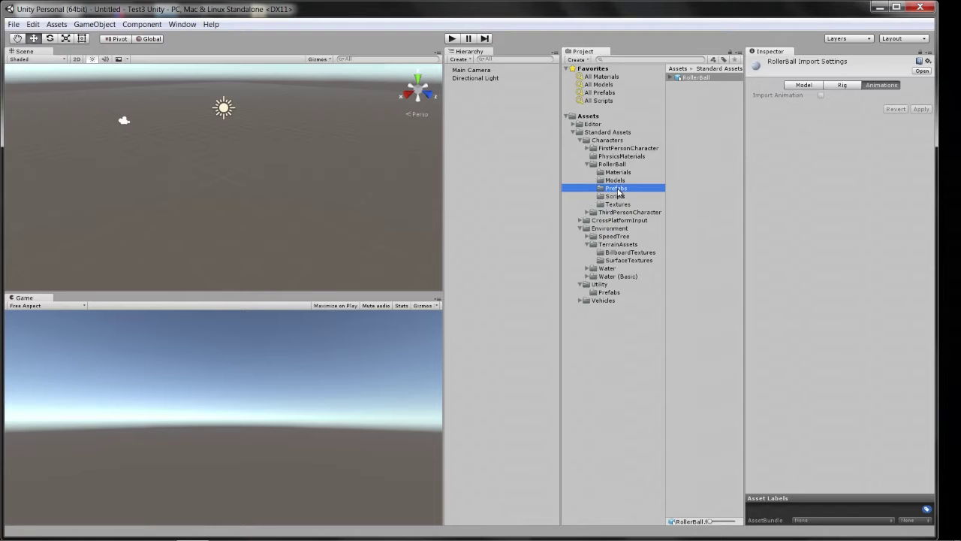
left_click(684, 77)
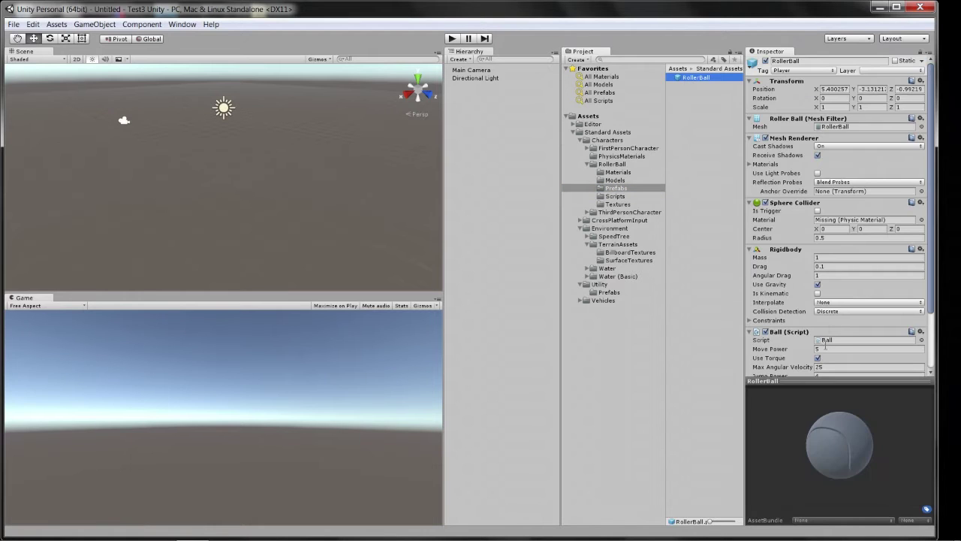
left_click_drag(839, 474, 820, 442)
Inspect the settings of the FPSController and RigidBodyFPSController prefabs of the FirstPersonCharacter
left_click(588, 149)
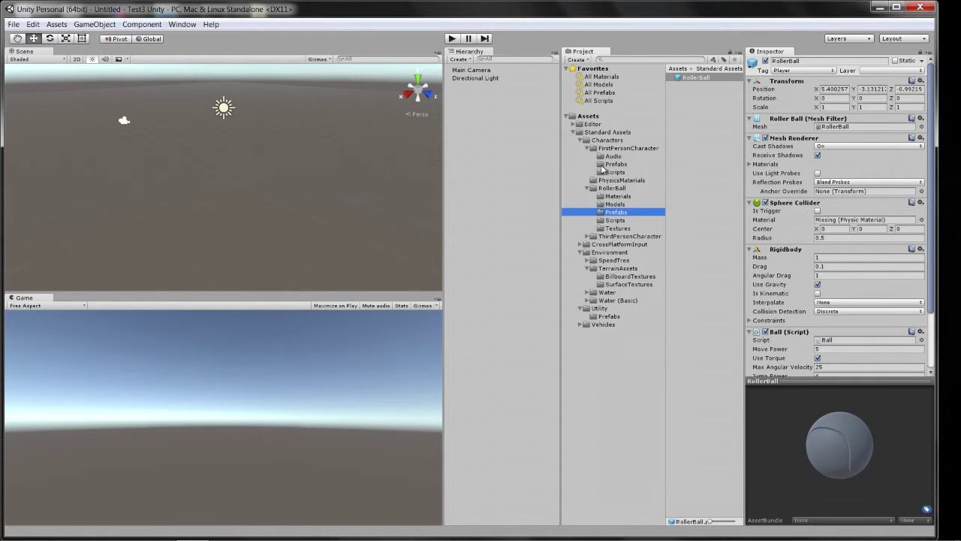
left_click(615, 165)
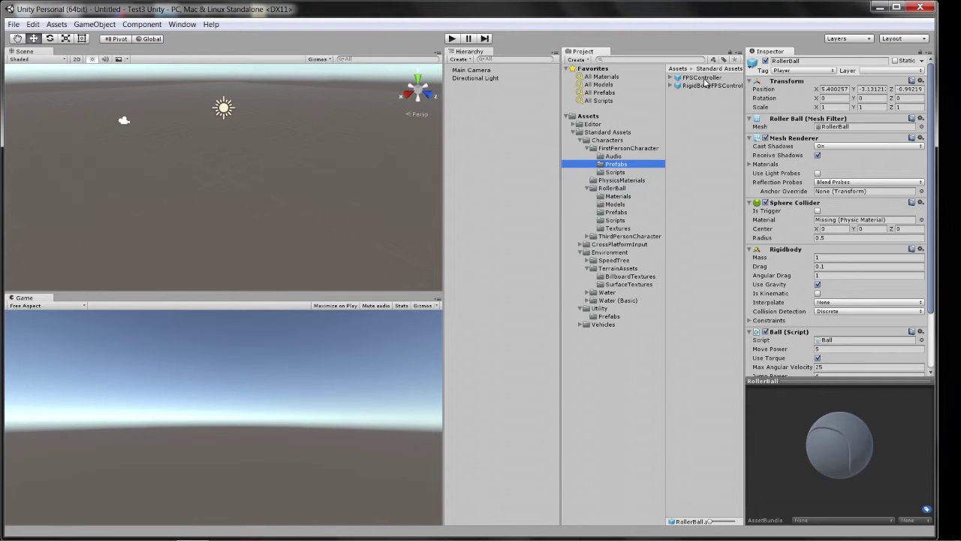
left_click(703, 78)
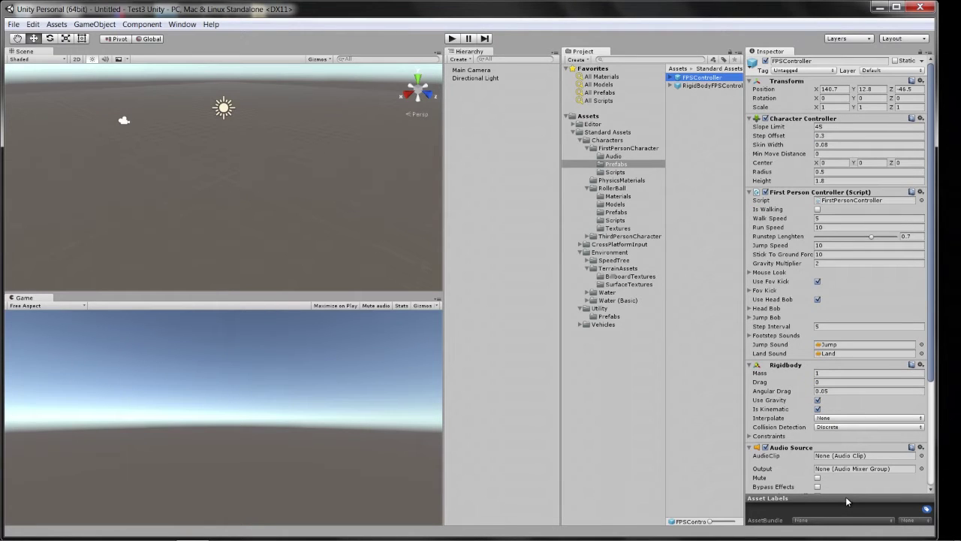
left_click(691, 87)
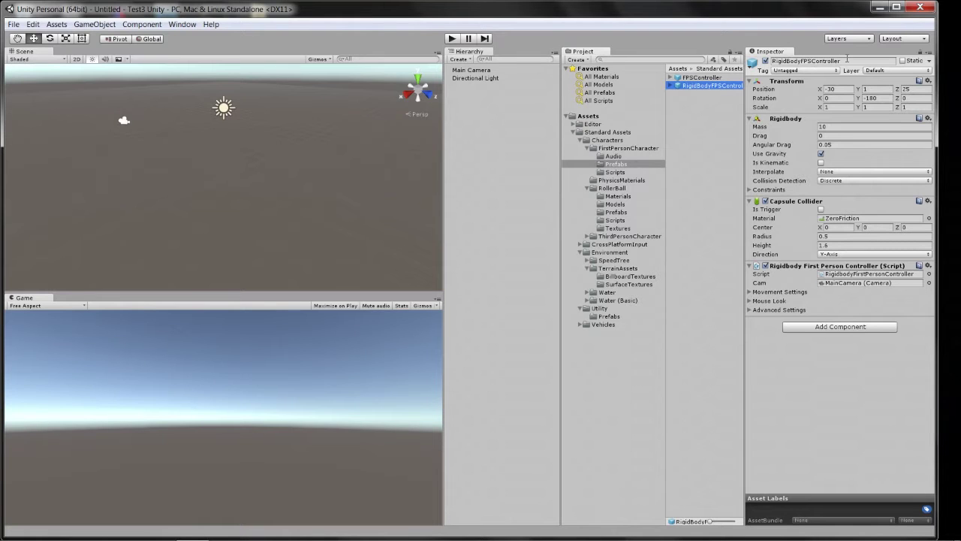
left_click(701, 79)
left_click(698, 86)
Inspect the AIThirdPersonController and ThirdPersonController prefabs of the ThirdPersonCharacter
left_click(588, 237)
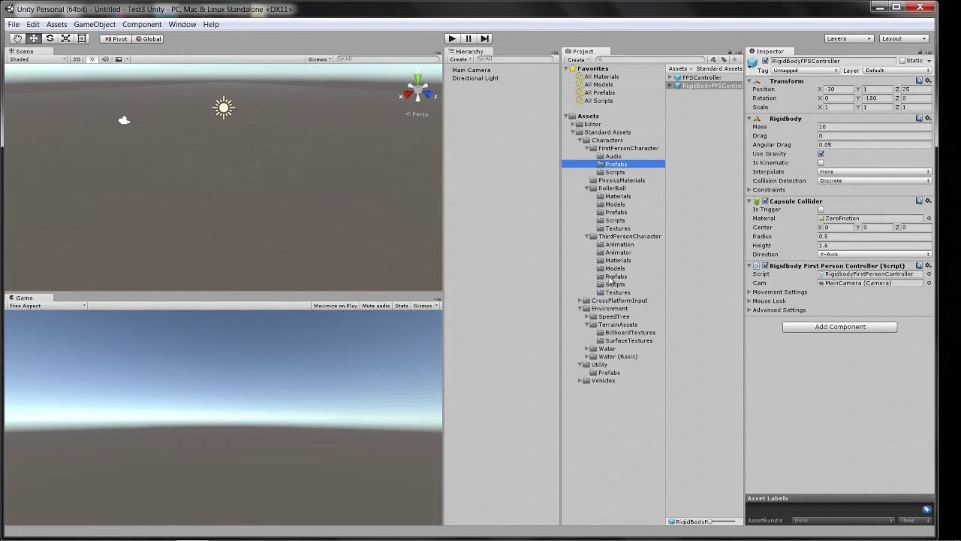
left_click(614, 277)
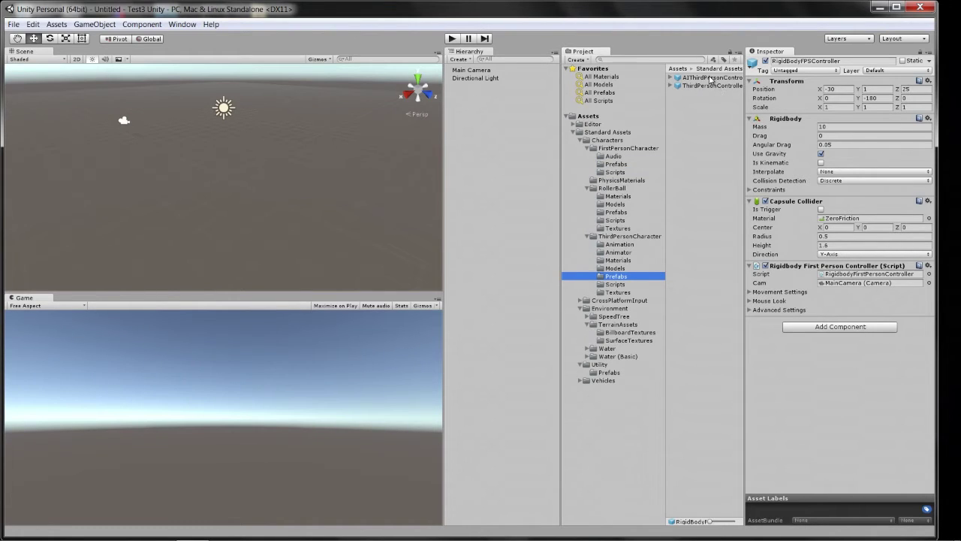
left_click(711, 79)
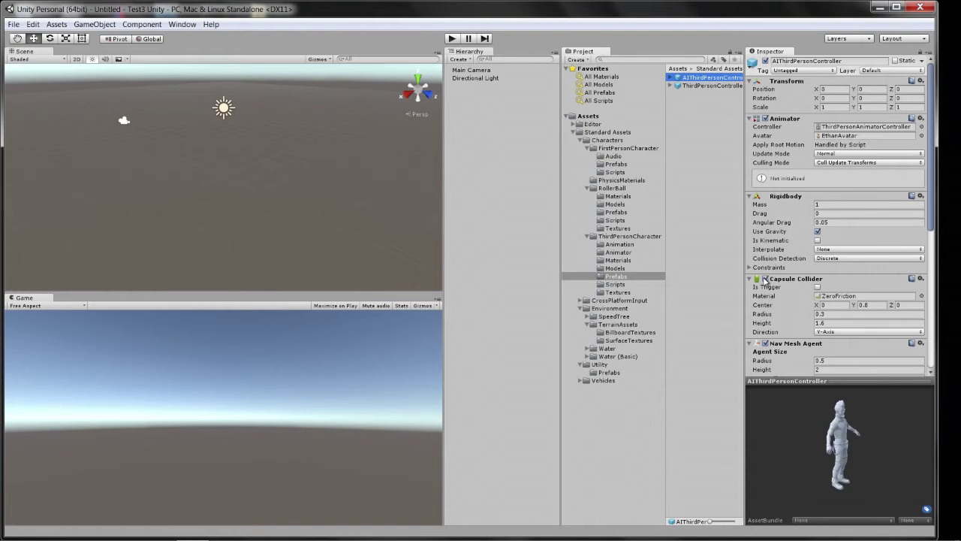
left_click(714, 86)
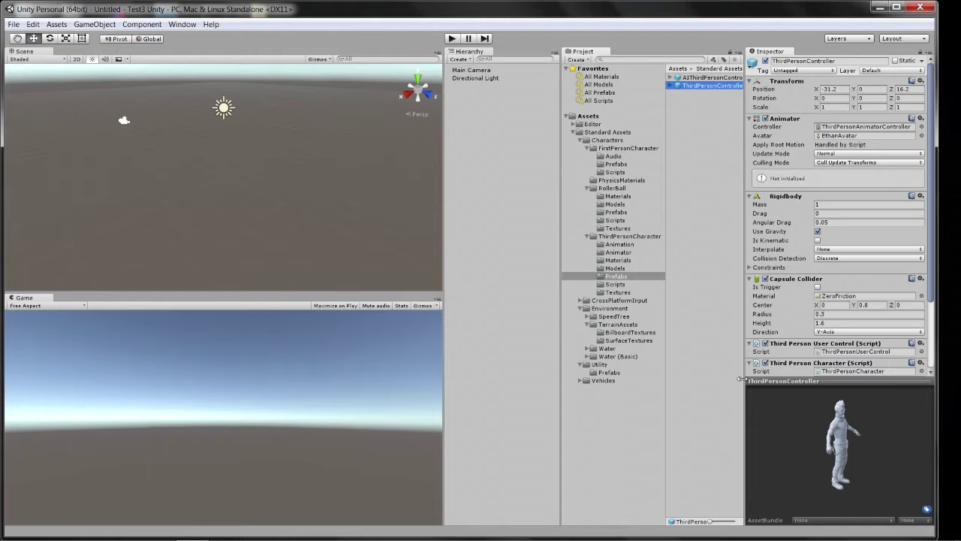
Inspect the AIThirdPersonController prefab's components and model preview
left_click(702, 78)
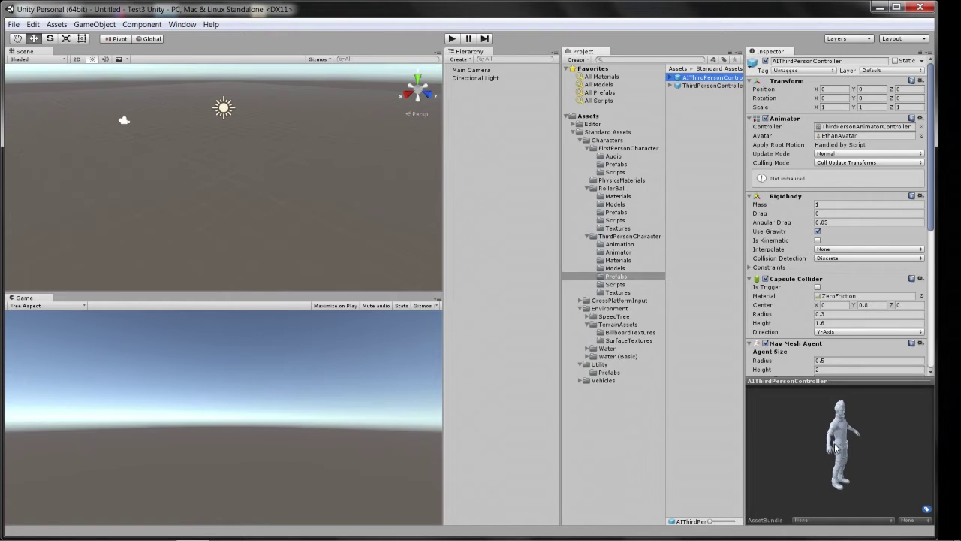
mouse_move(788, 539)
Switch the scene to the top view, zoomed out and centred on the directional light
left_click(418, 78)
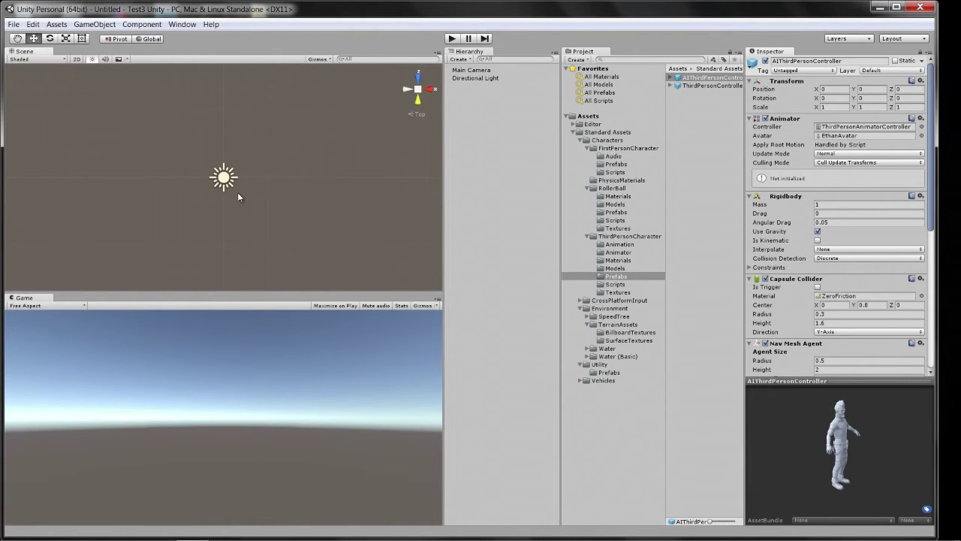
scroll(249, 187, "down", 5)
scroll(250, 180, "down", 3)
left_click(17, 39)
mouse_move(223, 177)
left_mouse_down()
mouse_move(288, 166)
mouse_move(201, 176)
mouse_move(187, 157)
mouse_move(211, 139)
mouse_move(284, 180)
mouse_move(204, 178)
mouse_move(232, 178)
mouse_move(223, 196)
mouse_move(231, 180)
mouse_move(277, 165)
mouse_move(231, 157)
mouse_move(241, 182)
mouse_move(234, 176)
left_mouse_up()
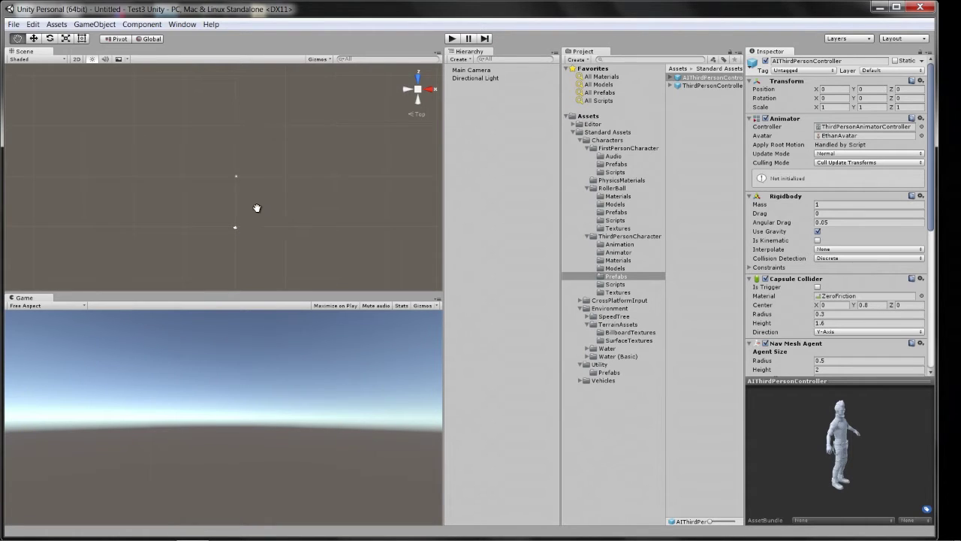
left_click_drag(237, 180, 235, 178)
Add a 3D Terrain object to the scene and frame it completely in the top view
left_click(91, 24)
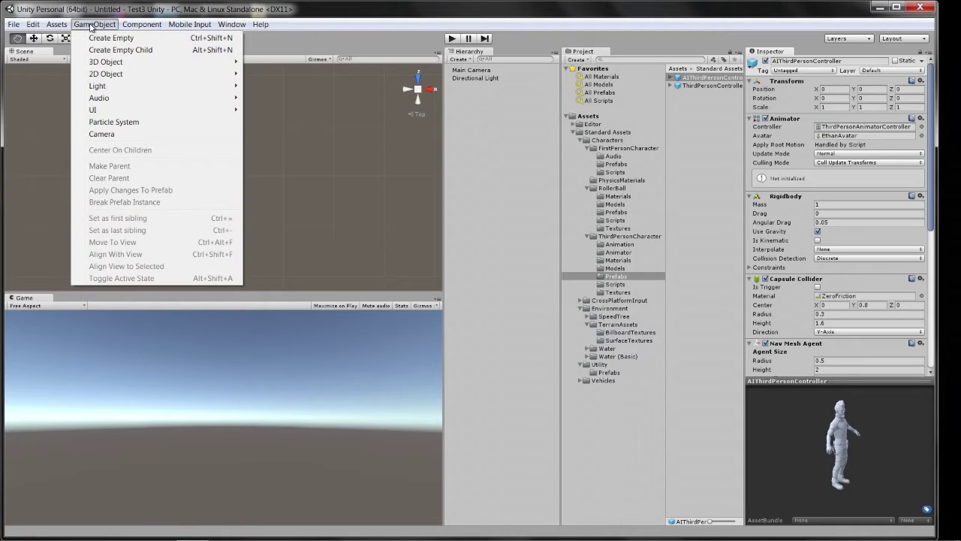
mouse_move(111, 65)
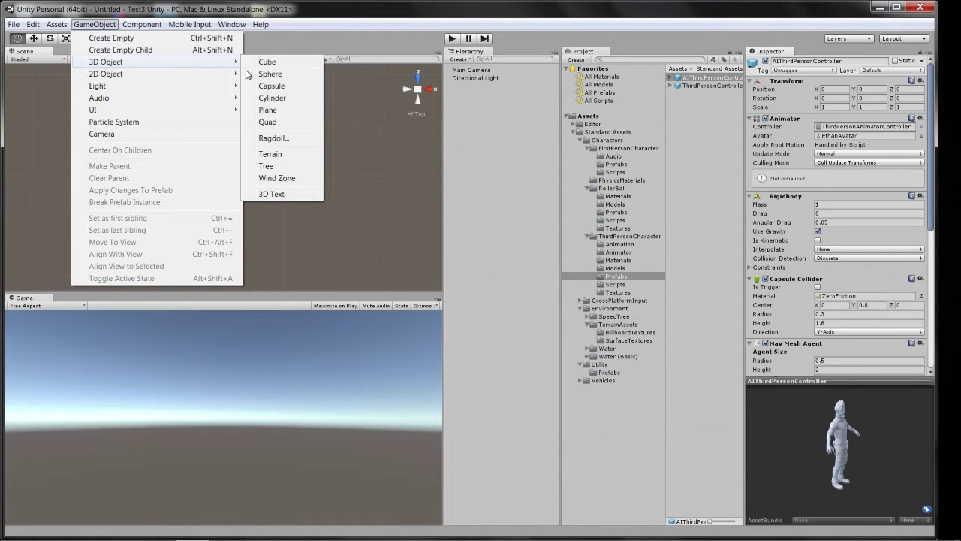
left_click(270, 155)
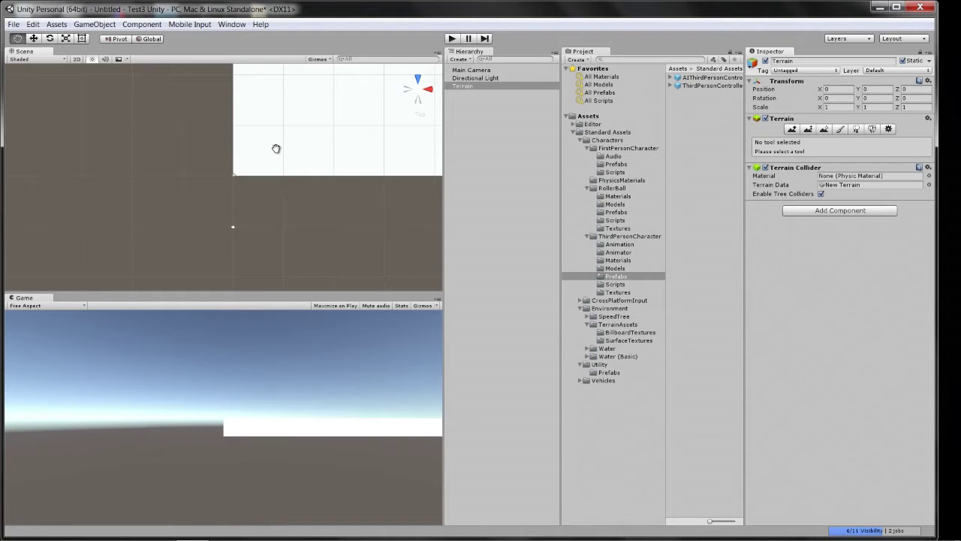
scroll(274, 145, "up", 1)
scroll(273, 142, "up", 2)
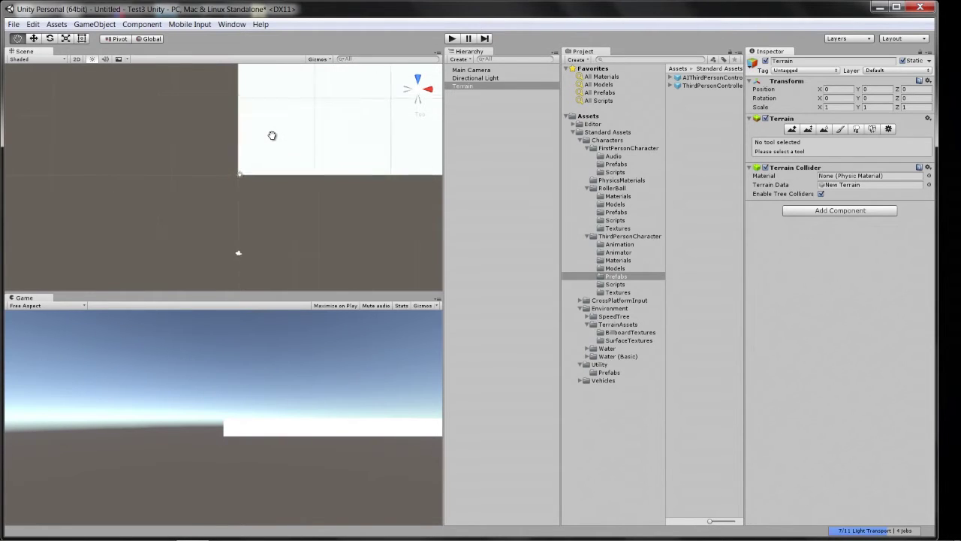
scroll(273, 125, "up", 4)
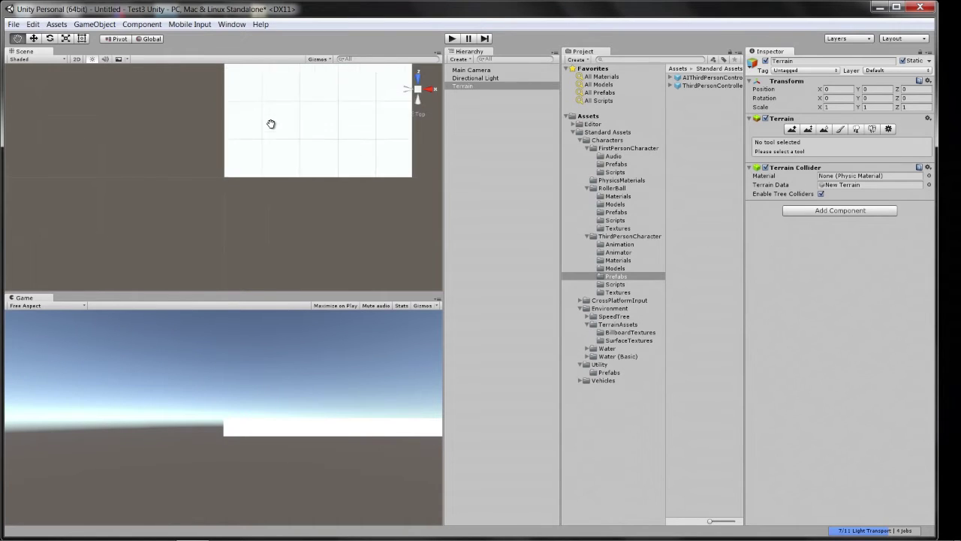
scroll(271, 124, "down", 1)
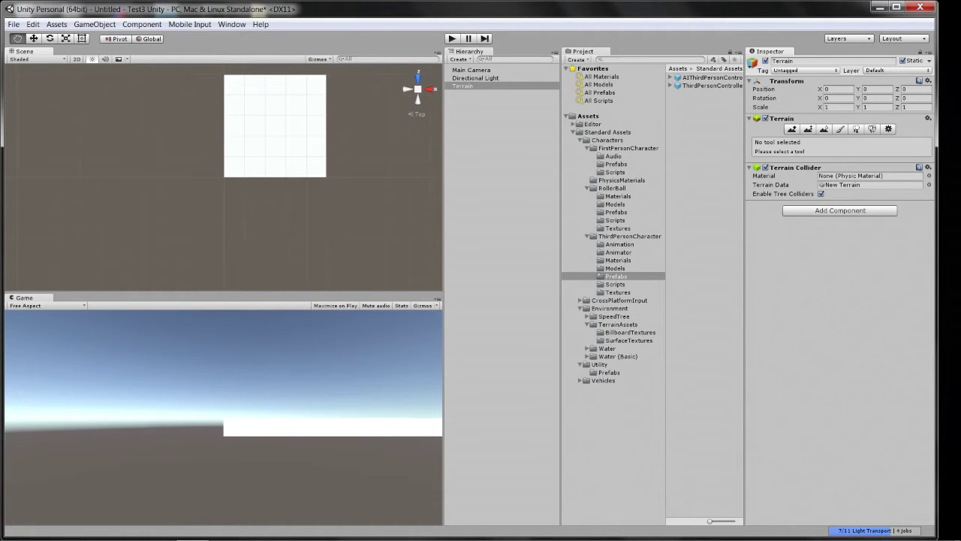
Compare the Move, Rotate, Scale and Rect transform tools on the selected terrain
mouse_move(215, 531)
key("w")
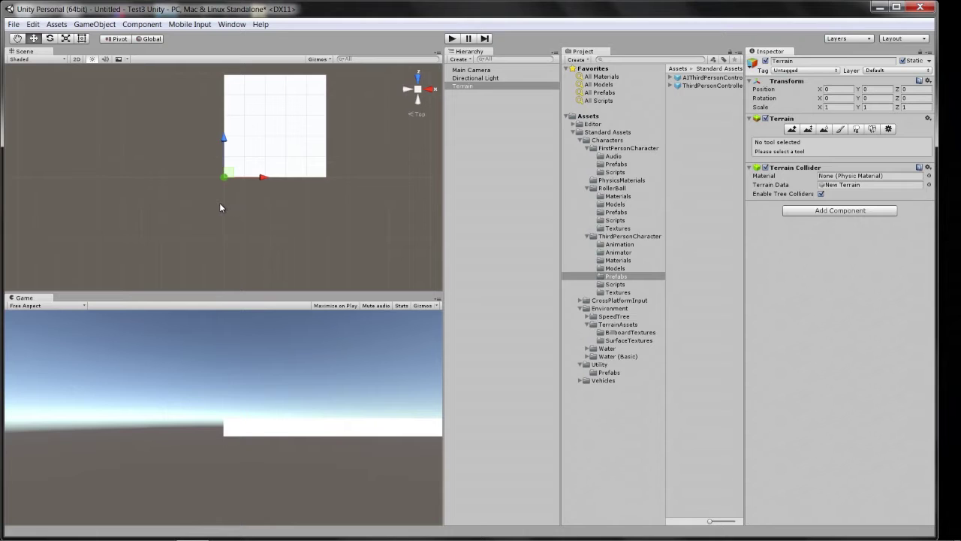
left_click(49, 39)
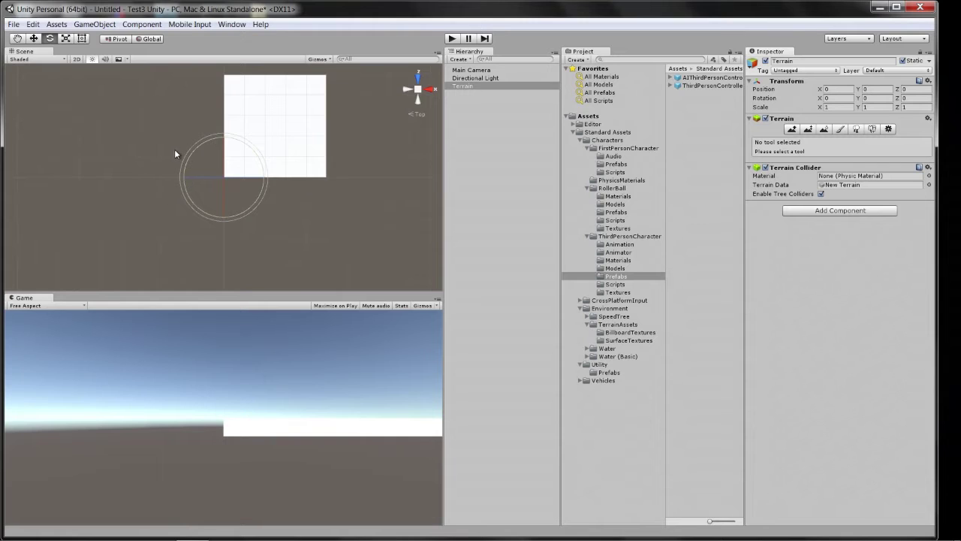
left_click(66, 39)
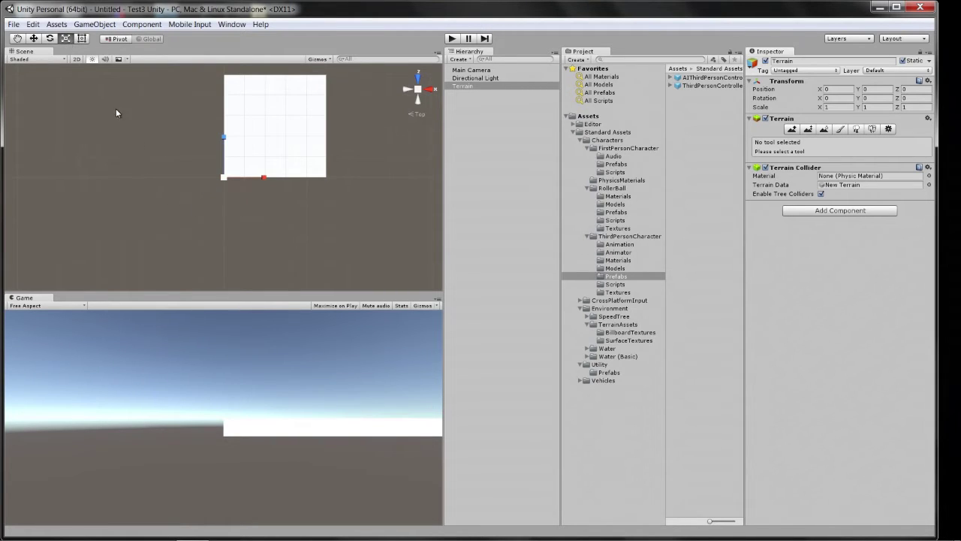
left_click(82, 38)
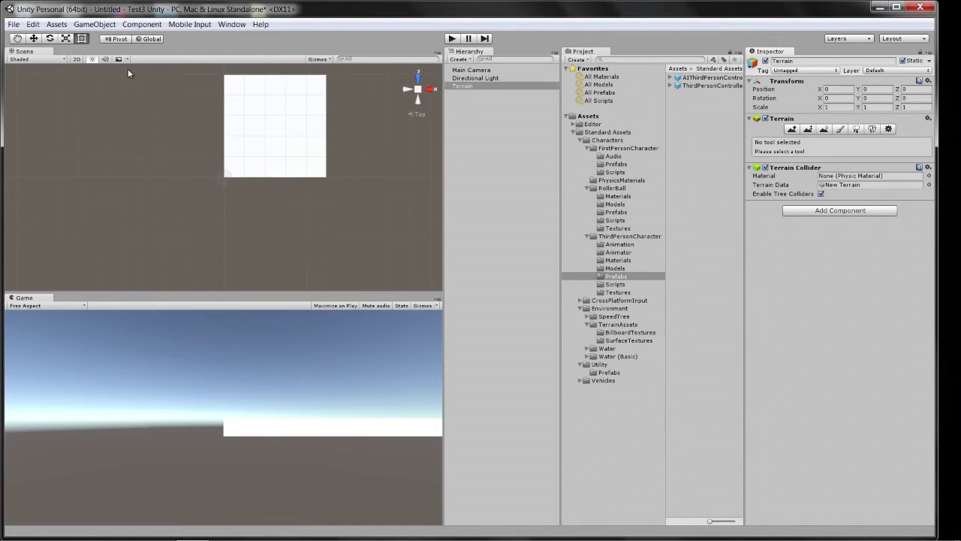
Move the terrain to about X -236 and Z -256 so that it is roughly centred on the scene origin
left_click(32, 39)
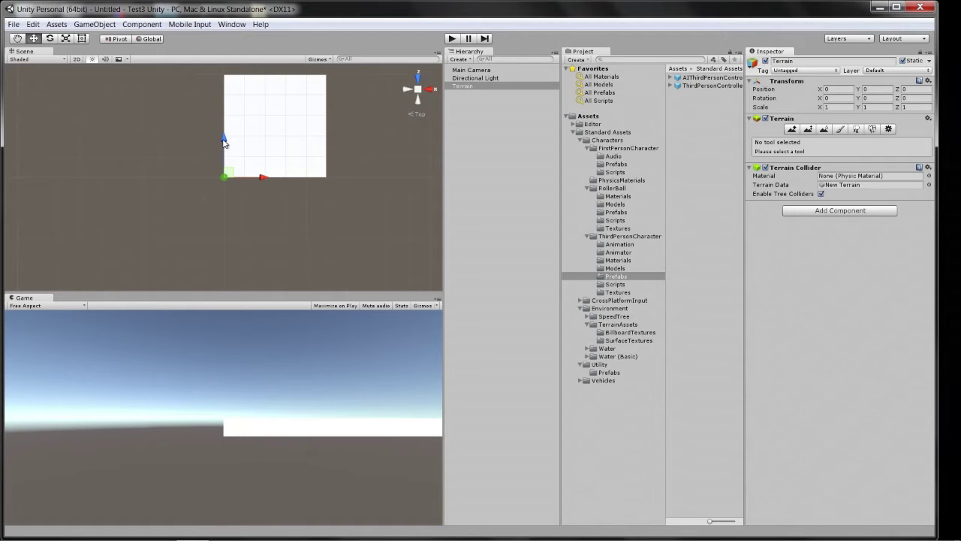
left_click_drag(224, 143, 228, 194)
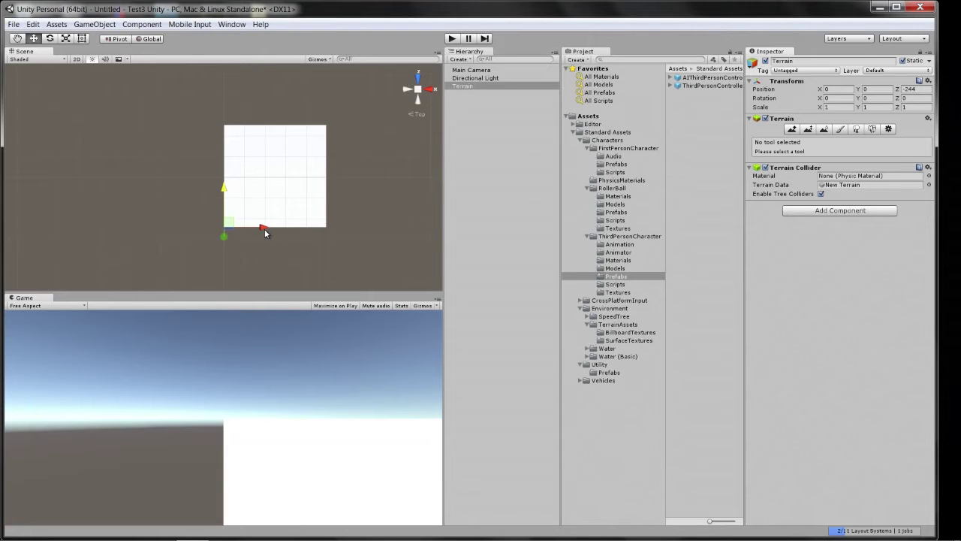
left_click_drag(262, 226, 215, 228)
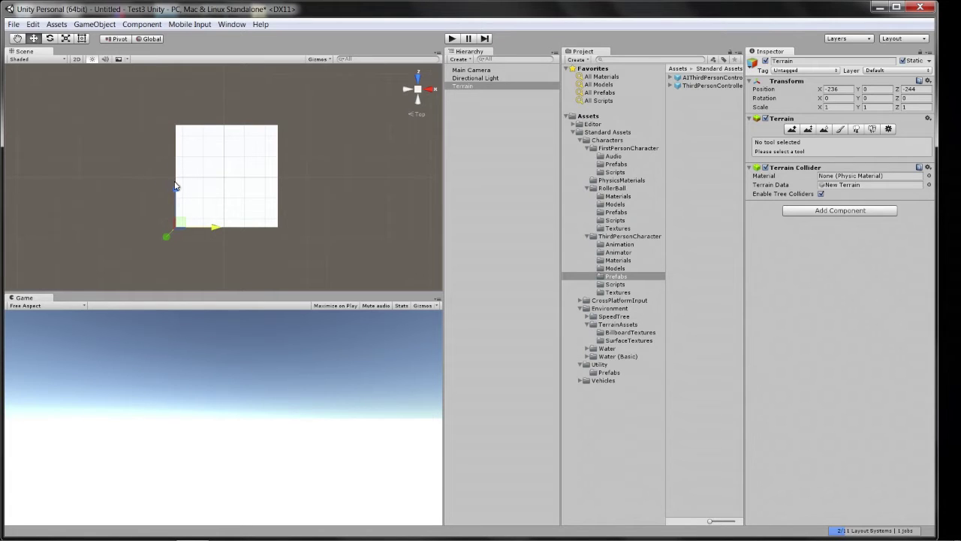
left_click_drag(175, 191, 175, 193)
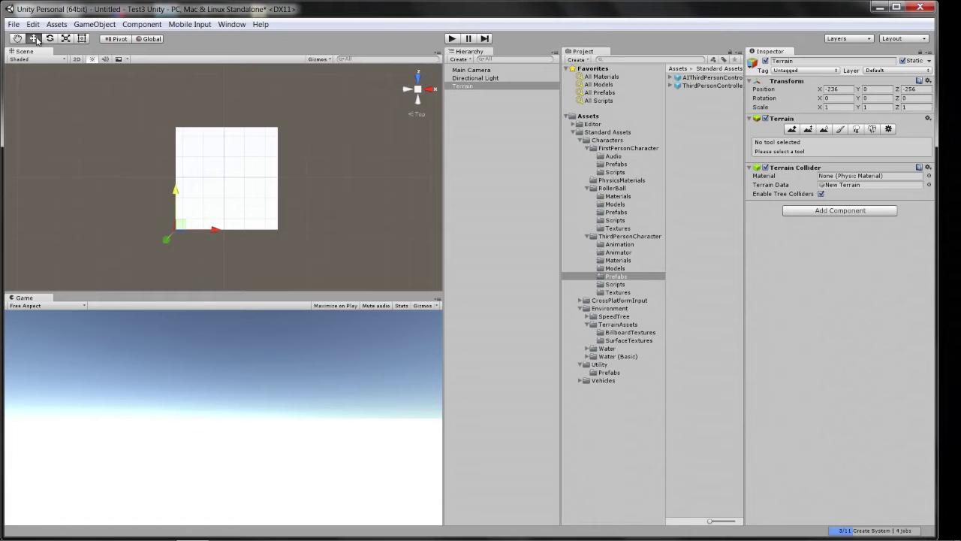
key("q")
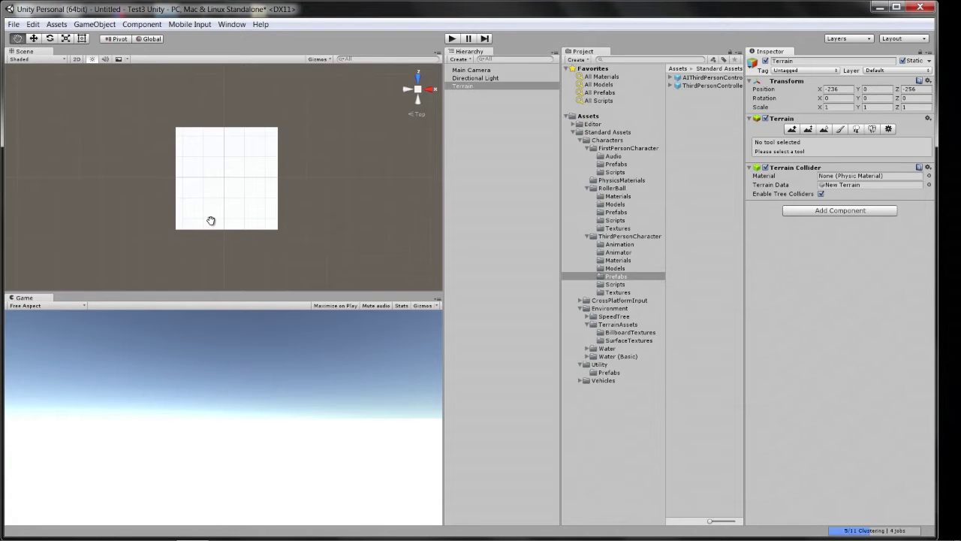
scroll(213, 215, "up", 3)
scroll(243, 209, "up", 4)
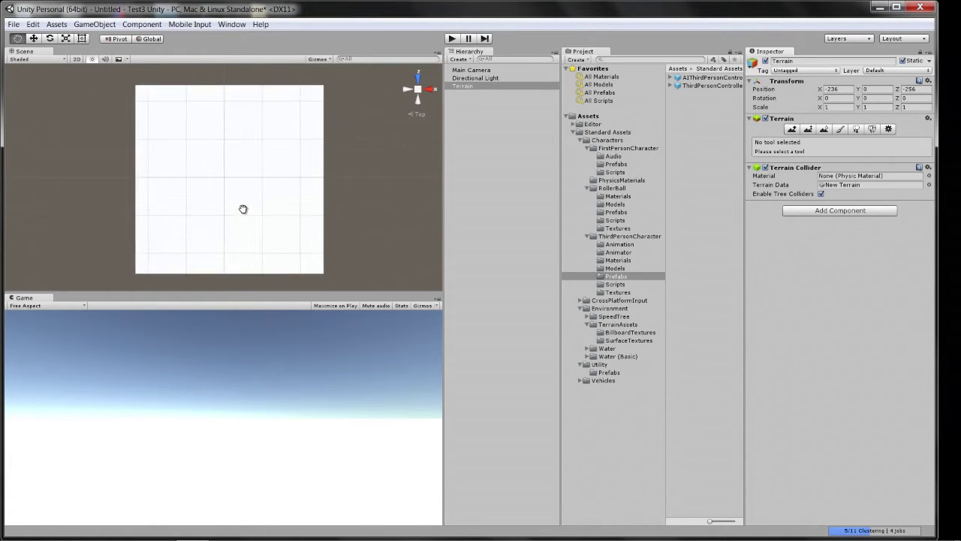
scroll(244, 209, "up", 1)
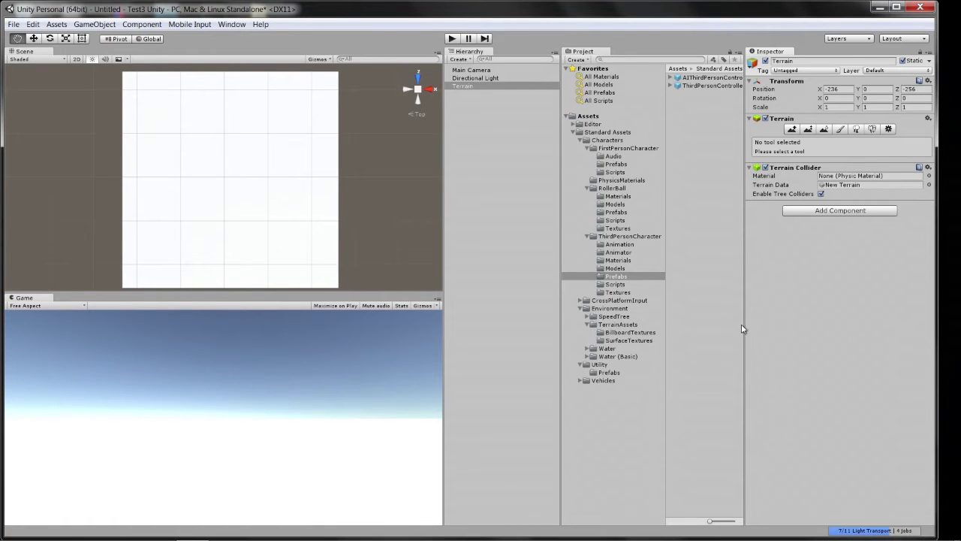
Look through the terrain's Raise/Lower Terrain, Paint Height, Smooth Height and Paint Texture tools and their brush settings
left_click(841, 129)
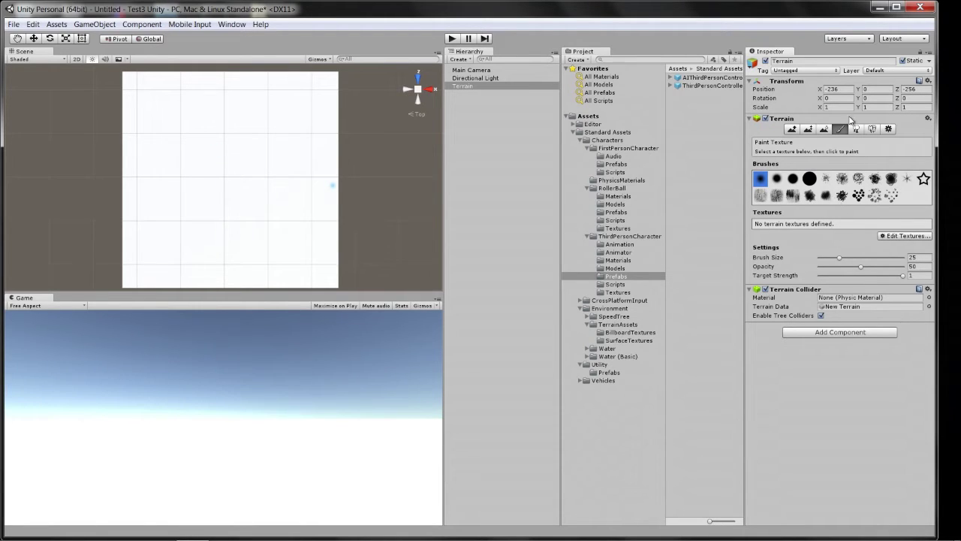
left_click(793, 130)
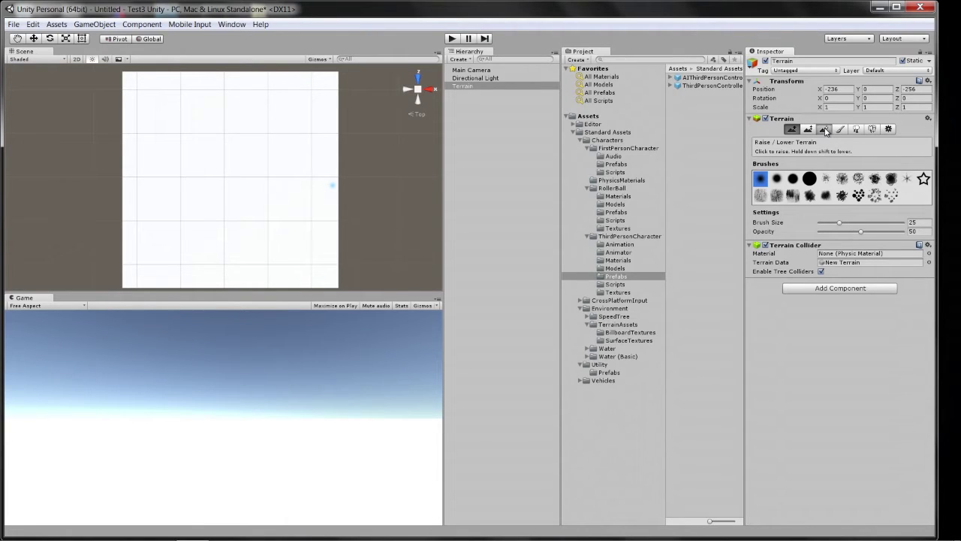
left_click(826, 131)
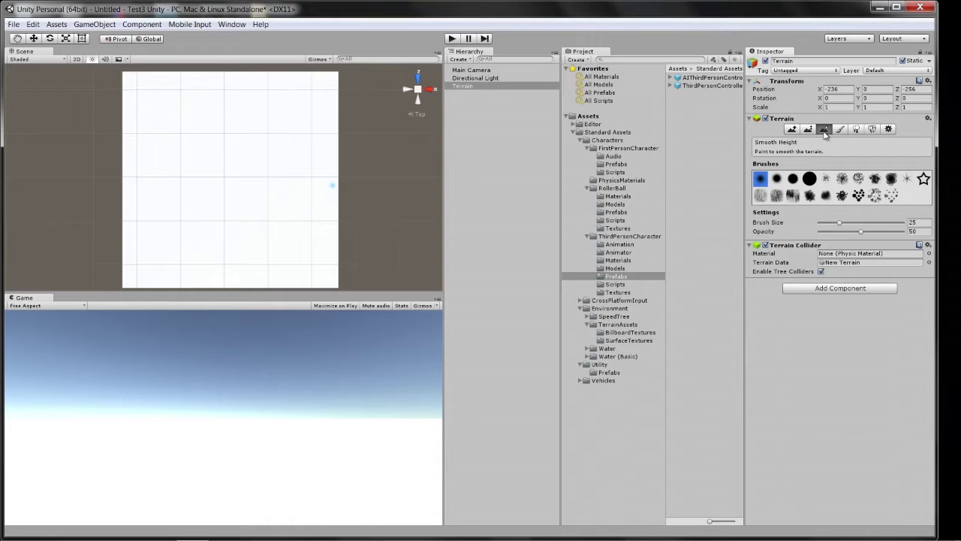
left_click(842, 130)
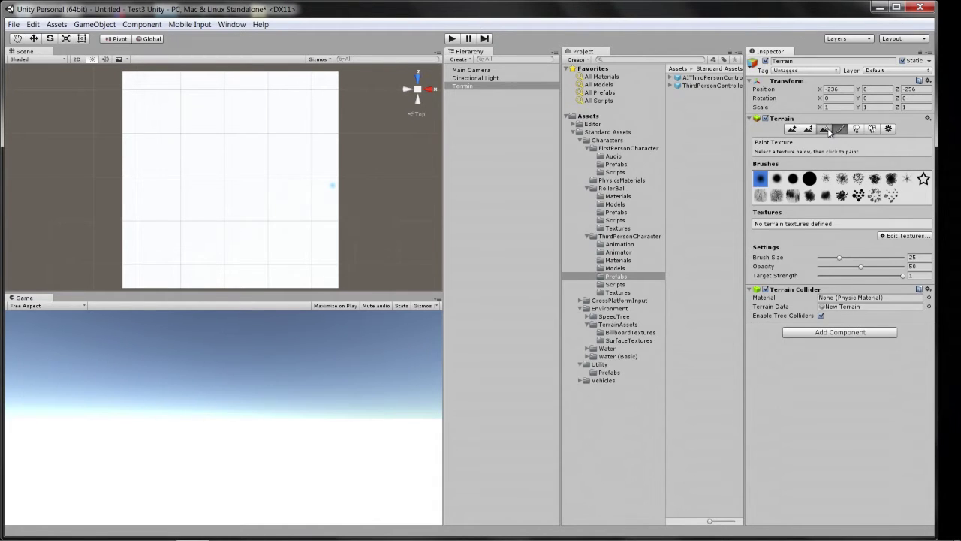
left_click(830, 131)
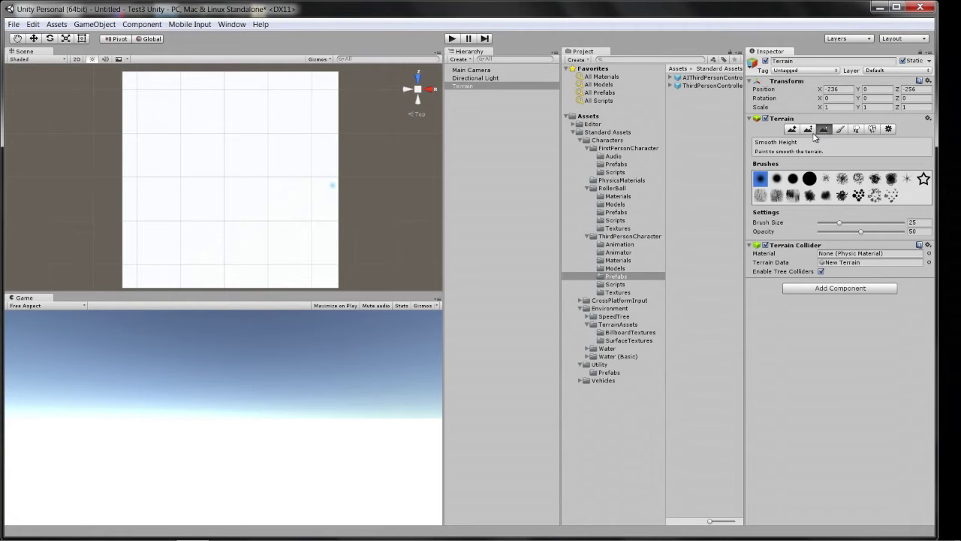
left_click(810, 131)
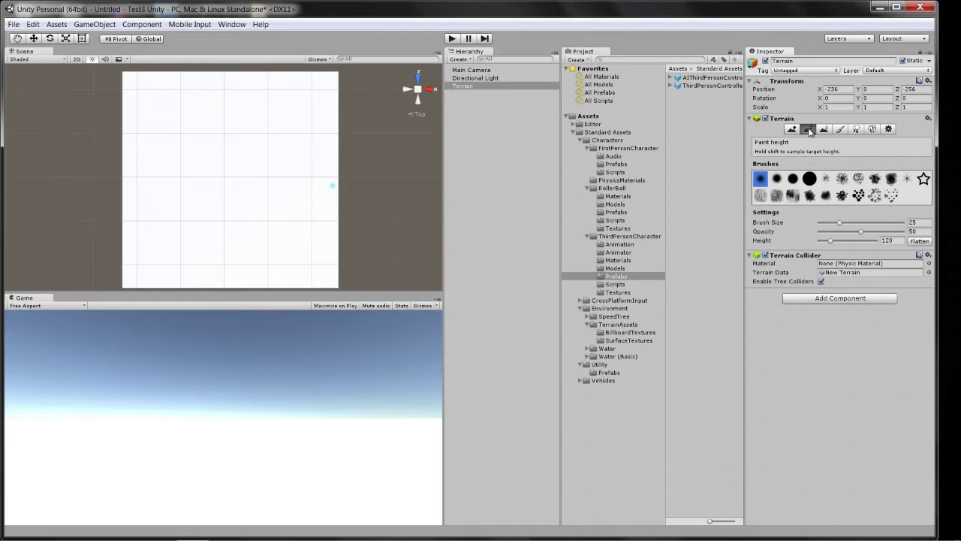
left_click(791, 130)
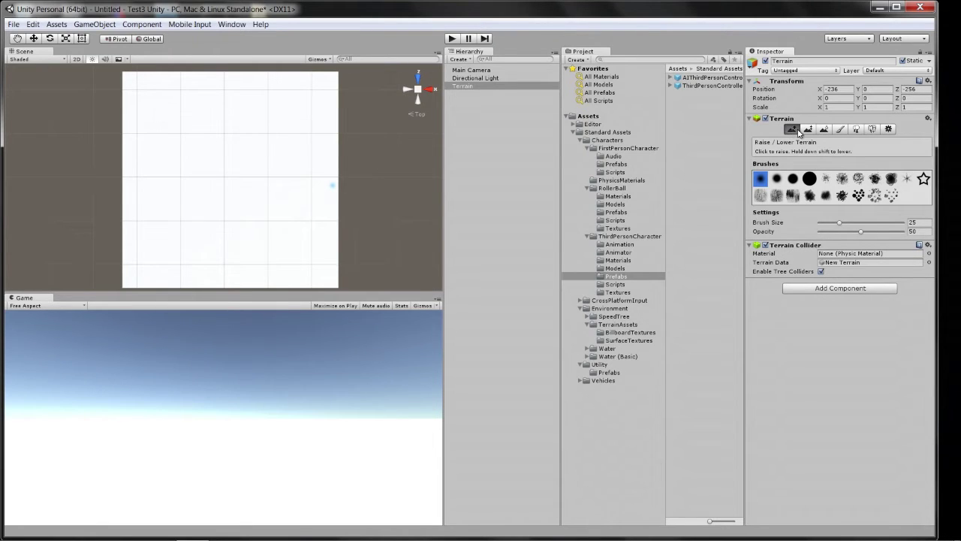
left_click(842, 129)
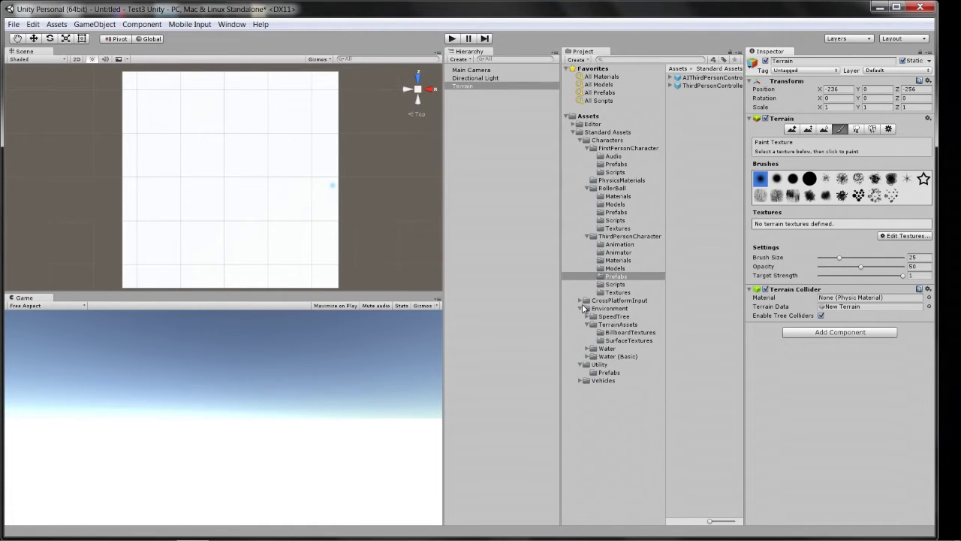
Preview the GrassHillAlbedo, GrassRockyAlbedo, MudRockyAlbedoSpecular and MudRockyNormals textures in the SurfaceTextures folder of the TerrainAssets
left_click(580, 140)
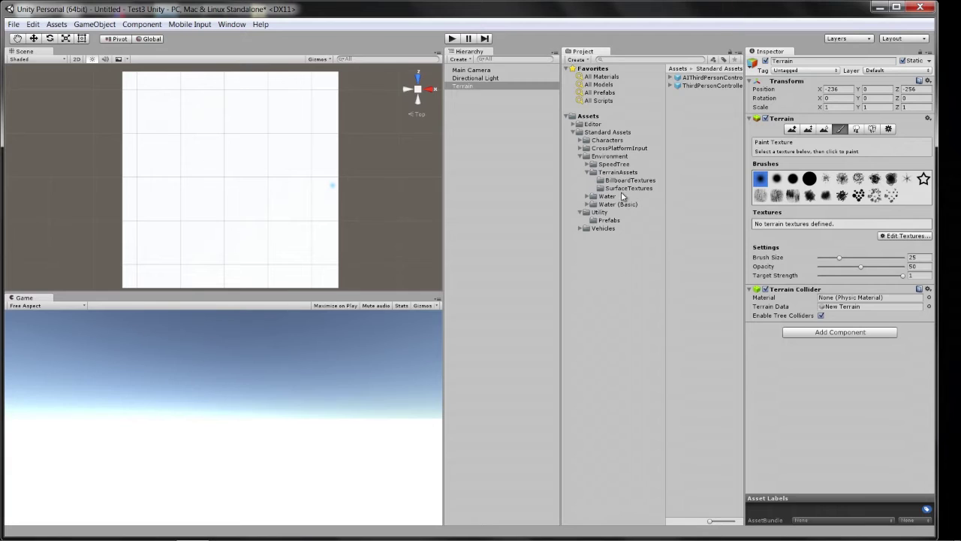
left_click(623, 189)
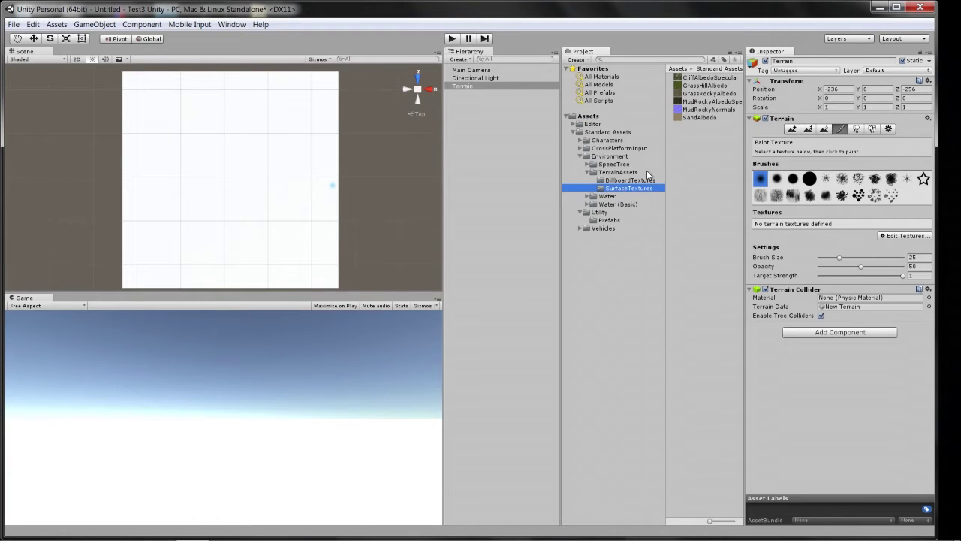
left_click(699, 88)
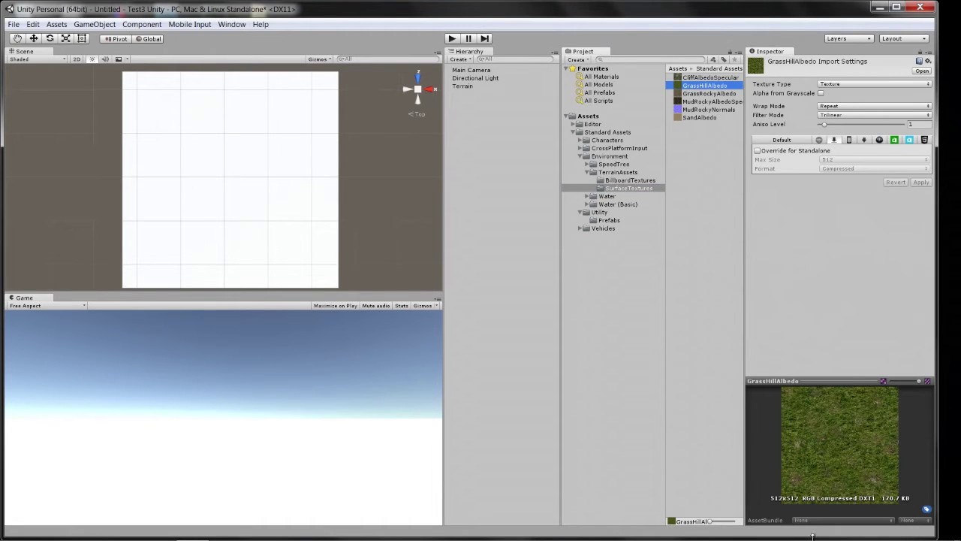
left_click(695, 95)
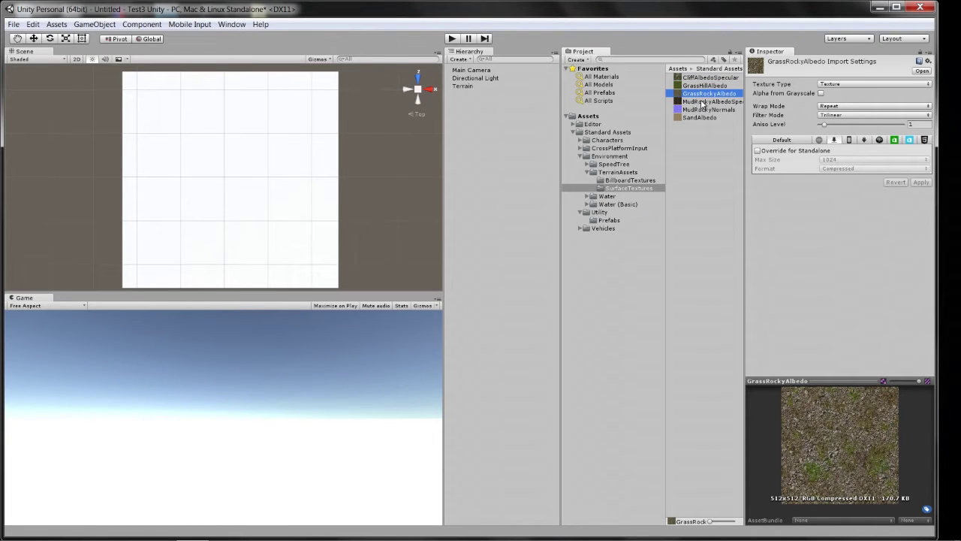
left_click(703, 103)
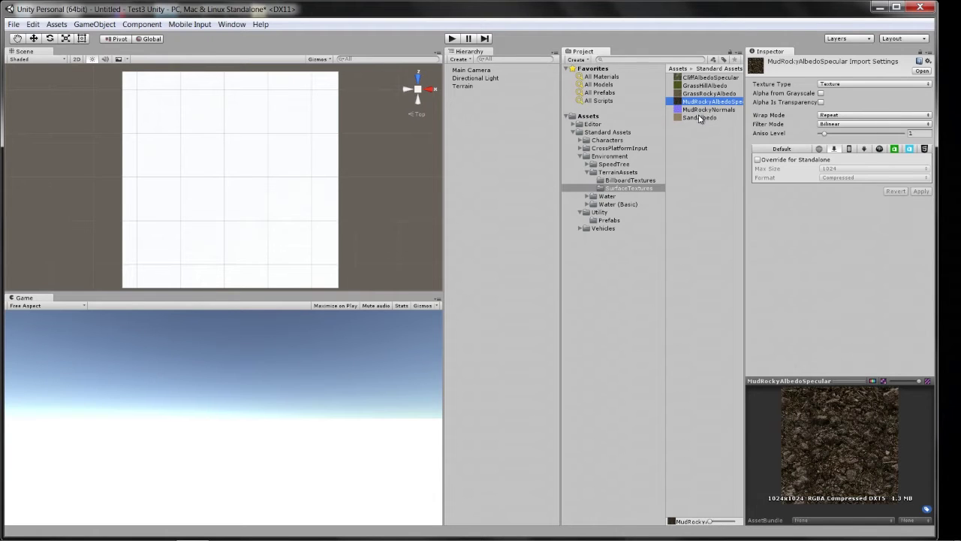
left_click(701, 111)
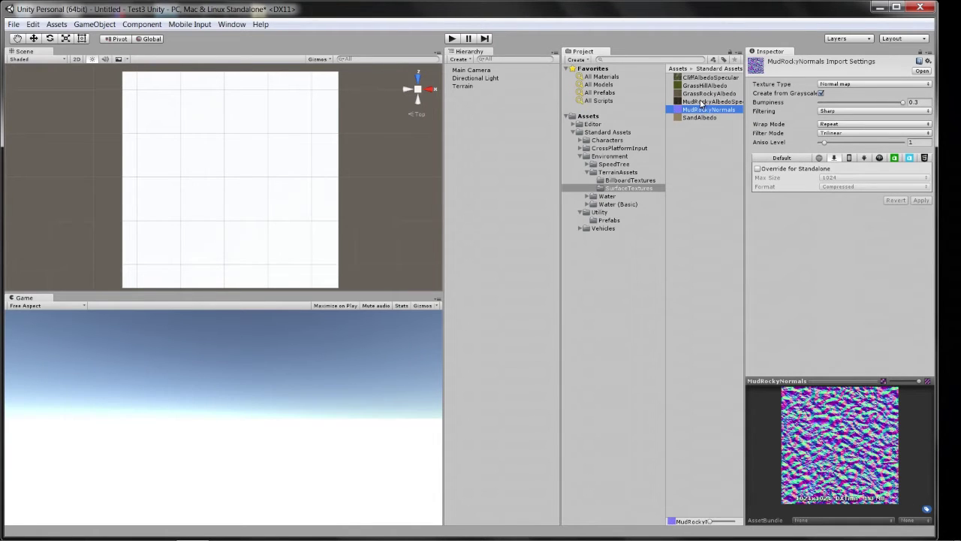
left_click(703, 102)
left_click(704, 86)
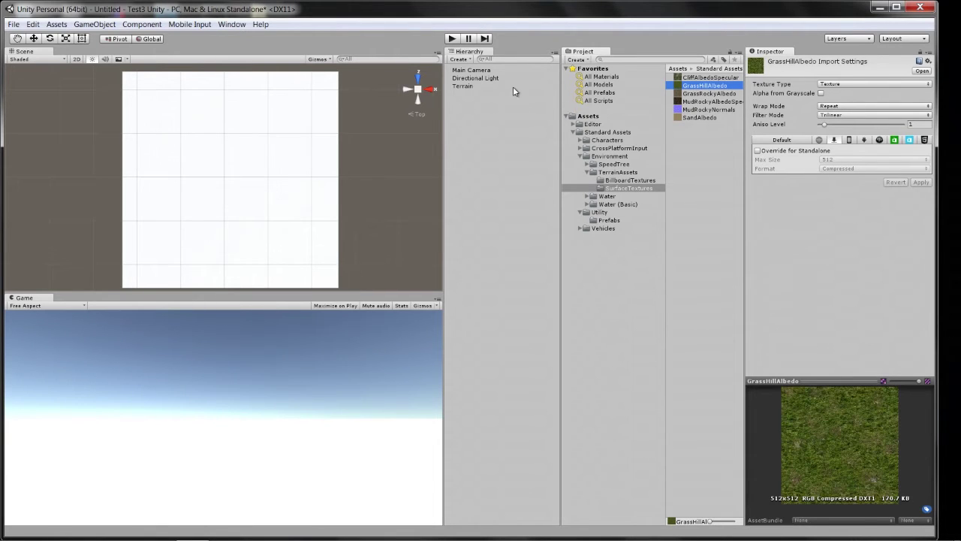
Start adding a new texture to the terrain for the Paint Texture tool
left_click(462, 86)
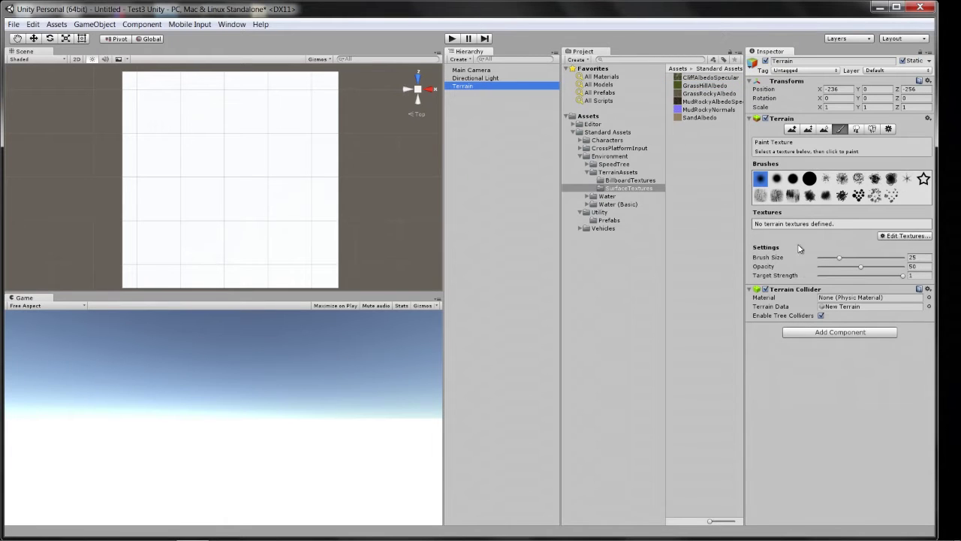
left_click(898, 238)
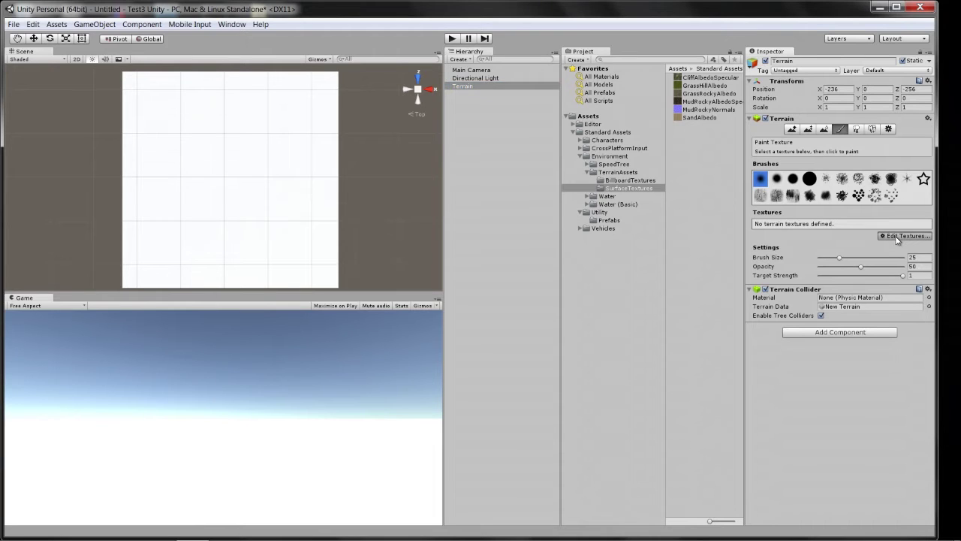
left_click(897, 238)
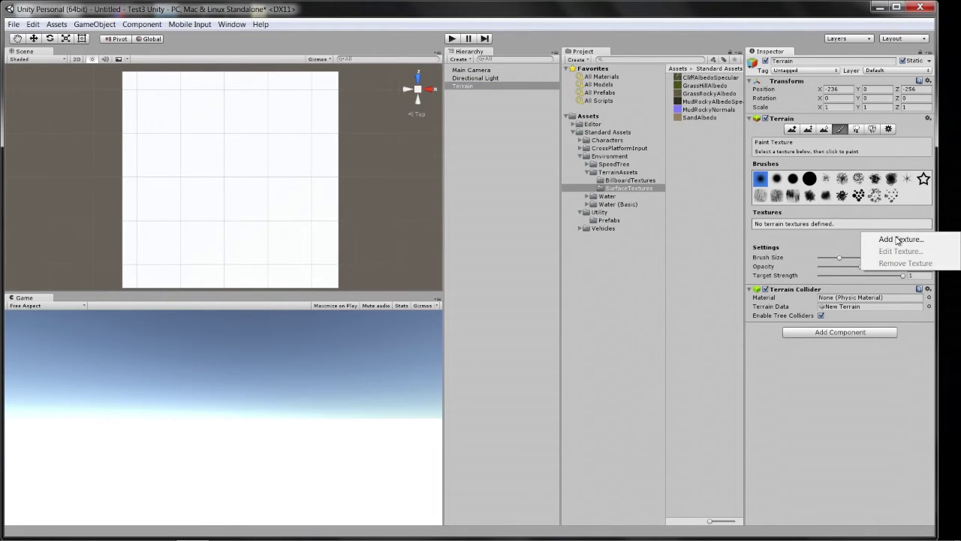
left_click(898, 239)
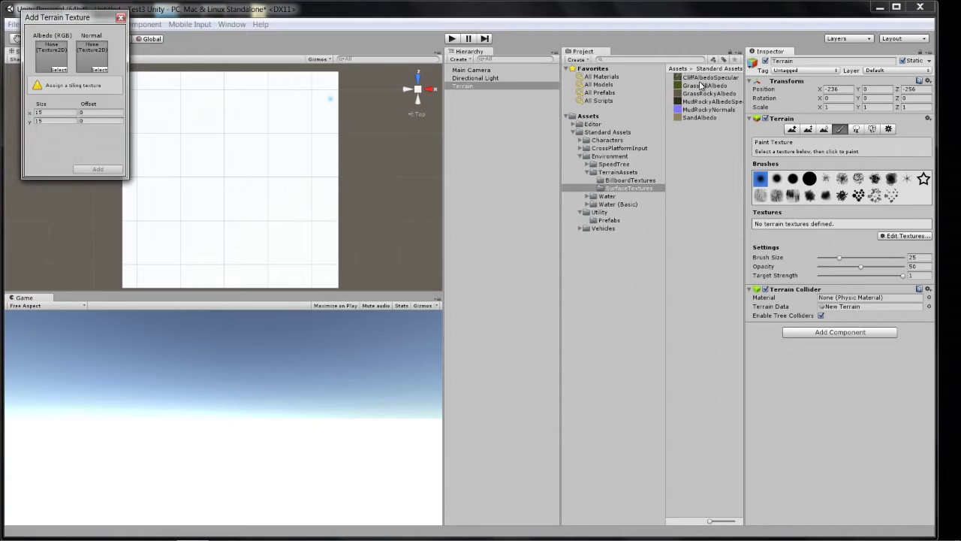
left_click(59, 70)
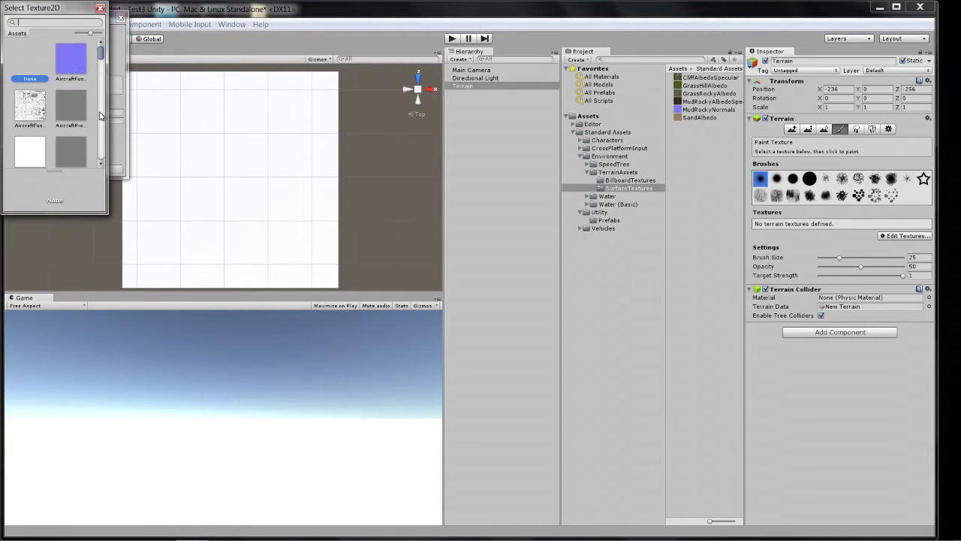
scroll(103, 114, "down", 3)
left_click_drag(103, 84, 85, 20)
left_click(100, 9)
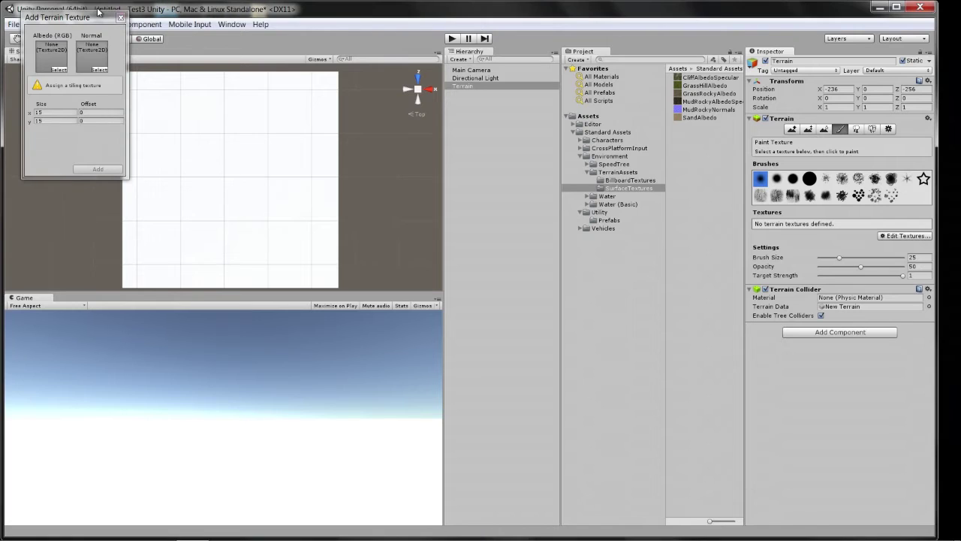
Assign GrassHillAlbedo as both the Albedo and the Normal of the new terrain texture and add it to the terrain
left_click(695, 87)
left_click_drag(692, 88, 54, 59)
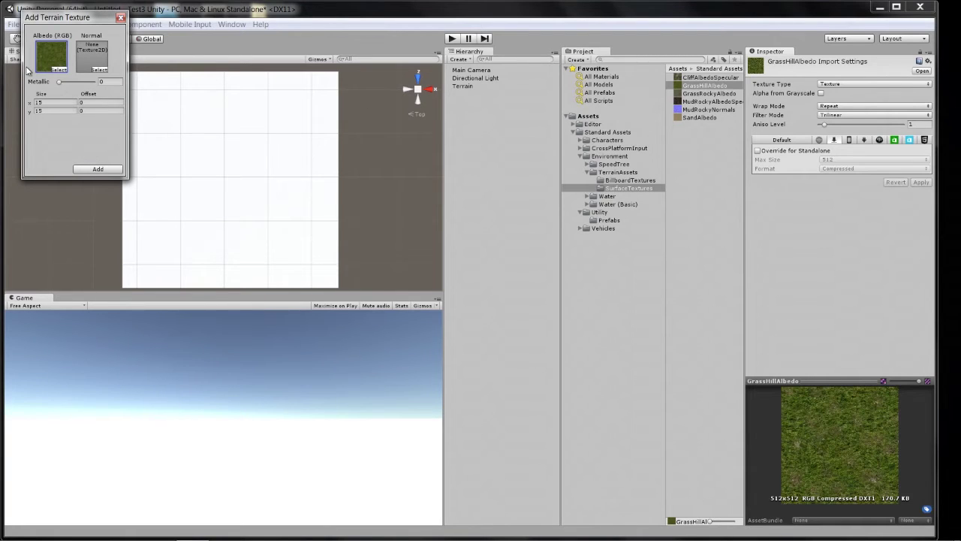
left_click(101, 69)
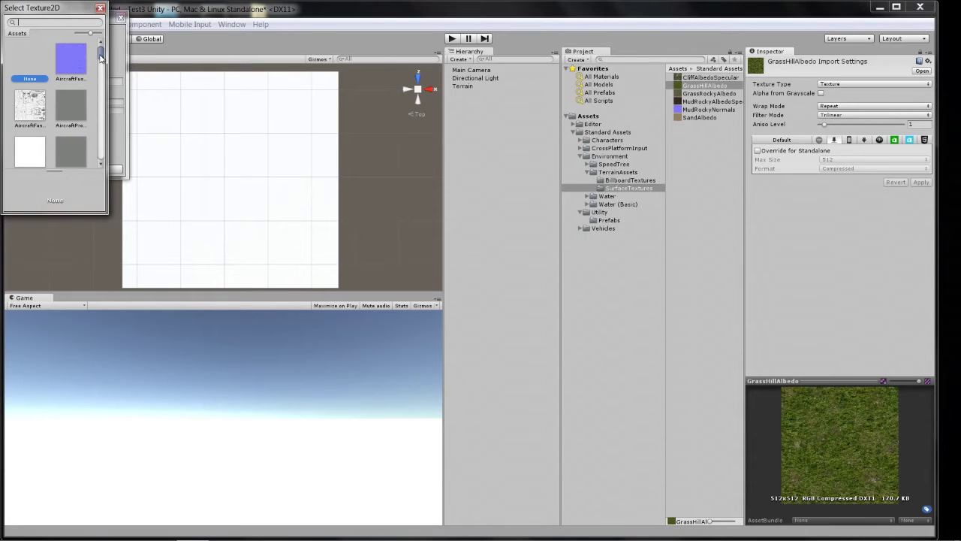
left_click_drag(101, 51, 415, 79)
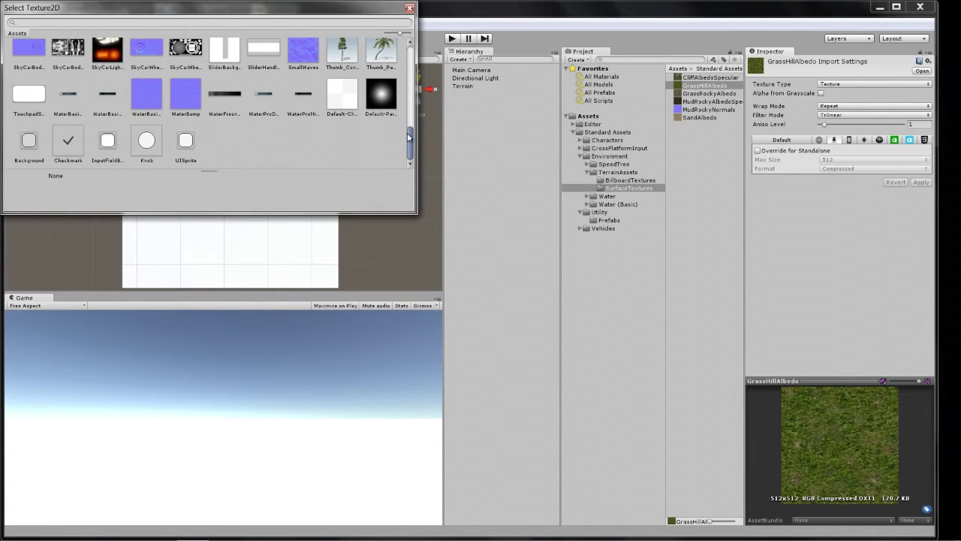
mouse_move(410, 139)
left_mouse_down()
mouse_move(413, 88)
mouse_move(406, 120)
left_mouse_up()
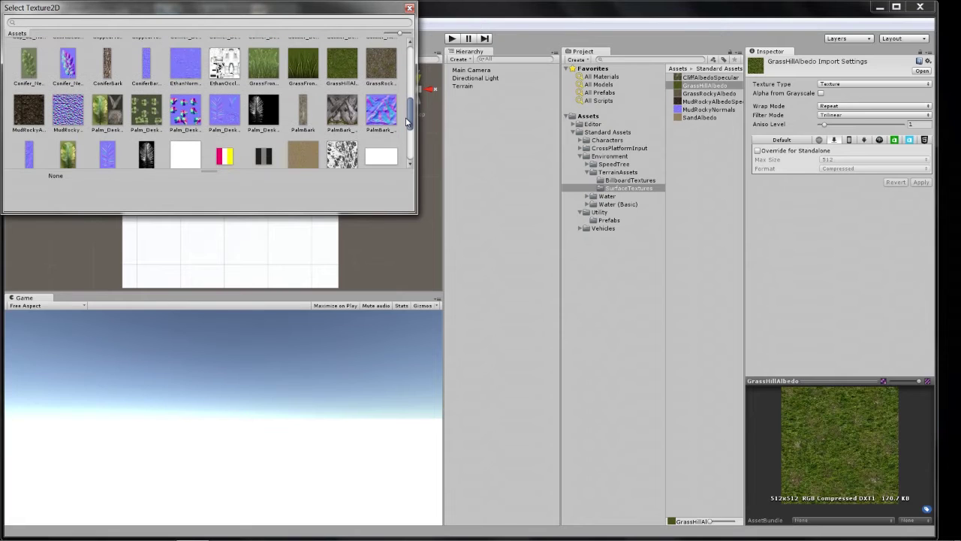
left_click(343, 76)
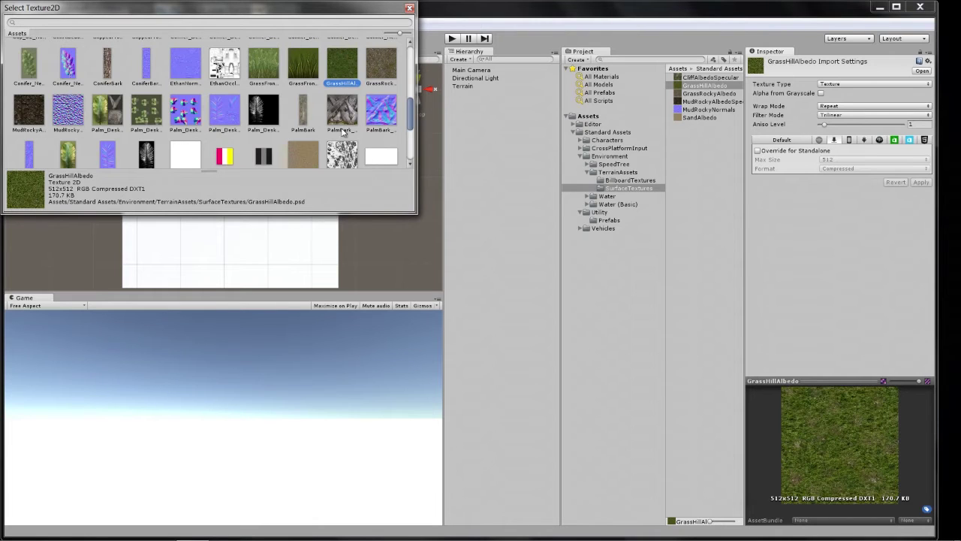
left_click(409, 8)
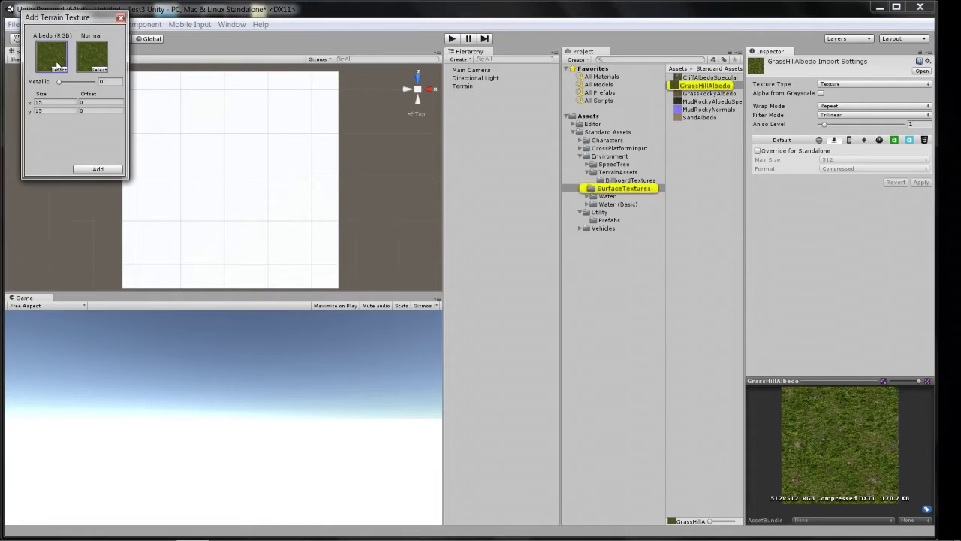
left_click(92, 62)
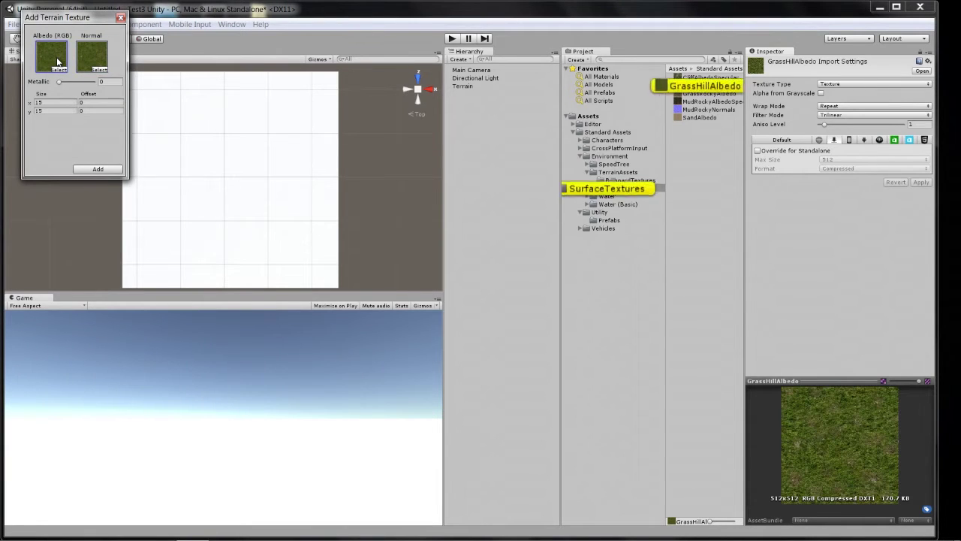
left_click(96, 56)
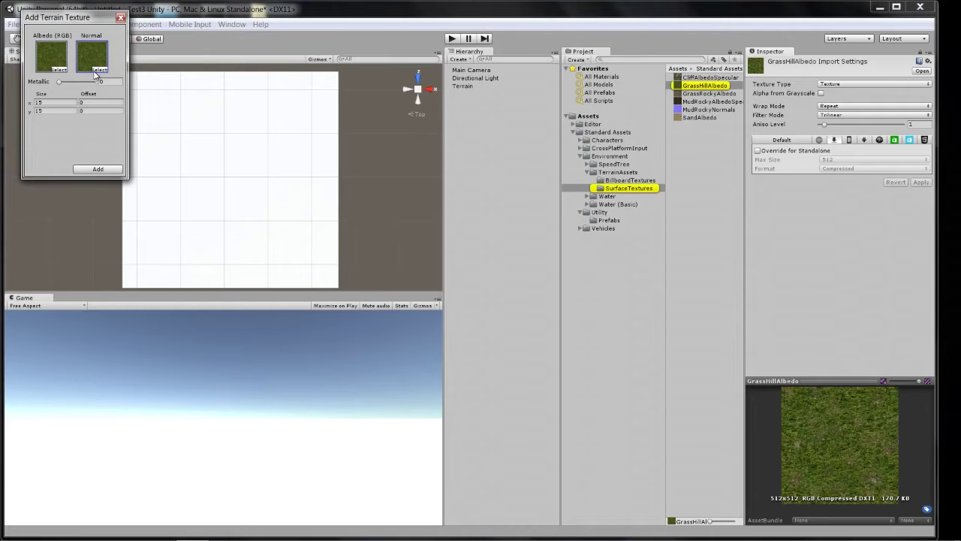
left_click(99, 170)
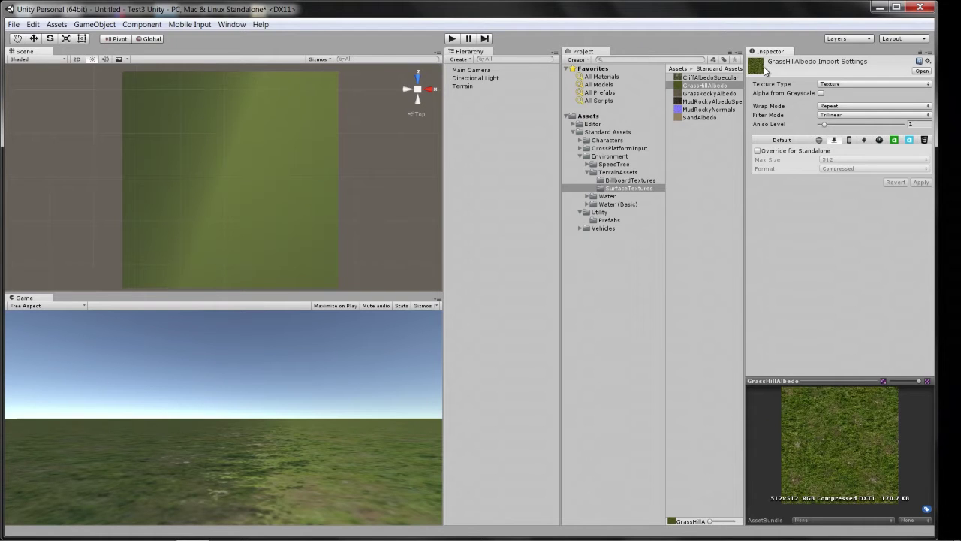
Raise a range of mountains along the terrain's far edge with Raise/Lower Terrain, using brush size 25 and opacity 50
left_click(462, 86)
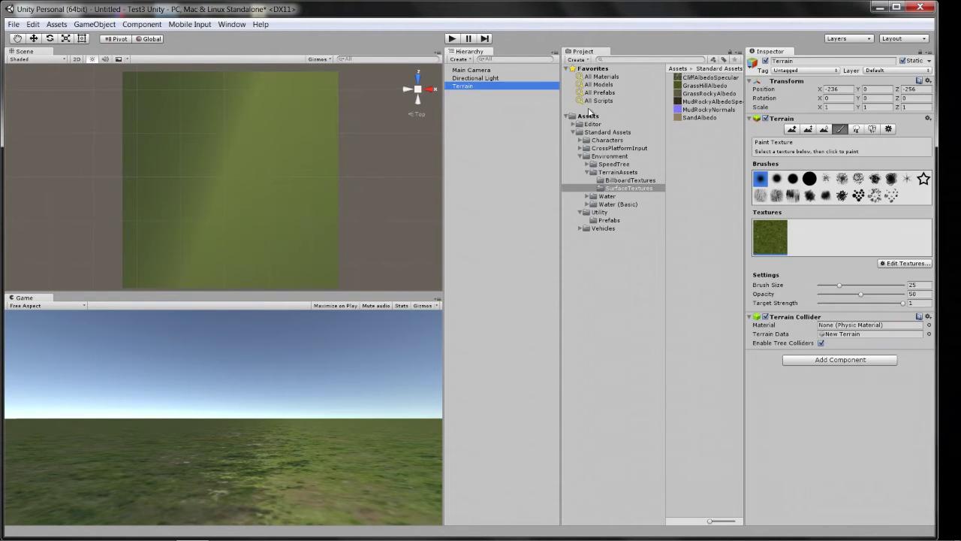
left_click(792, 130)
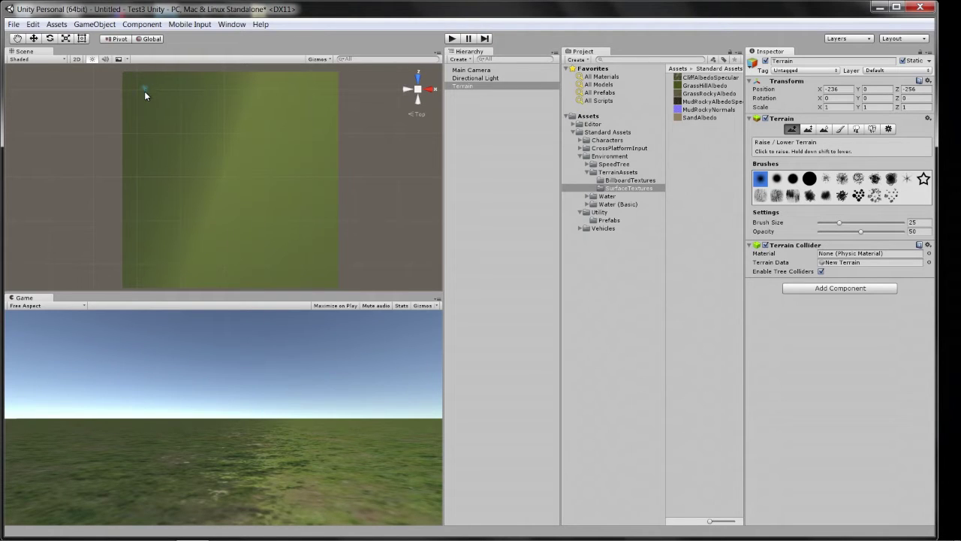
mouse_move(145, 90)
left_mouse_down()
mouse_move(308, 91)
mouse_move(148, 99)
mouse_move(302, 96)
mouse_move(157, 94)
mouse_move(258, 89)
mouse_move(238, 94)
mouse_move(262, 99)
mouse_move(237, 94)
left_mouse_up()
mouse_move(229, 95)
left_mouse_down()
mouse_move(257, 96)
mouse_move(202, 94)
mouse_move(280, 96)
mouse_move(252, 73)
mouse_move(268, 86)
left_mouse_up()
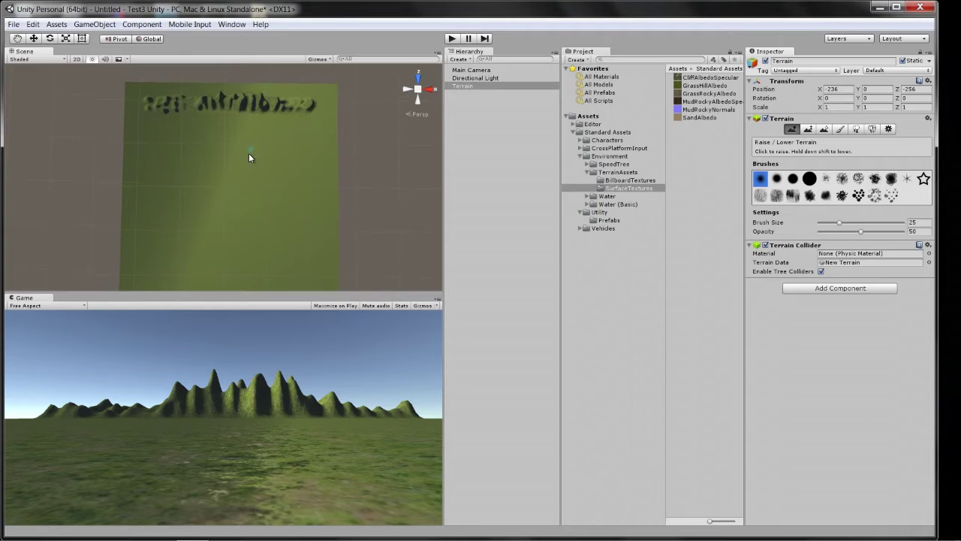
Smooth the peaks at the eastern end of the mountain range with the Smooth Height tool
left_click(824, 130)
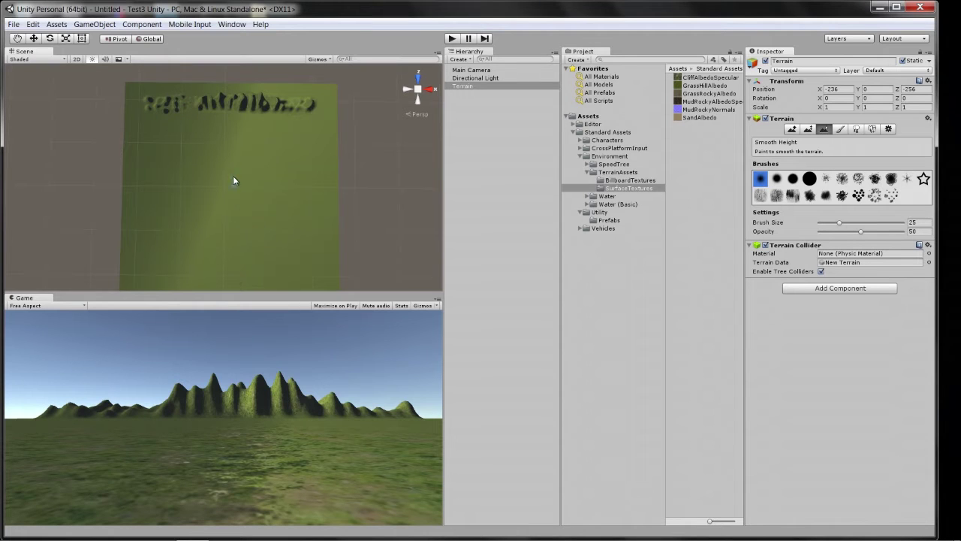
left_click(314, 109)
left_click(315, 108)
left_click(314, 110)
Look at the terrain's Place Trees settings and the Add Tree dialog, without assigning a tree prefab
left_click(841, 130)
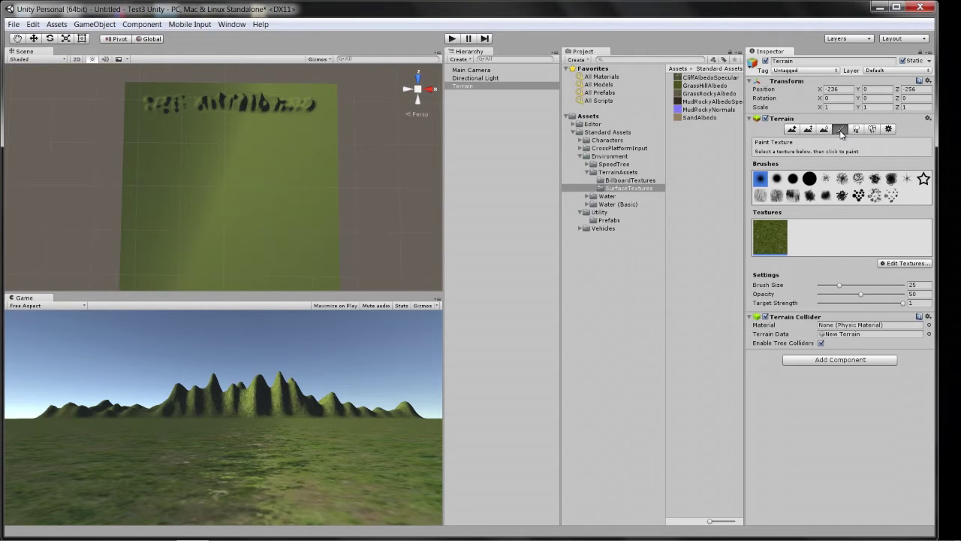
left_click(856, 129)
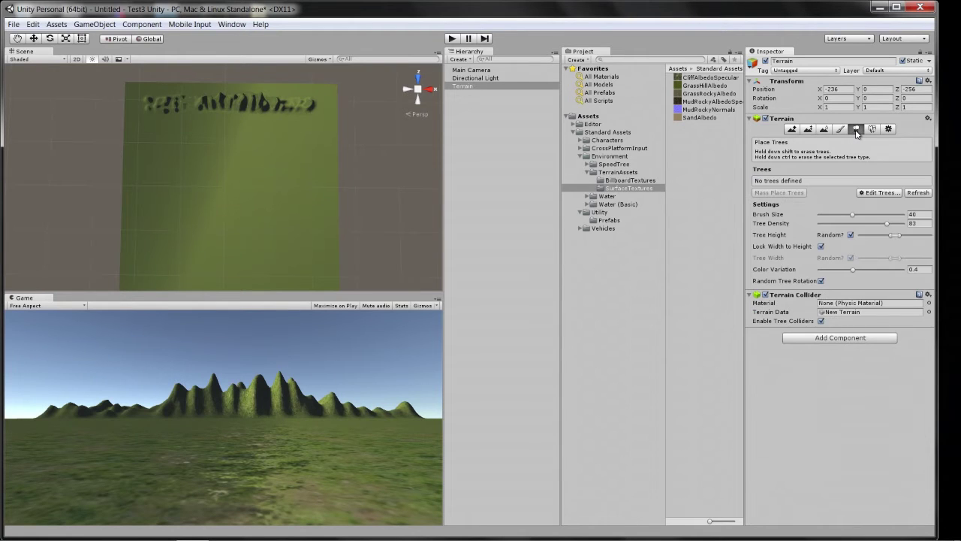
left_click(878, 194)
left_click(874, 182)
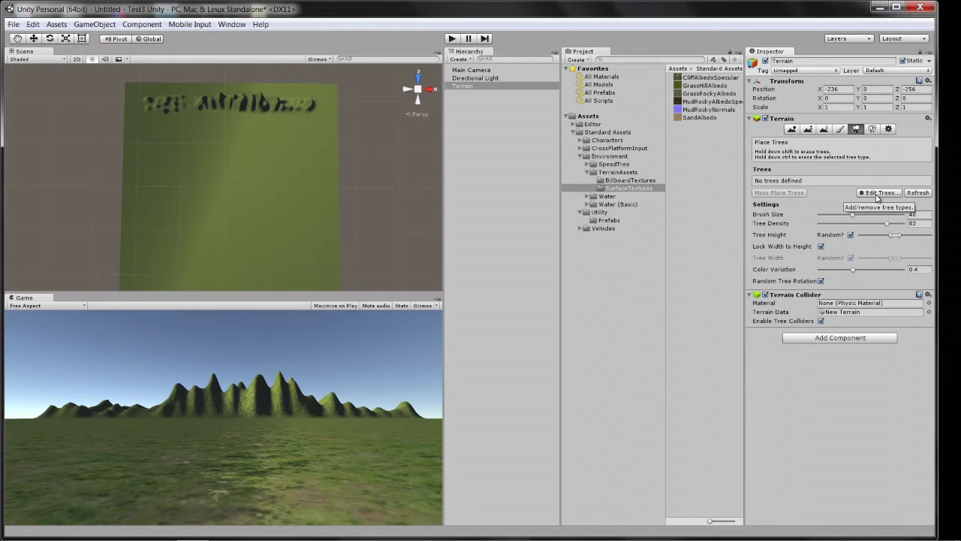
left_click(878, 195)
left_click(892, 197)
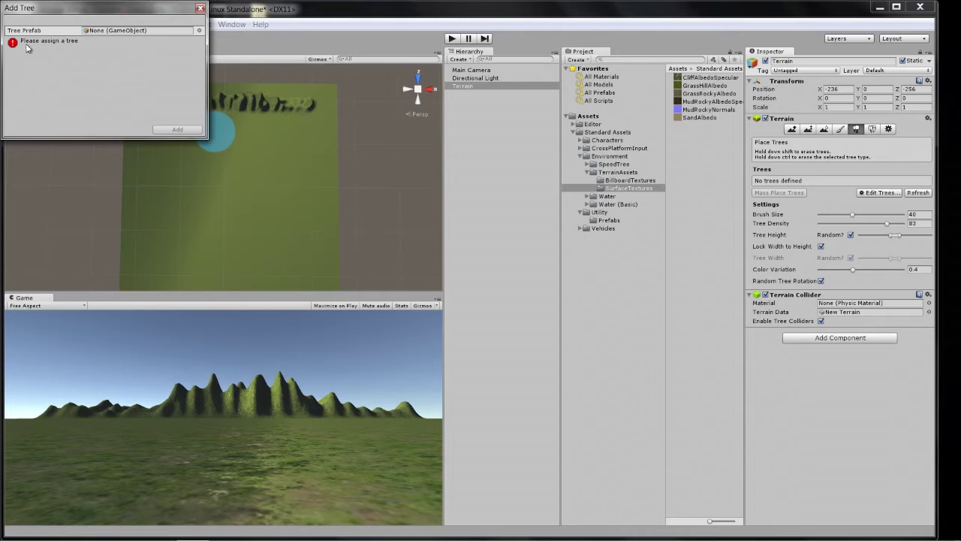
left_click(200, 7)
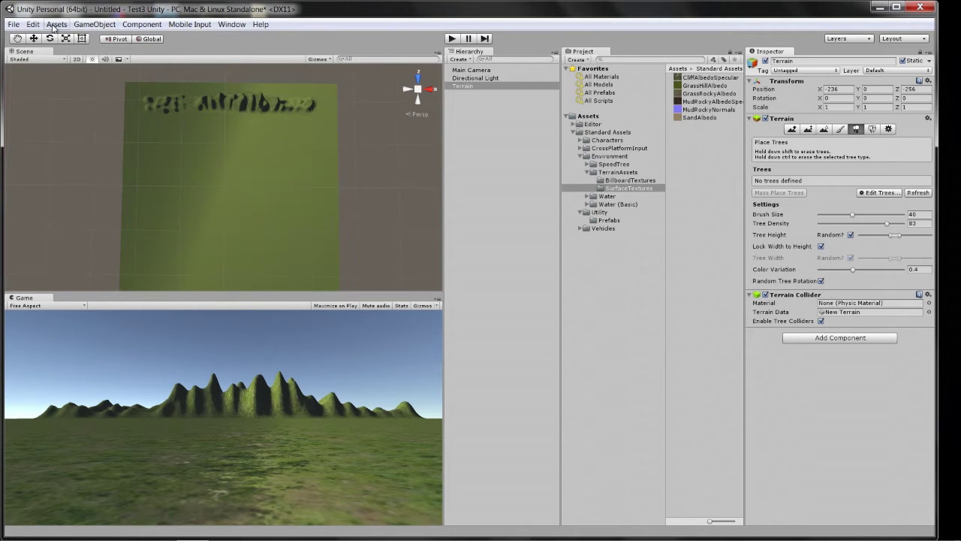
Create a 3D Tree object in the scene
left_click(56, 28)
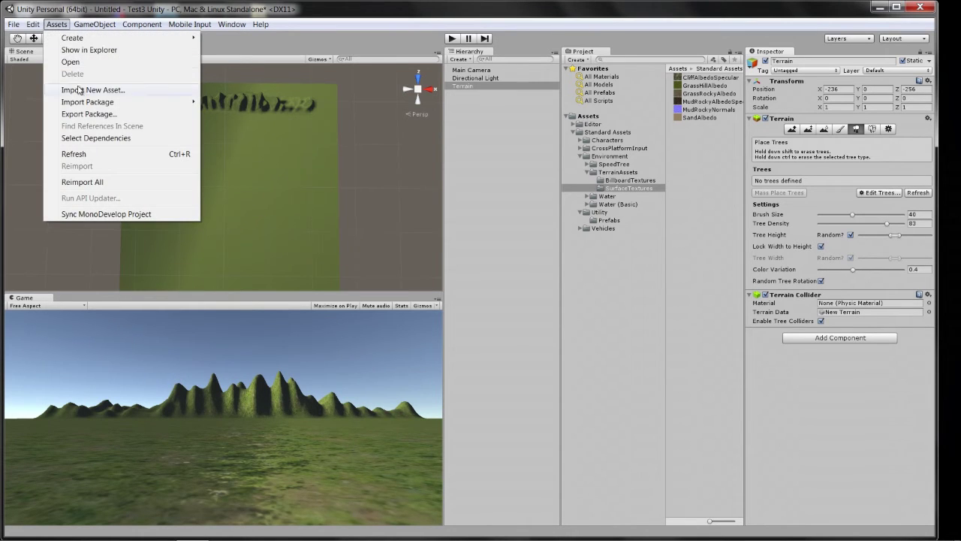
mouse_move(87, 105)
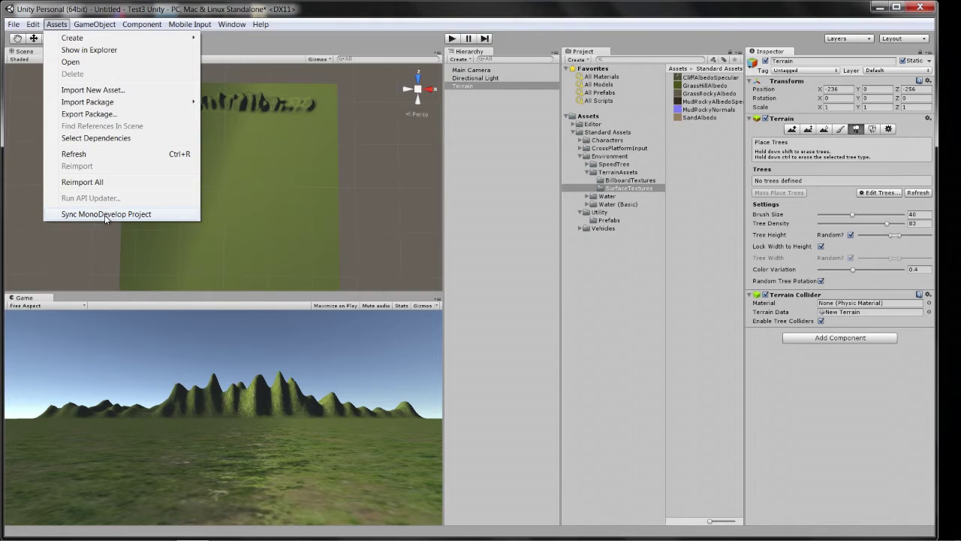
mouse_move(90, 23)
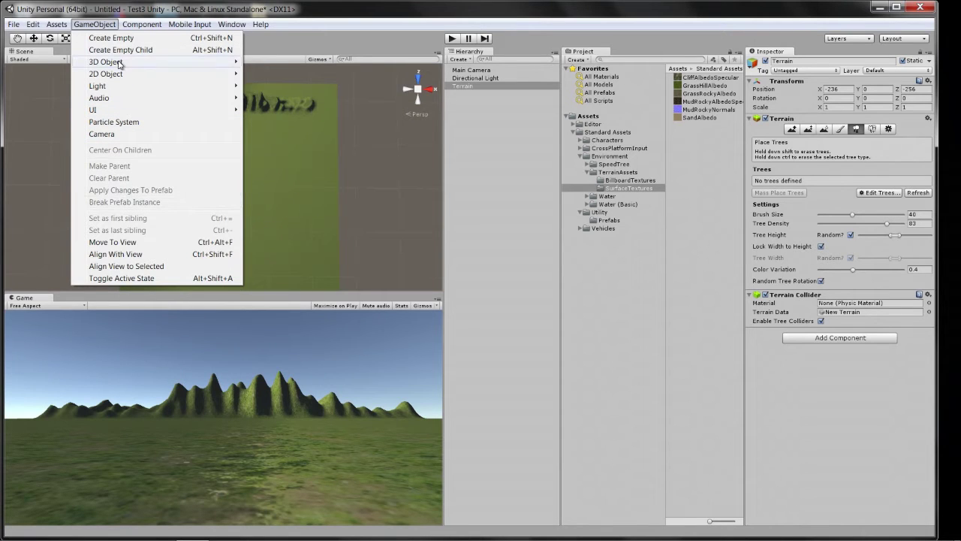
mouse_move(119, 65)
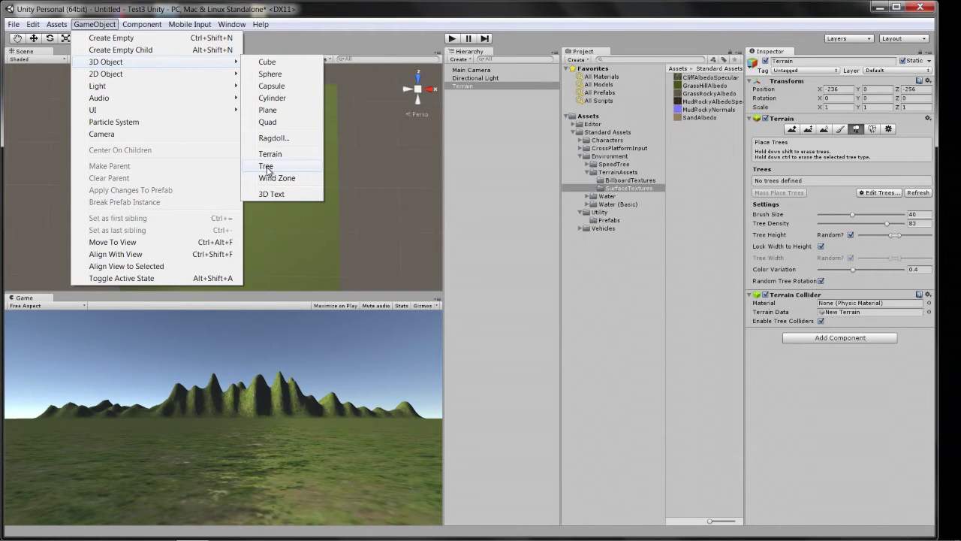
key("Escape")
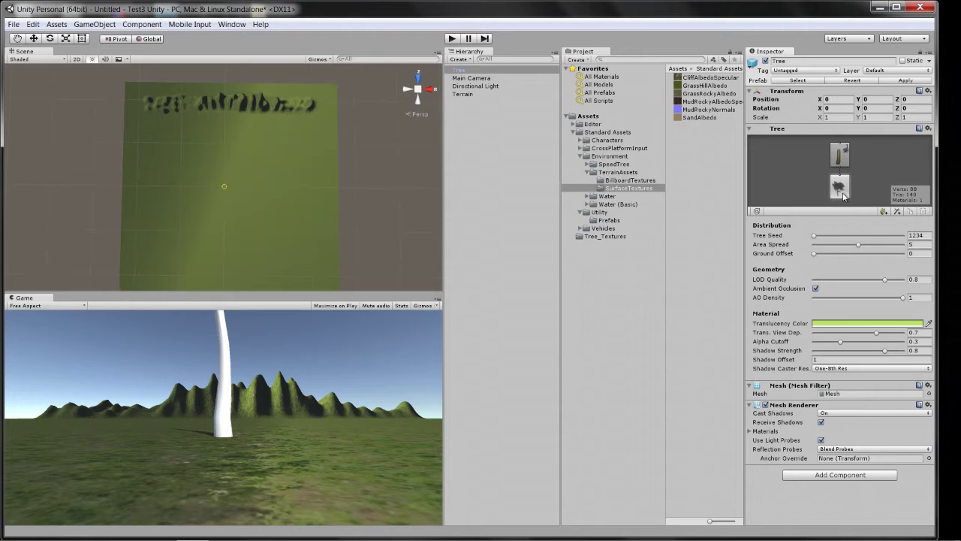
Frame the new tree in the Scene view and examine it from a low side angle with the mountains behind it
key("f")
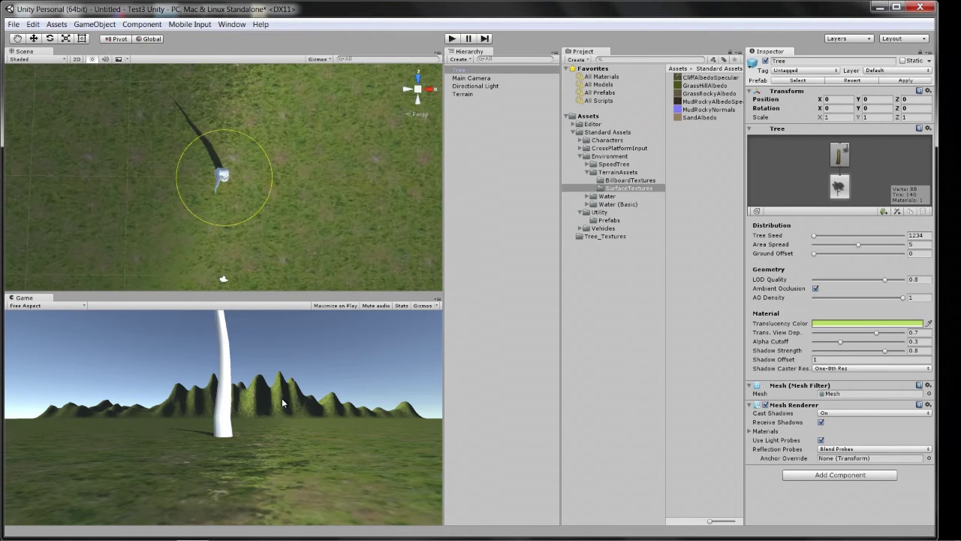
scroll(236, 194, "up", 5)
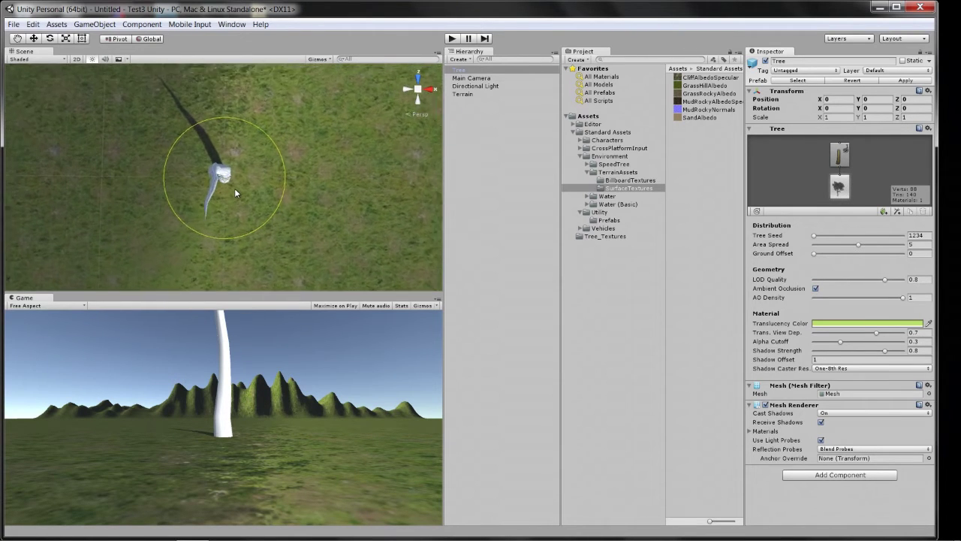
scroll(233, 188, "down", 3)
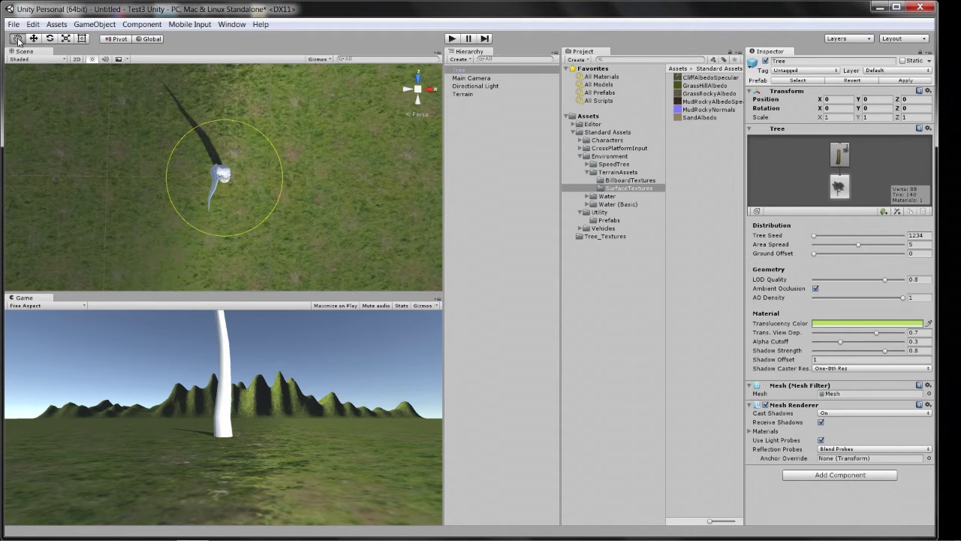
left_click_drag(285, 182, 258, 189, "alt")
scroll(253, 204, "down", 6)
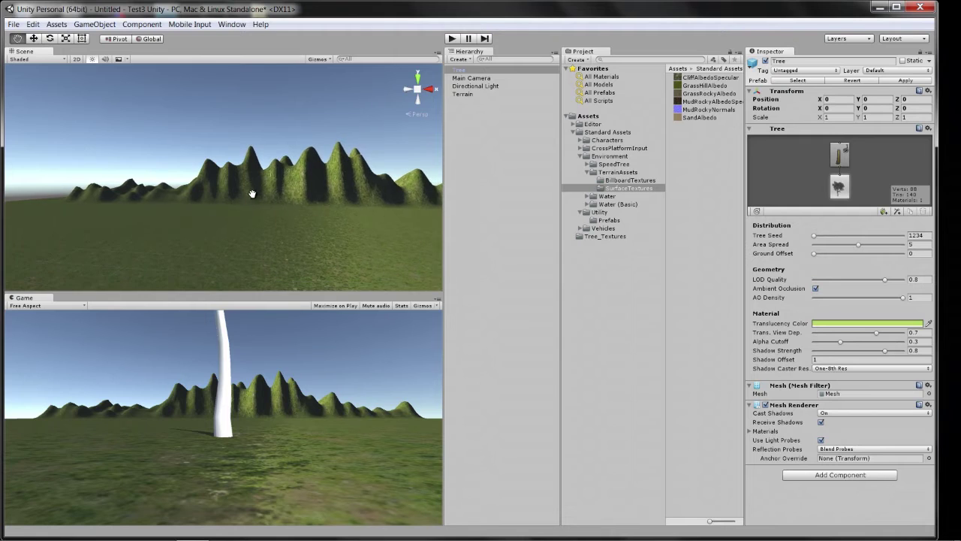
scroll(250, 204, "down", 2)
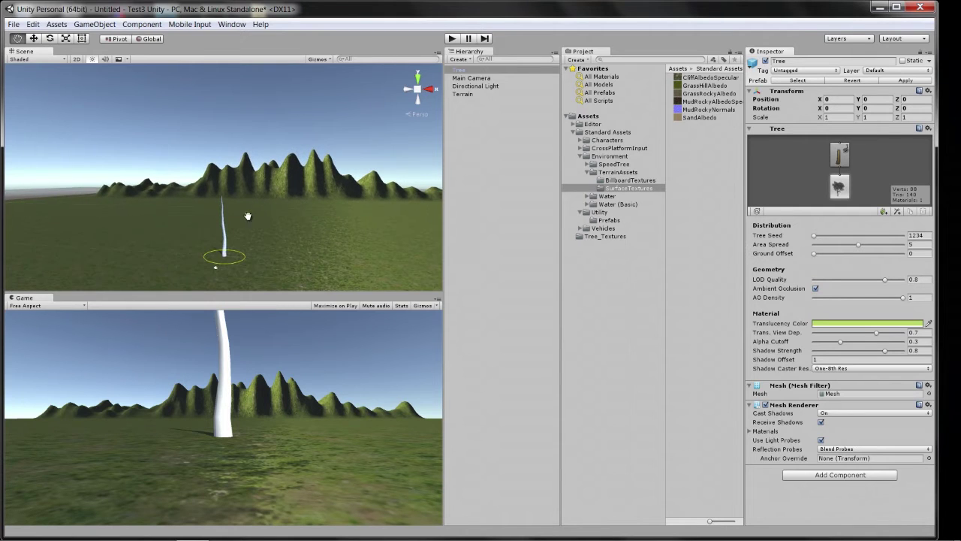
scroll(252, 201, "down", 3)
scroll(253, 203, "up", 2)
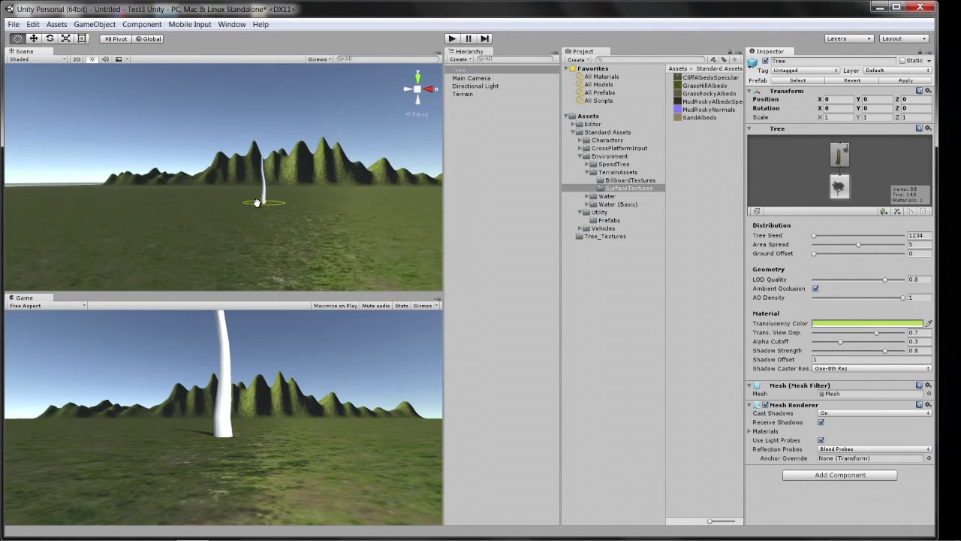
Set the tree's Ground Offset to about 0.79 and look at its Shadow Caster Res. options without choosing another
scroll(259, 210, "up", 1)
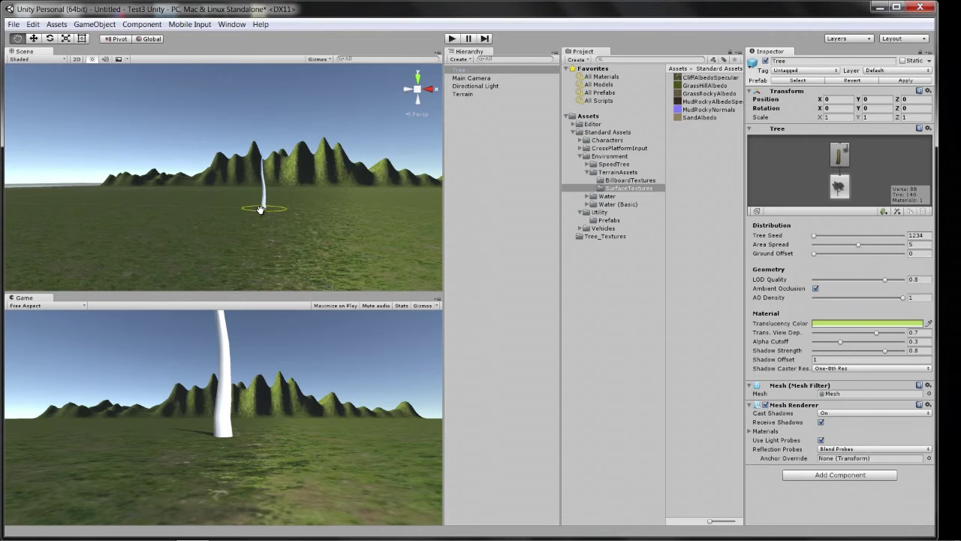
scroll(260, 210, "up", 2)
scroll(271, 223, "up", 2)
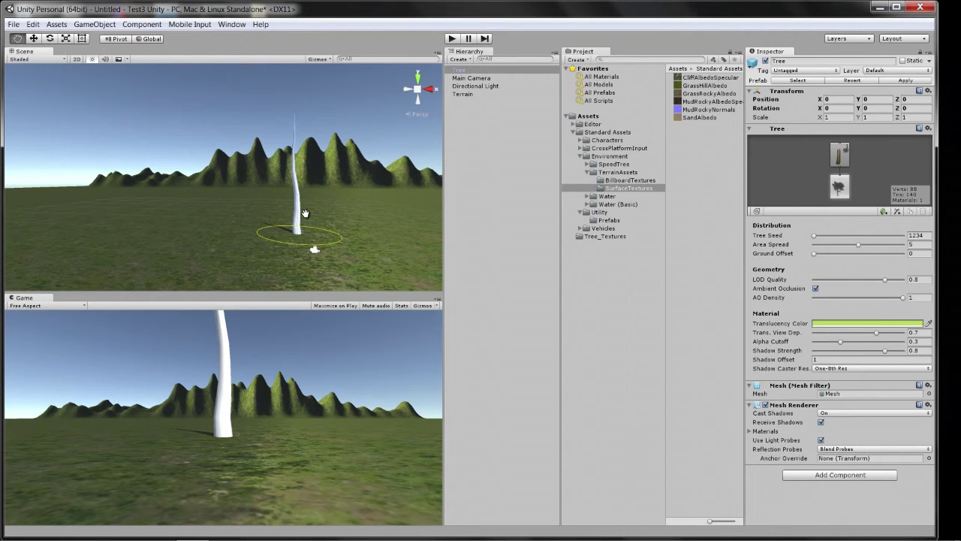
left_click_drag(297, 197, 250, 218)
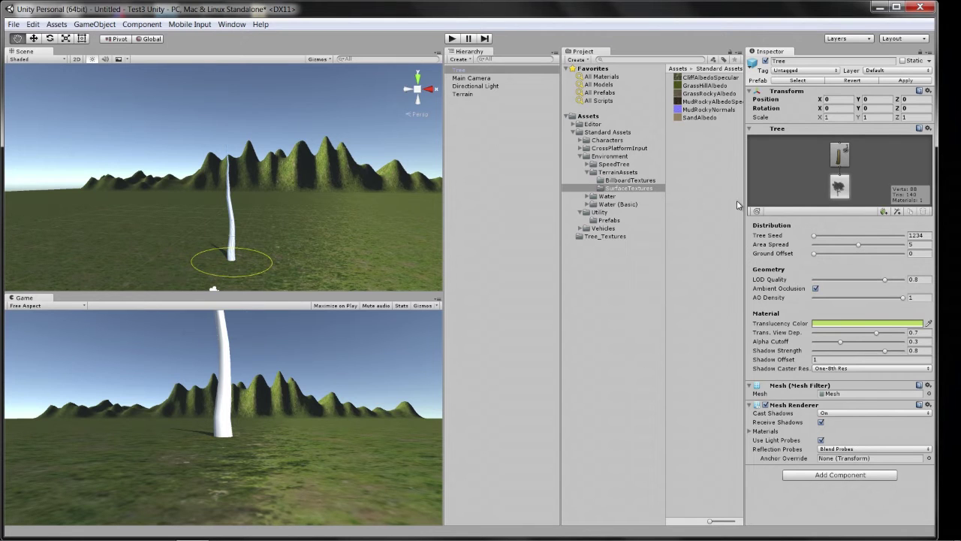
double_click(842, 188)
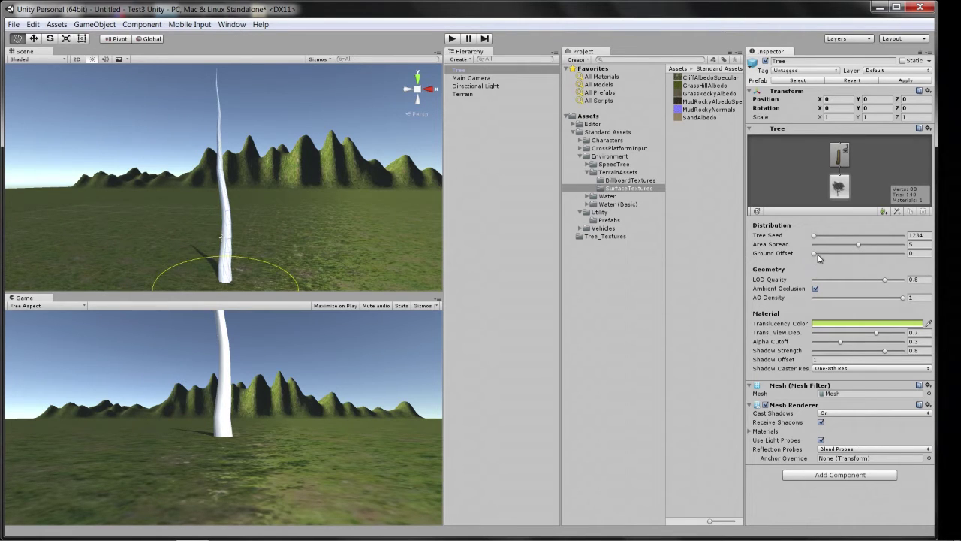
mouse_move(816, 255)
left_mouse_down()
mouse_move(869, 251)
mouse_move(821, 254)
left_mouse_up()
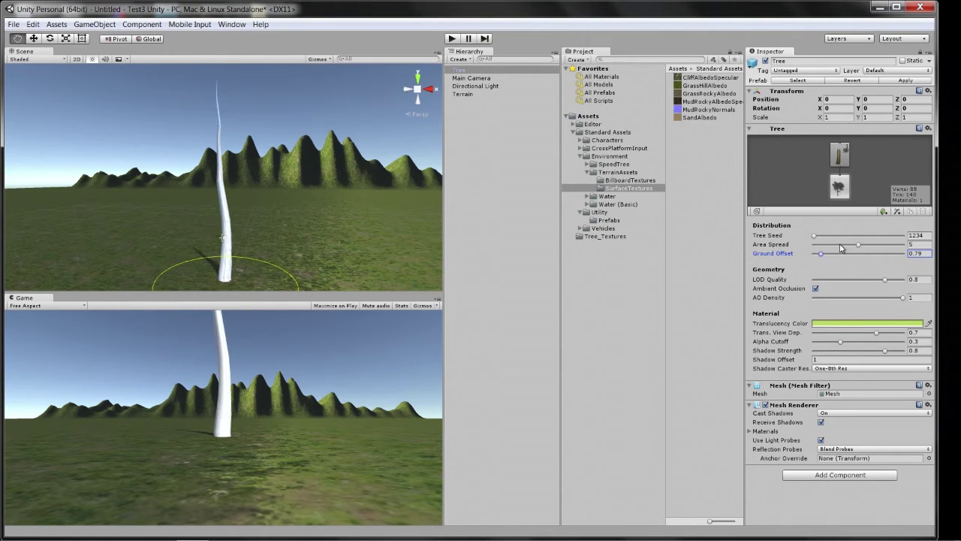
mouse_move(816, 235)
left_mouse_down()
mouse_move(840, 235)
mouse_move(814, 235)
left_mouse_up()
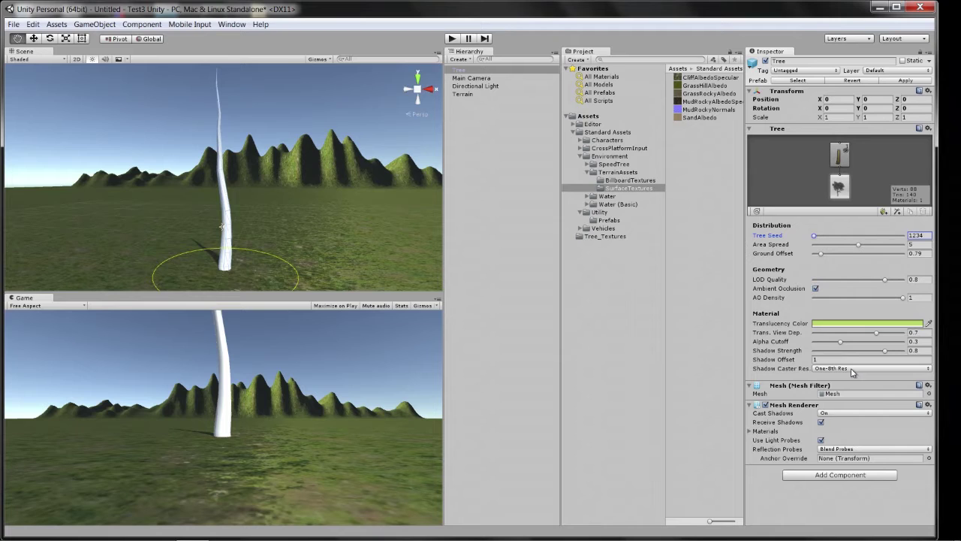
left_click(852, 369)
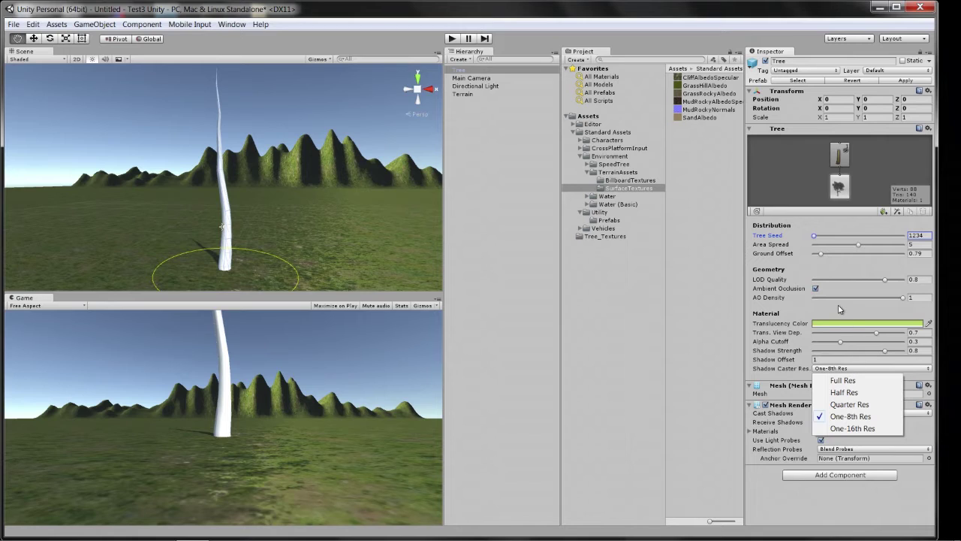
left_click(868, 268)
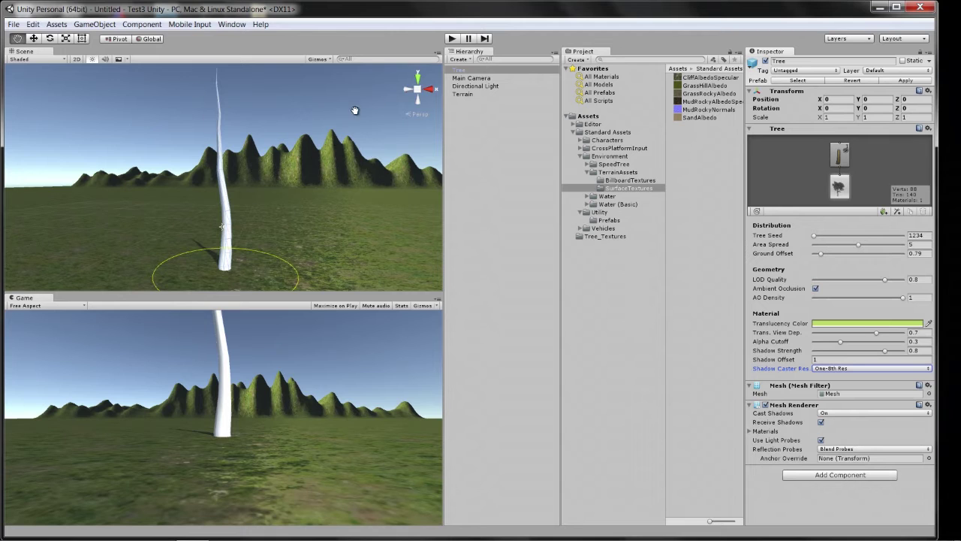
Move the tree in the top view to the mountains' western end, at about X -109 and Z 144
left_click(418, 79)
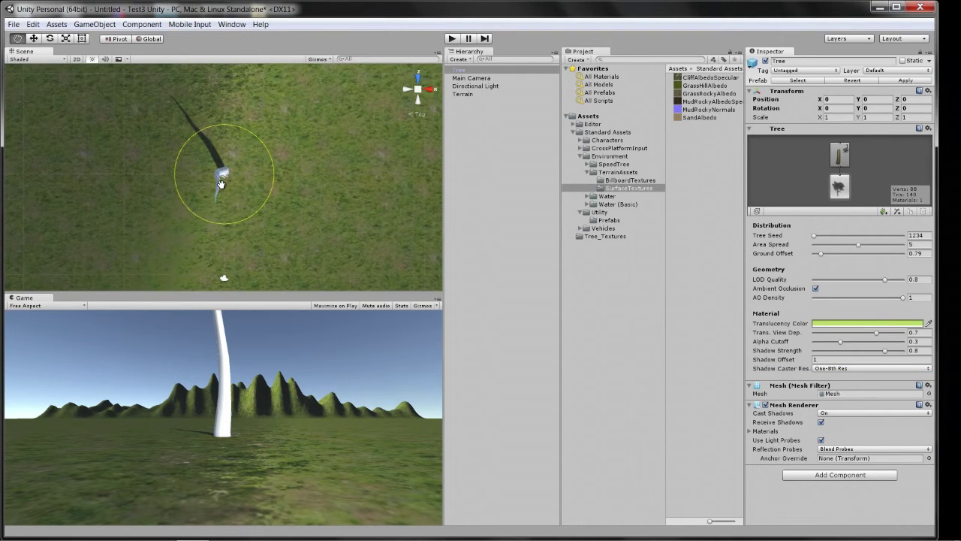
left_click(35, 39)
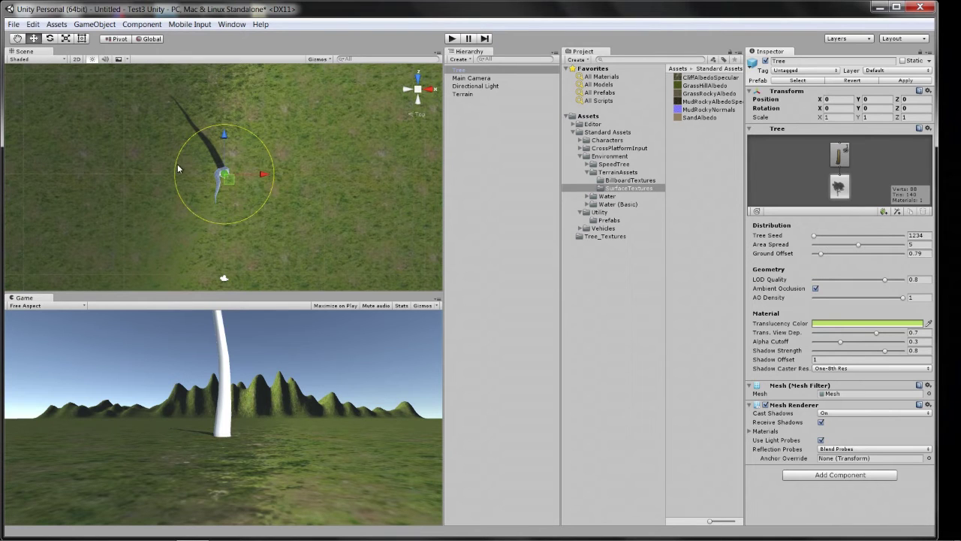
scroll(226, 142, "down", 6)
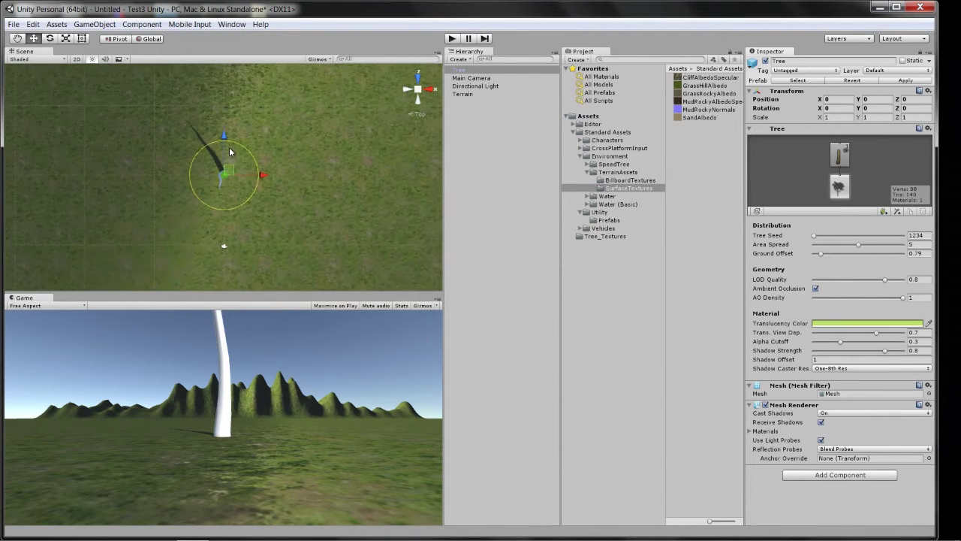
scroll(239, 141, "down", 5)
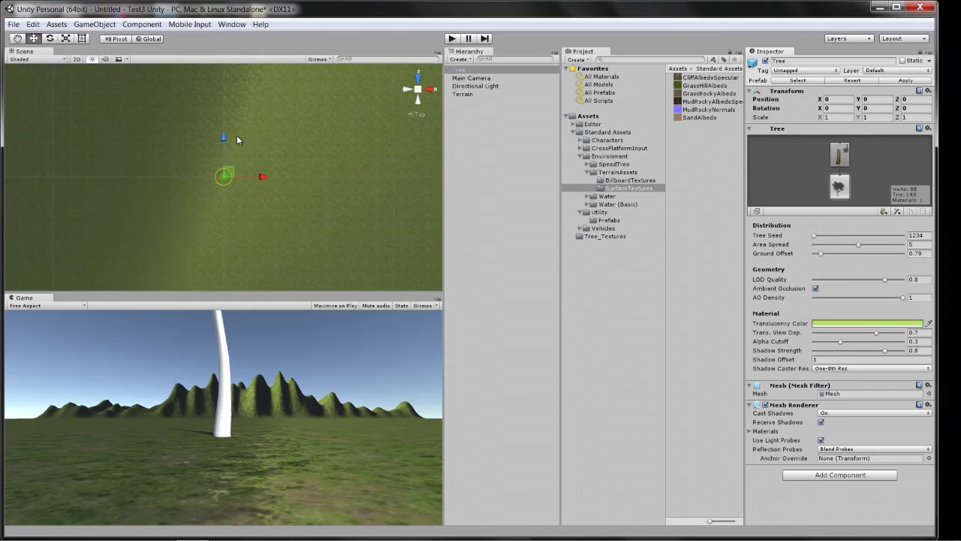
scroll(232, 135, "down", 4)
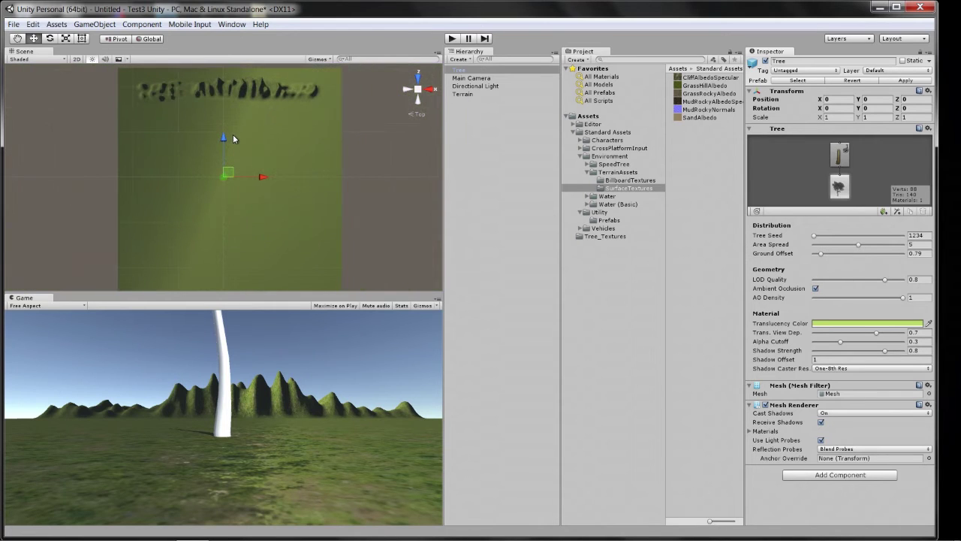
left_click_drag(222, 142, 218, 77)
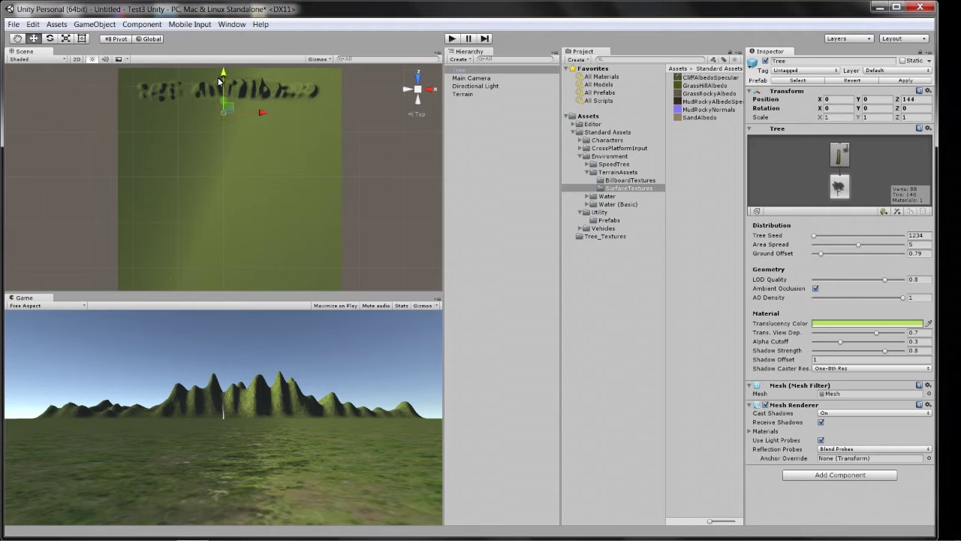
left_click_drag(267, 112, 220, 114)
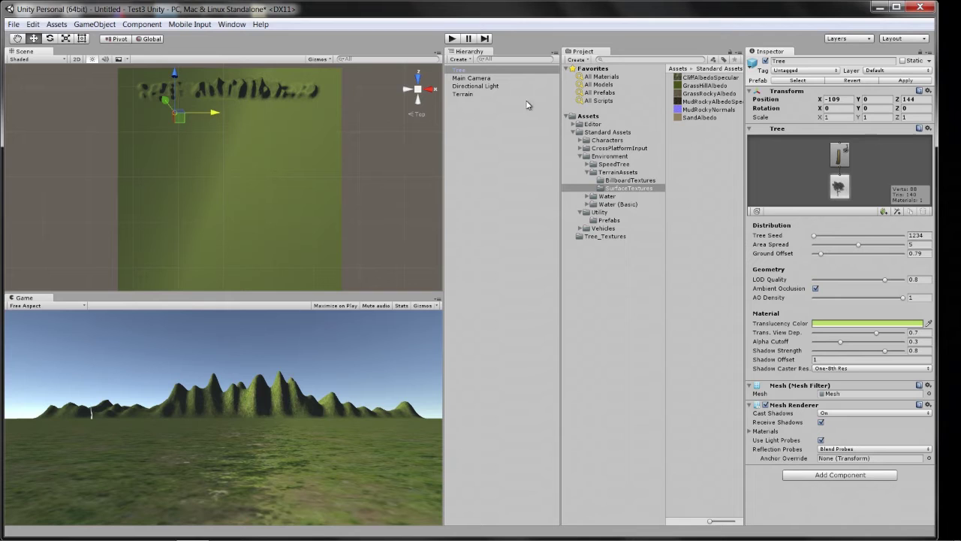
Add a leaf group to the tree with Random distribution and a Frequency of about 47
left_click(463, 72)
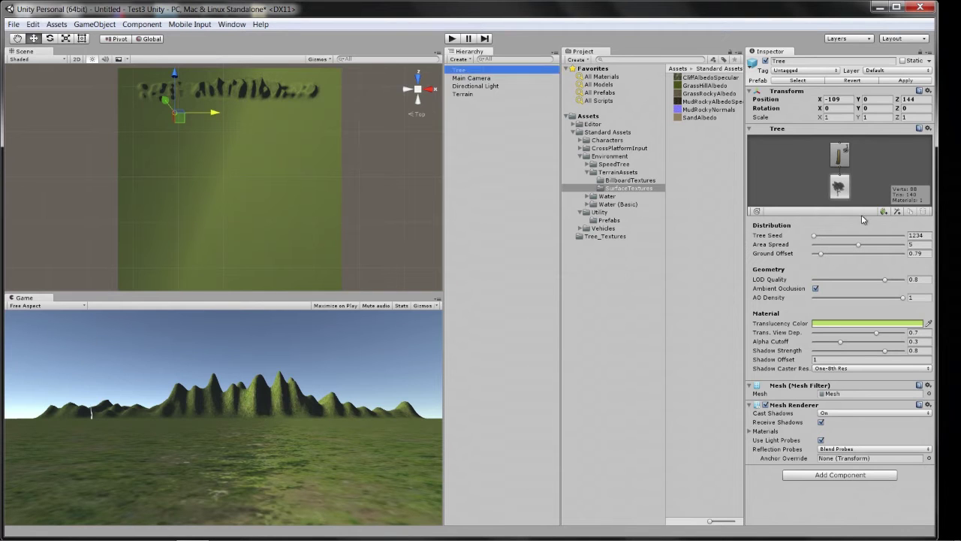
key("f")
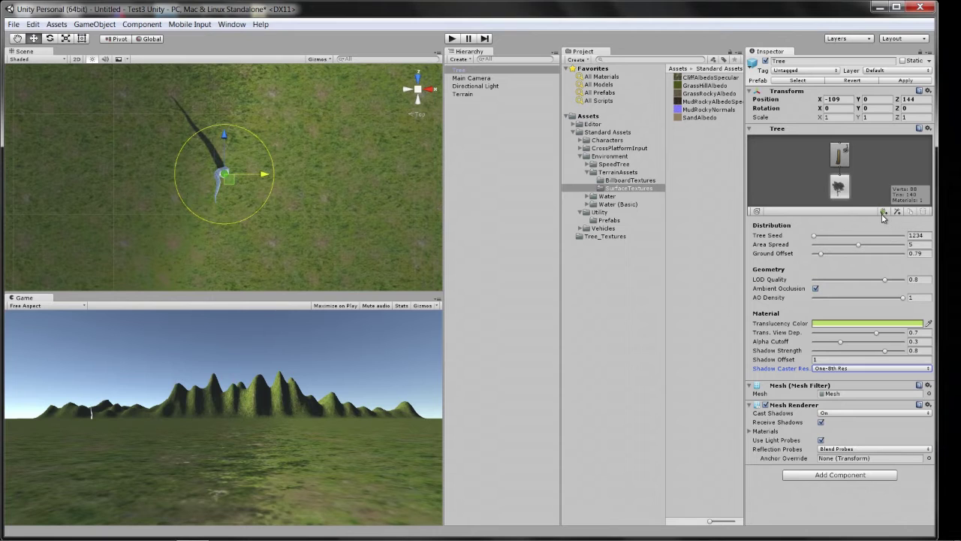
left_click(886, 213)
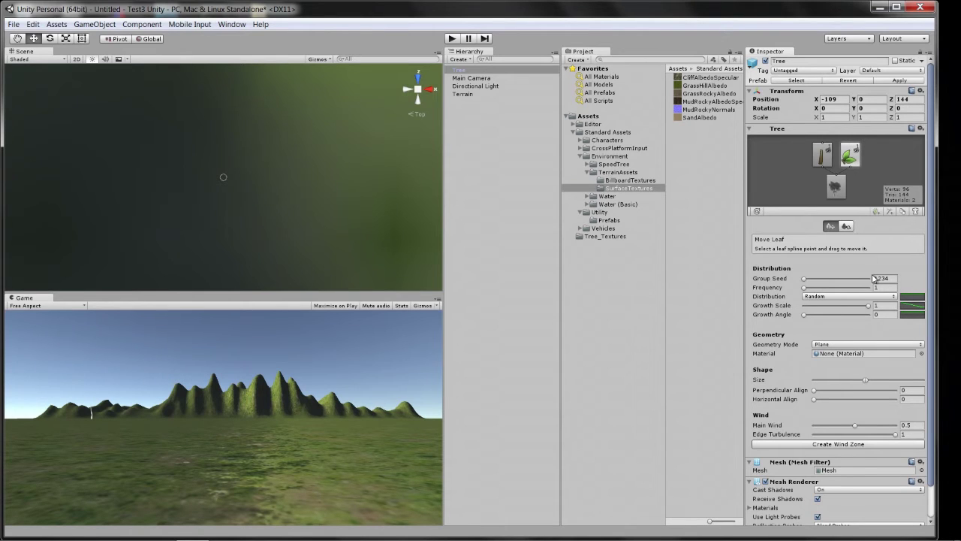
scroll(873, 278, "down", 2)
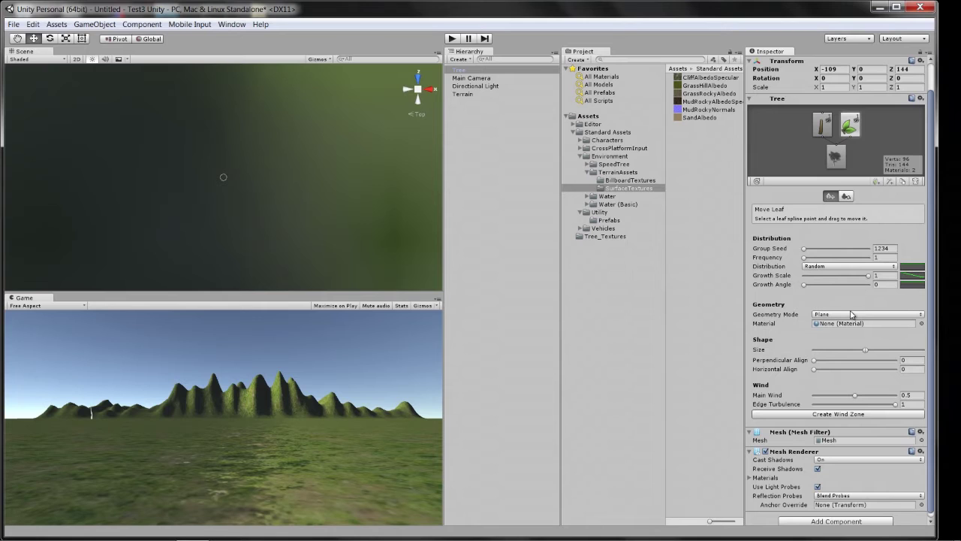
left_click(820, 267)
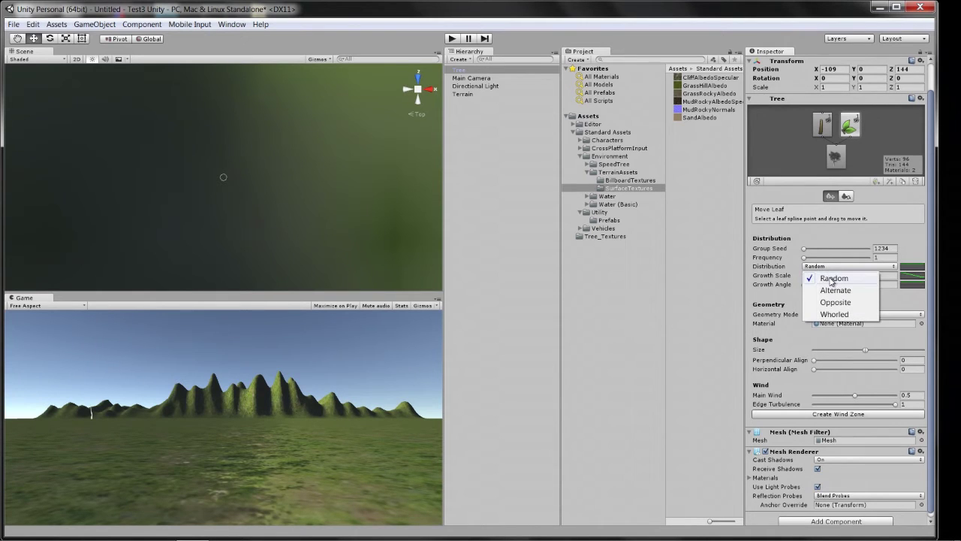
left_click(829, 277)
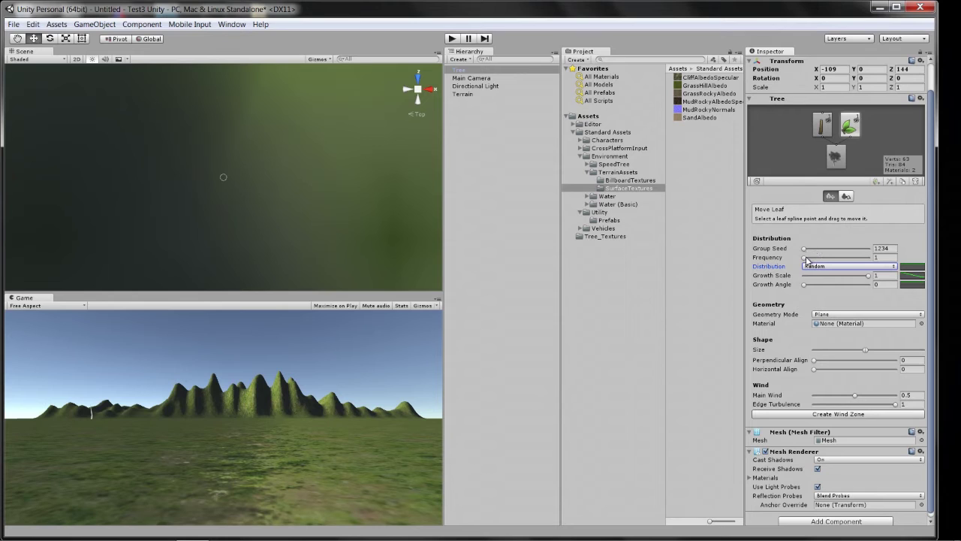
left_click_drag(806, 259, 832, 258)
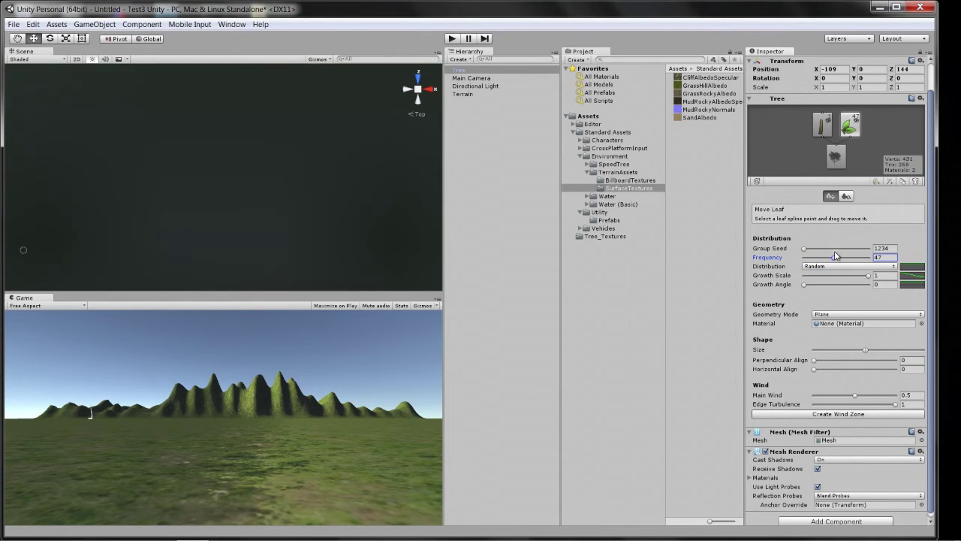
Set the tree's LOD Quality to about 0.851 and Shadow Strength to about 0.682, and raise its Alpha Cutoff slightly
left_click(824, 124)
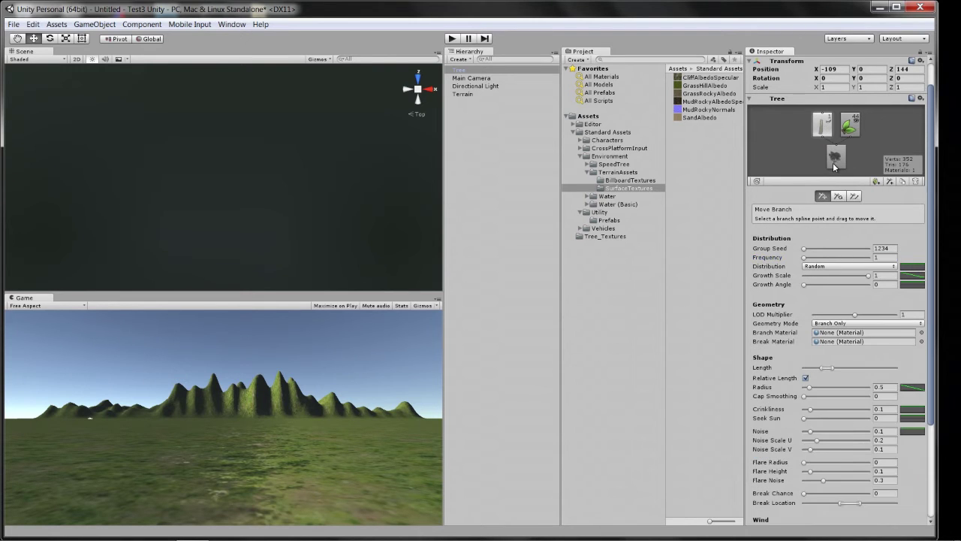
left_click(833, 159)
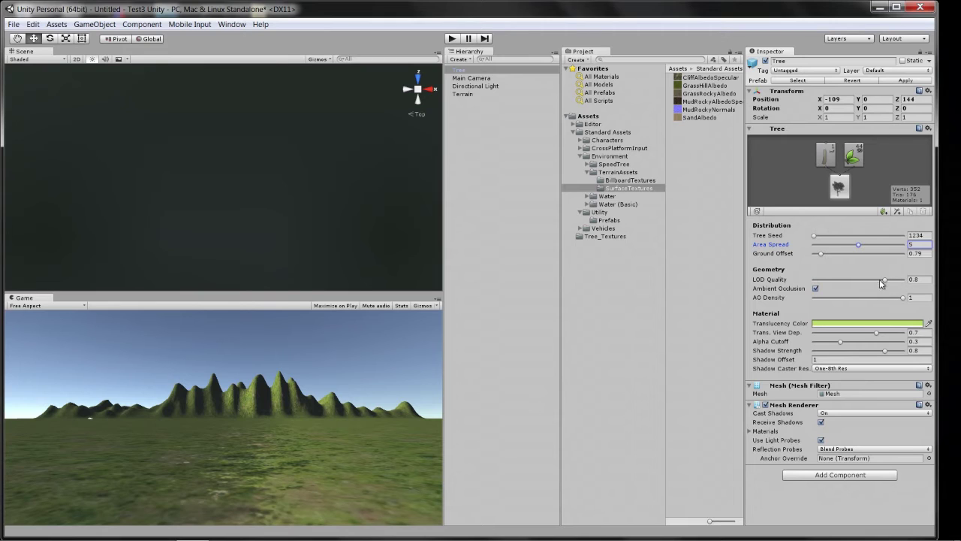
left_click_drag(881, 279, 893, 281)
left_click_drag(887, 353, 875, 353)
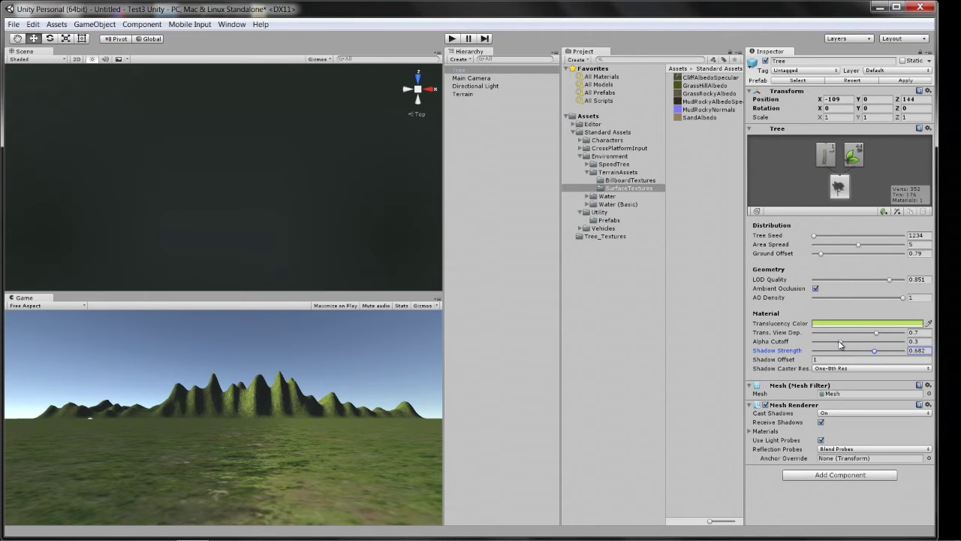
left_click_drag(840, 344, 854, 342)
Select the terrain and examine the leaves and mountain range from above, at close range and zoomed out
left_click(462, 94)
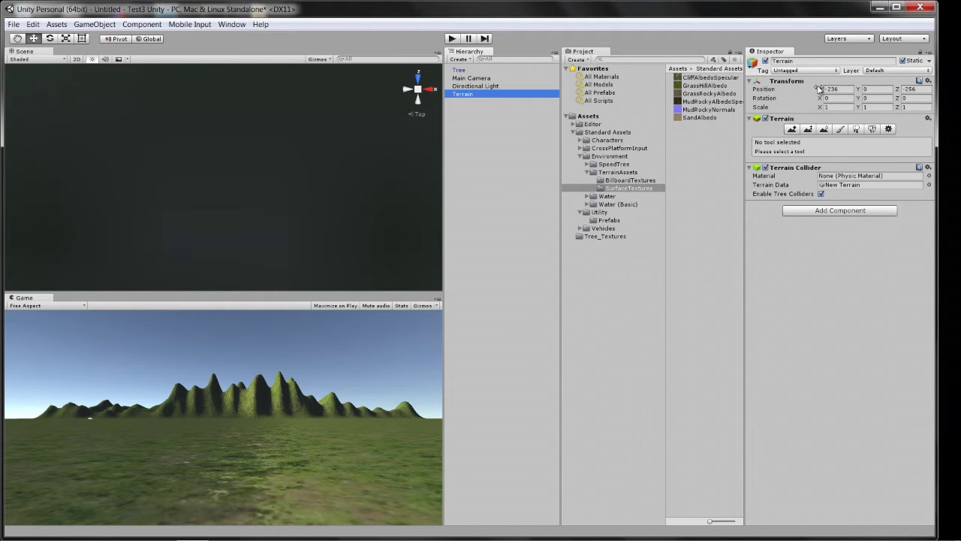
double_click(466, 95)
scroll(310, 174, "down", 3)
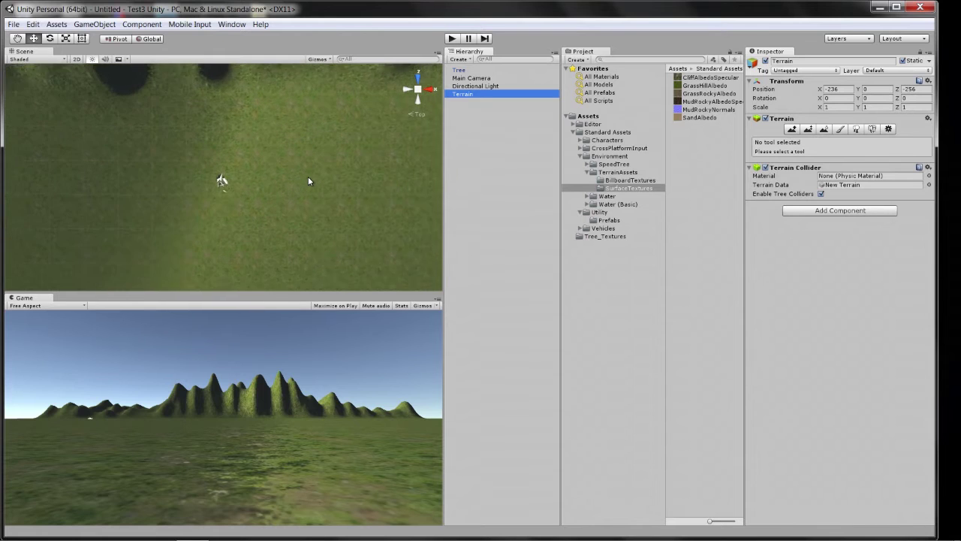
scroll(308, 170, "up", 5)
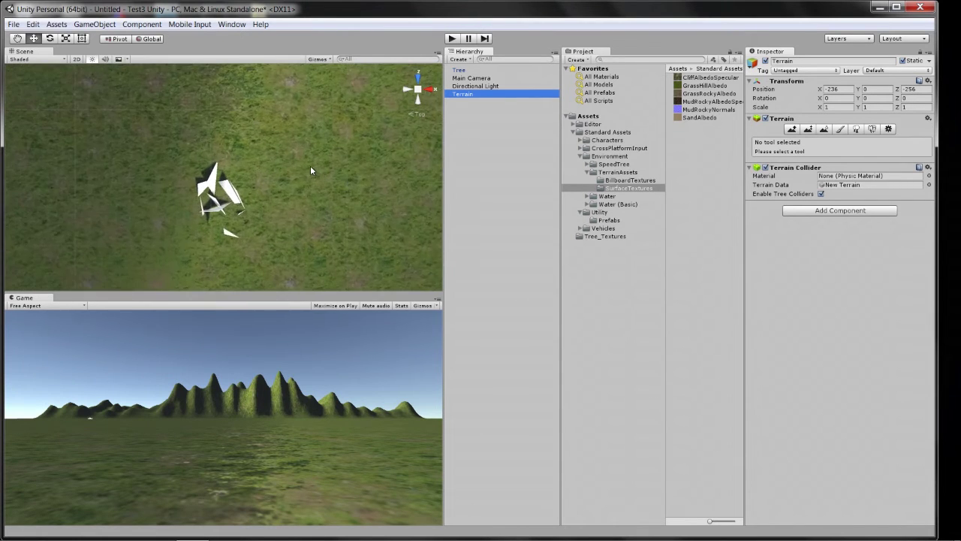
right_click_drag(305, 171, 255, 214)
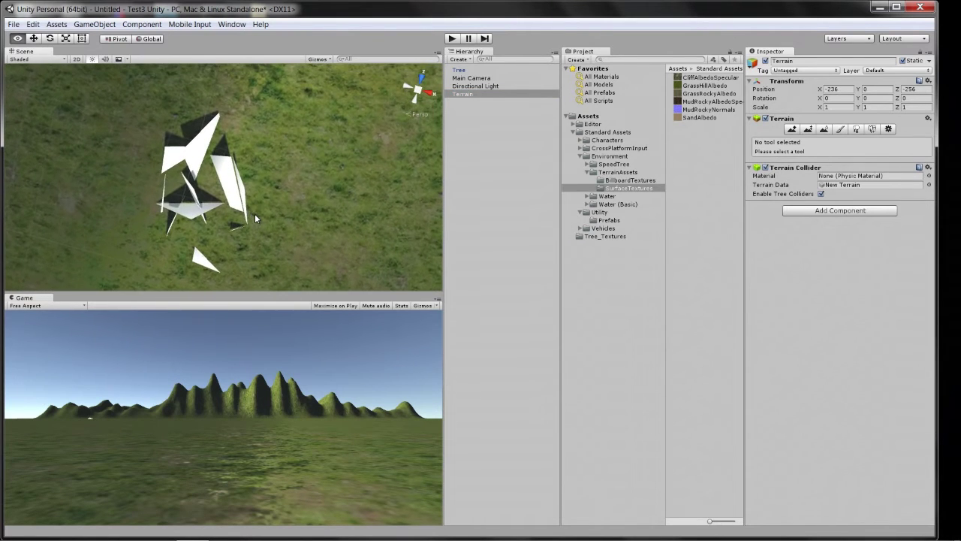
scroll(259, 199, "down", 6)
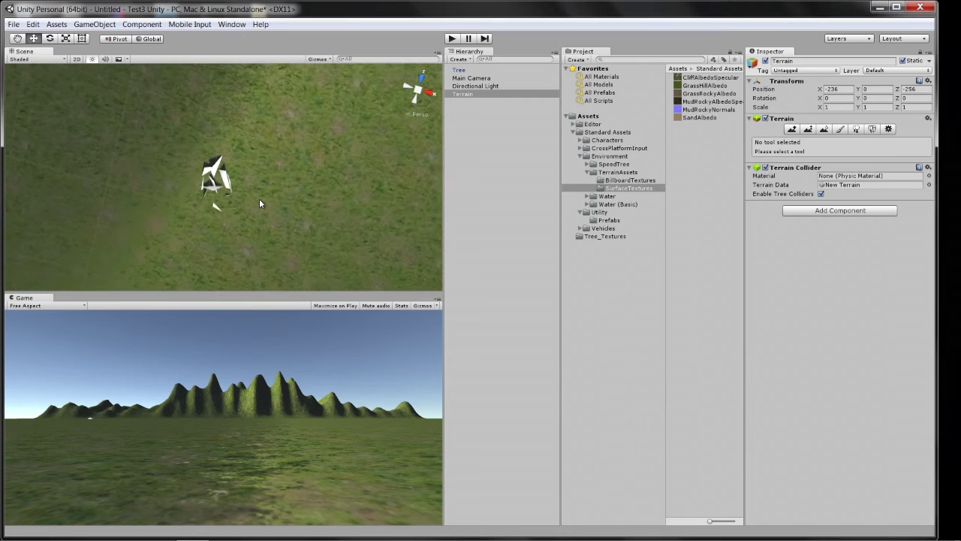
scroll(270, 183, "down", 8)
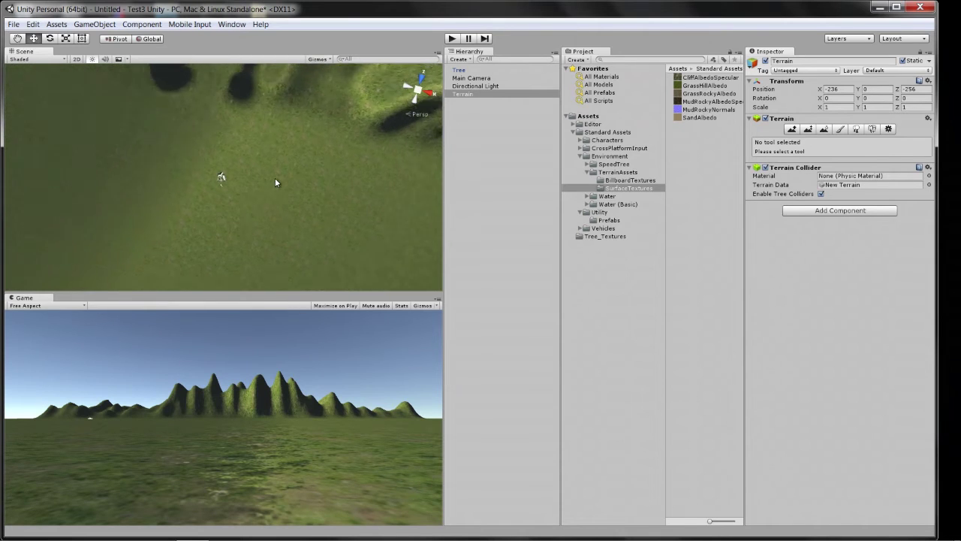
scroll(278, 182, "down", 5)
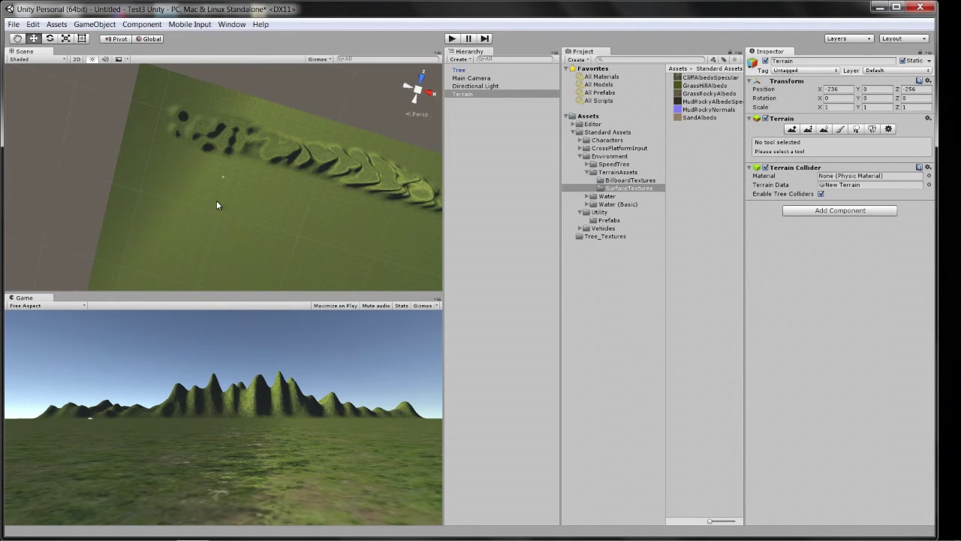
left_click(299, 214)
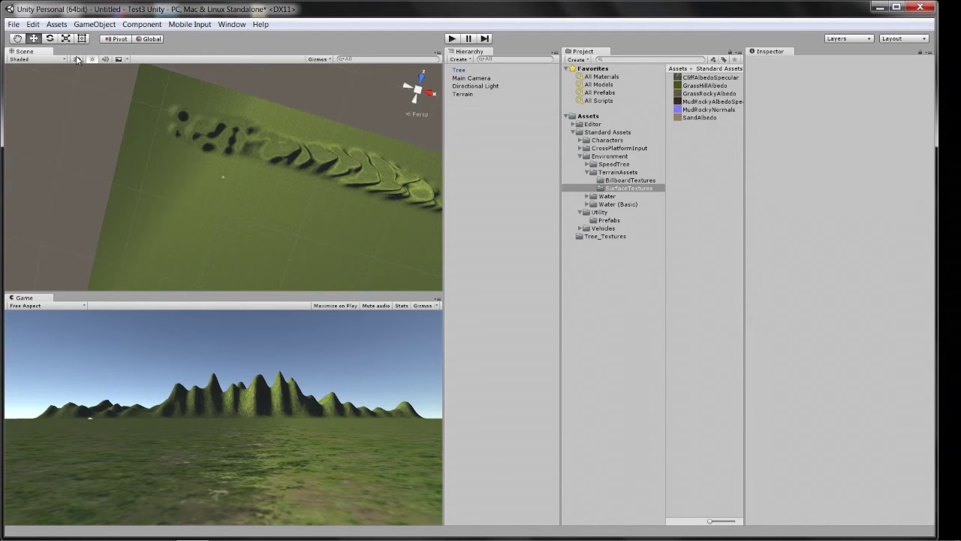
left_click_drag(329, 191, 272, 141)
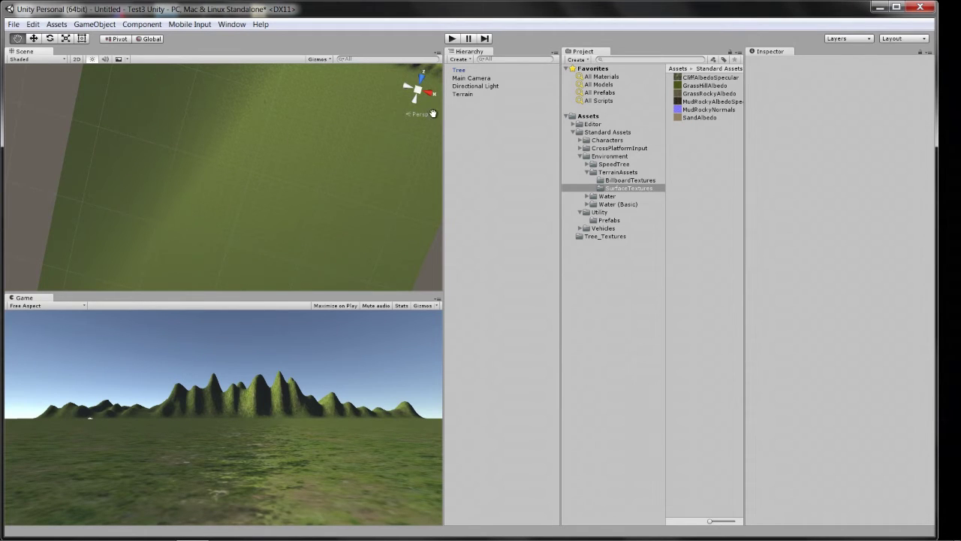
left_click(462, 94)
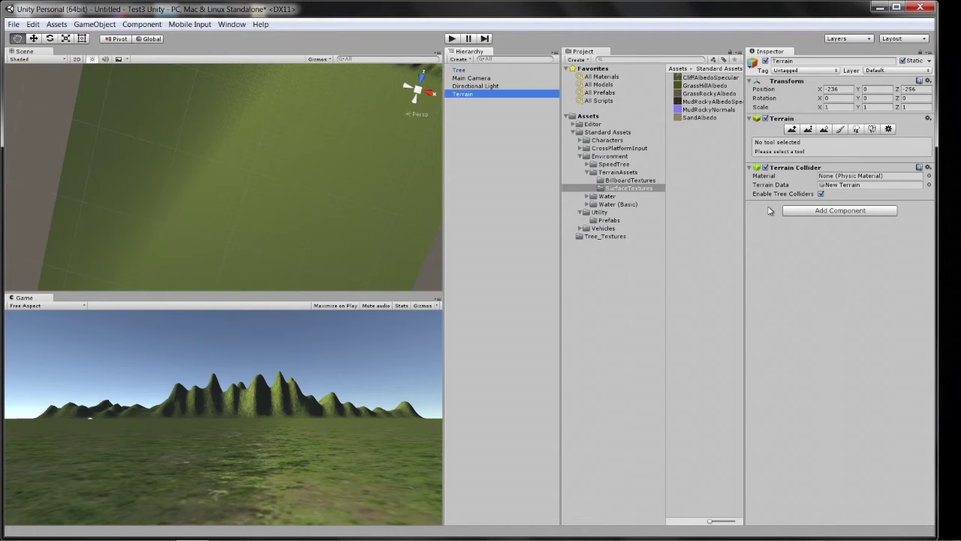
left_click(770, 169)
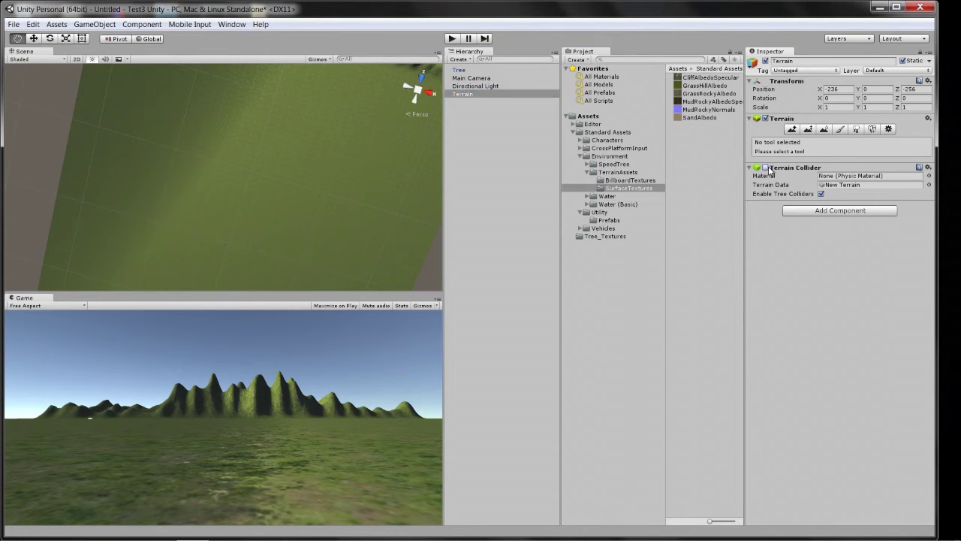
left_click(767, 169)
left_click(930, 61)
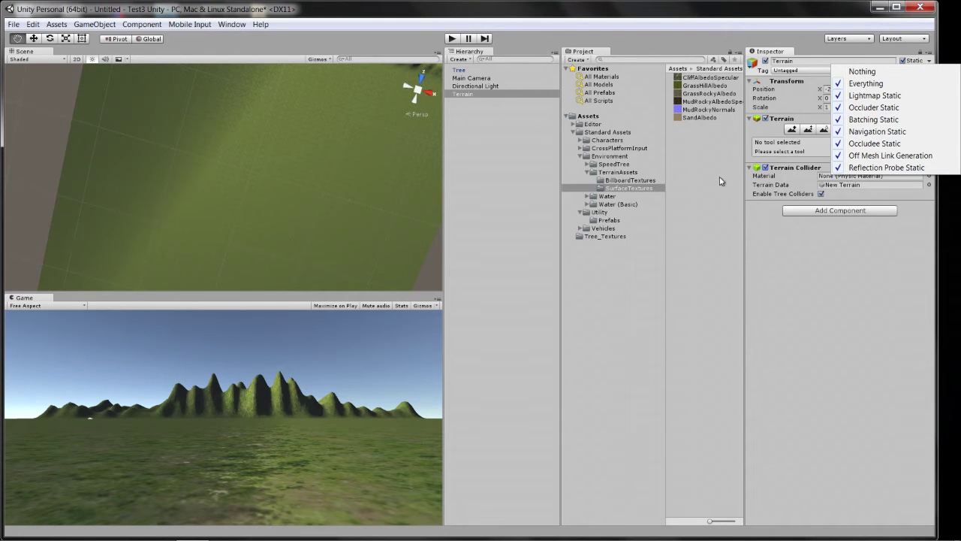
left_click(909, 63)
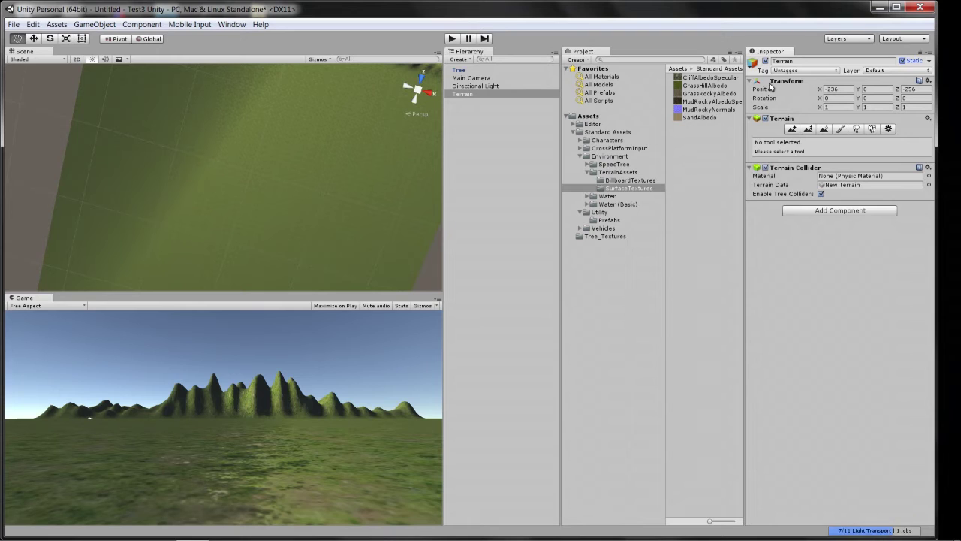
Rename the Terrain object as My Terrain and keep it selected
left_click(777, 60)
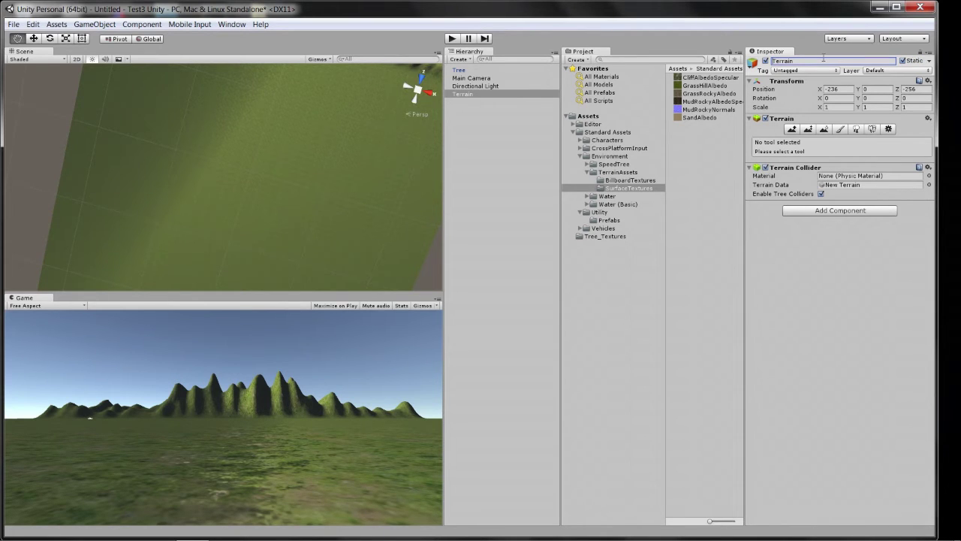
type("my")
left_click(469, 97)
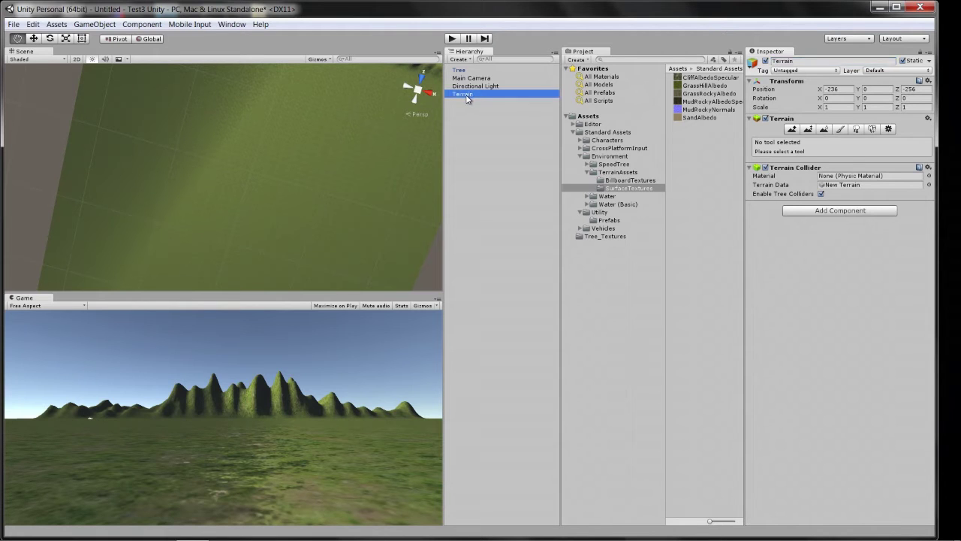
double_click(467, 97)
right_click(467, 96)
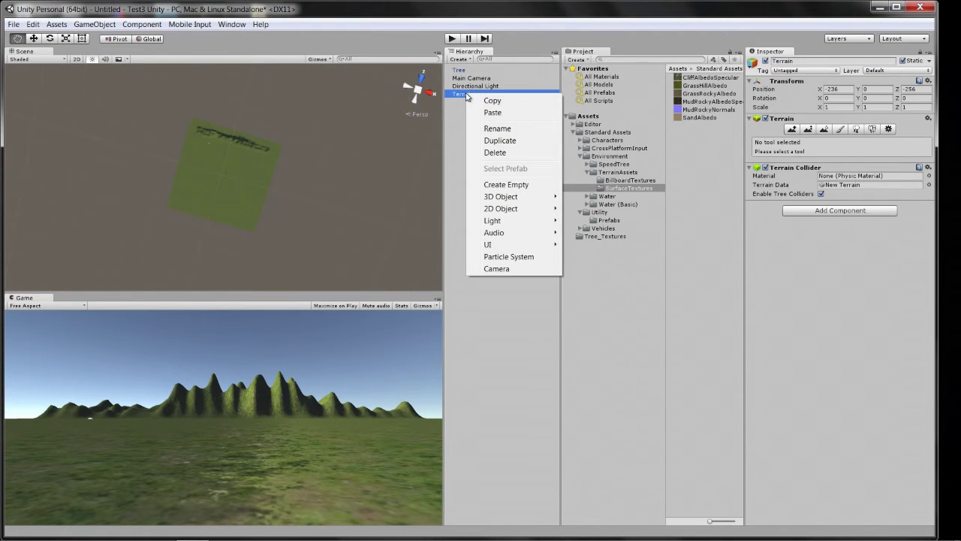
left_click(509, 129)
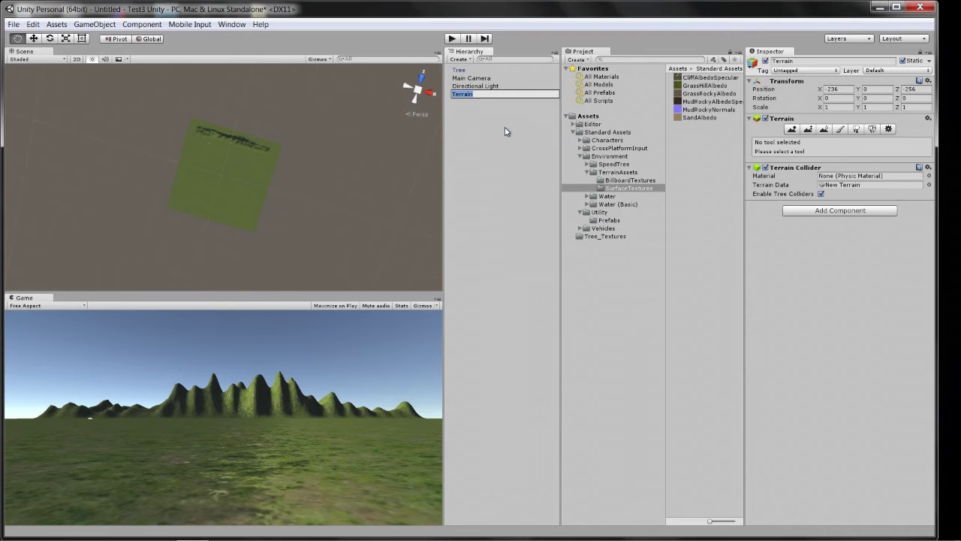
left_click(457, 95)
double_click(455, 95)
left_click(480, 94)
type("My")
left_click(500, 105)
left_click(468, 95)
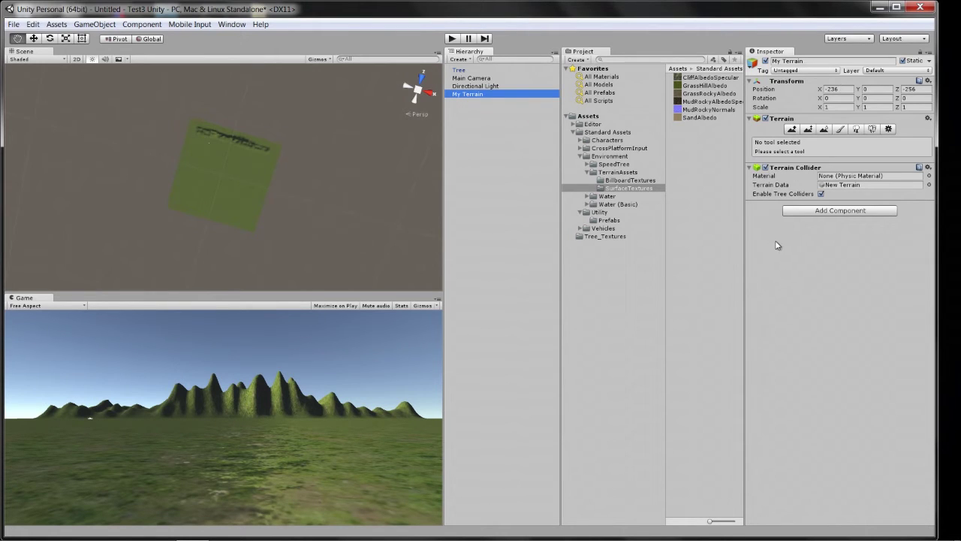
Open the terrain settings and review the base terrain, tree, wind and resolution options
left_click(889, 130)
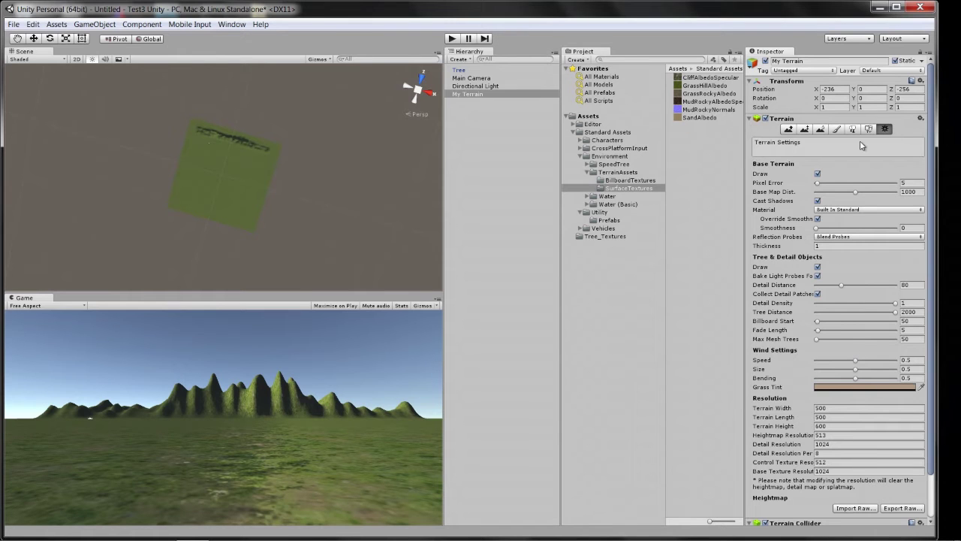
left_click_drag(933, 131, 934, 177)
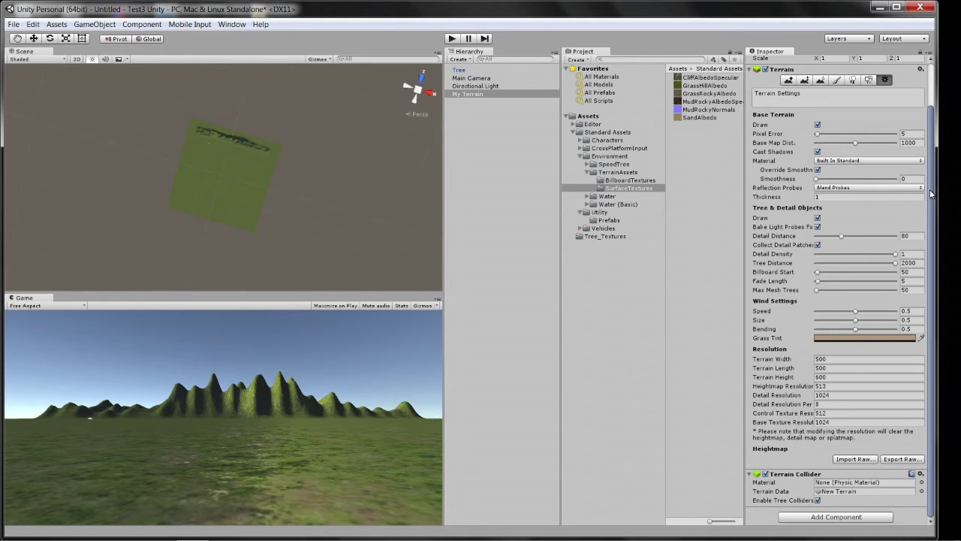
scroll(931, 194, "up", 3)
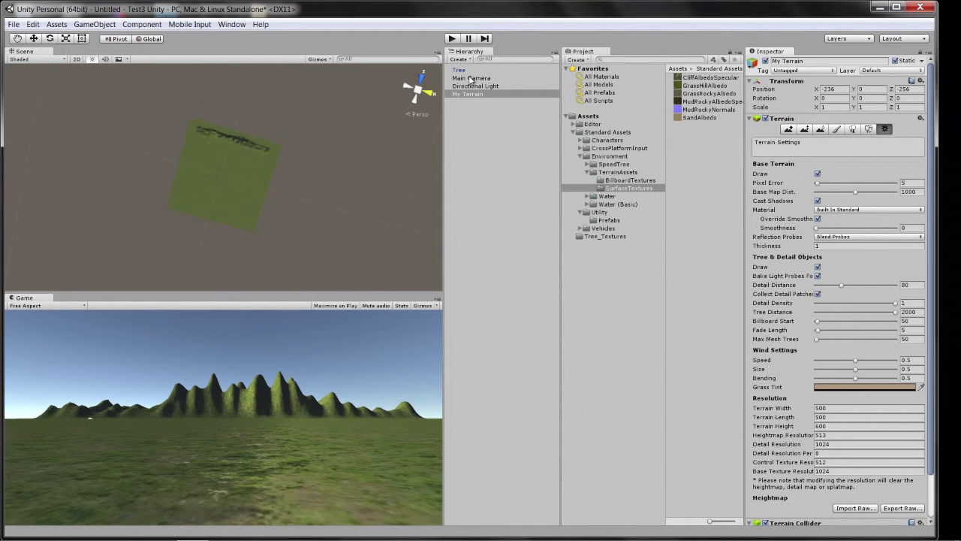
Switch the scene to the Back view and examine the mountain range up close
left_click(415, 102)
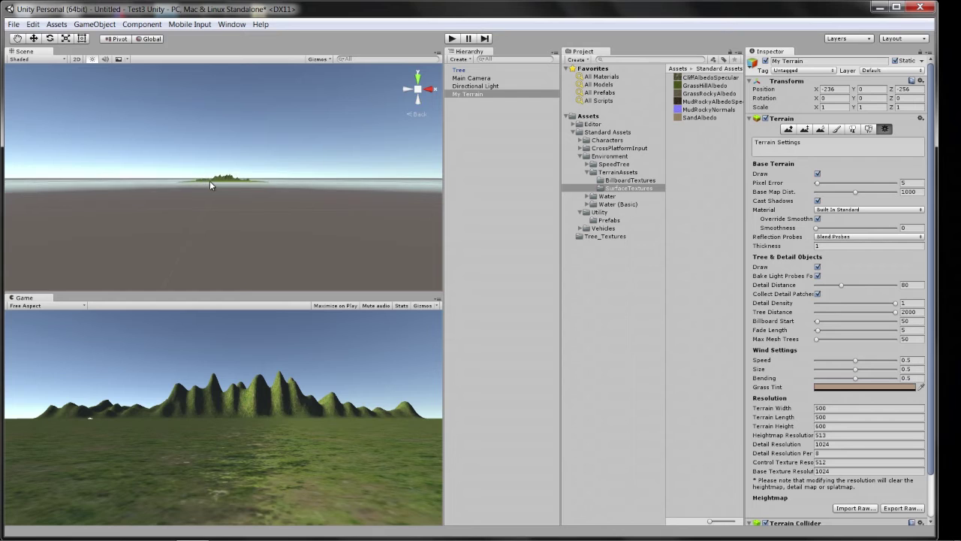
scroll(248, 154, "up", 2)
scroll(252, 150, "up", 5)
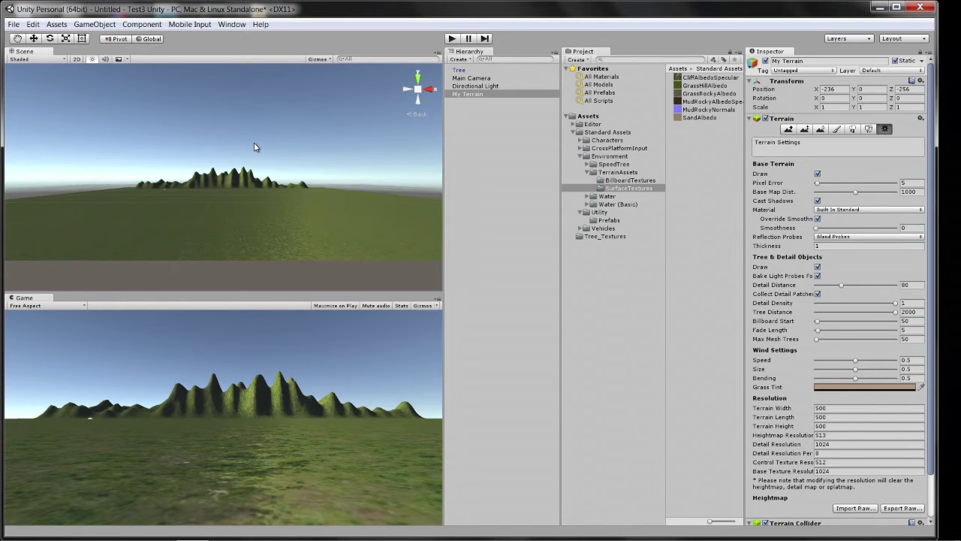
scroll(258, 143, "up", 4)
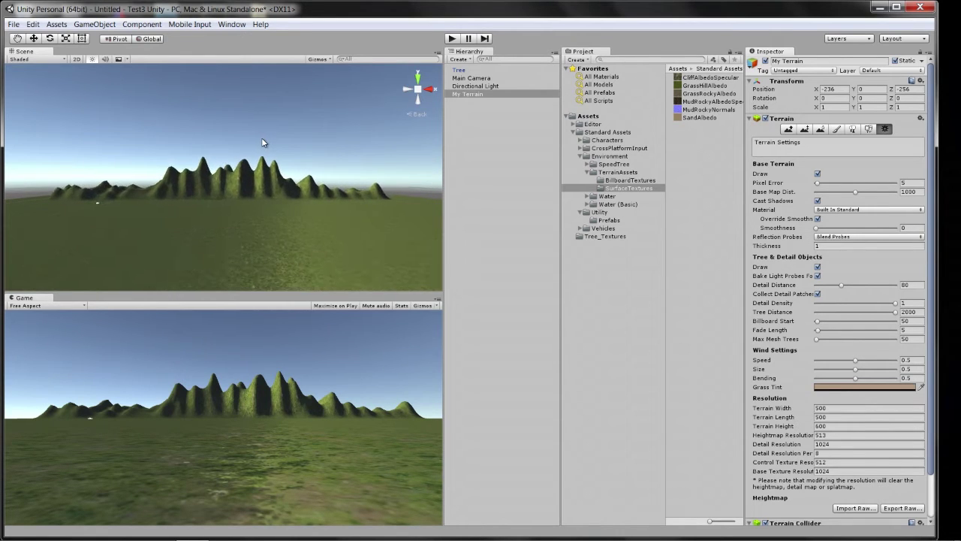
scroll(260, 139, "down", 3)
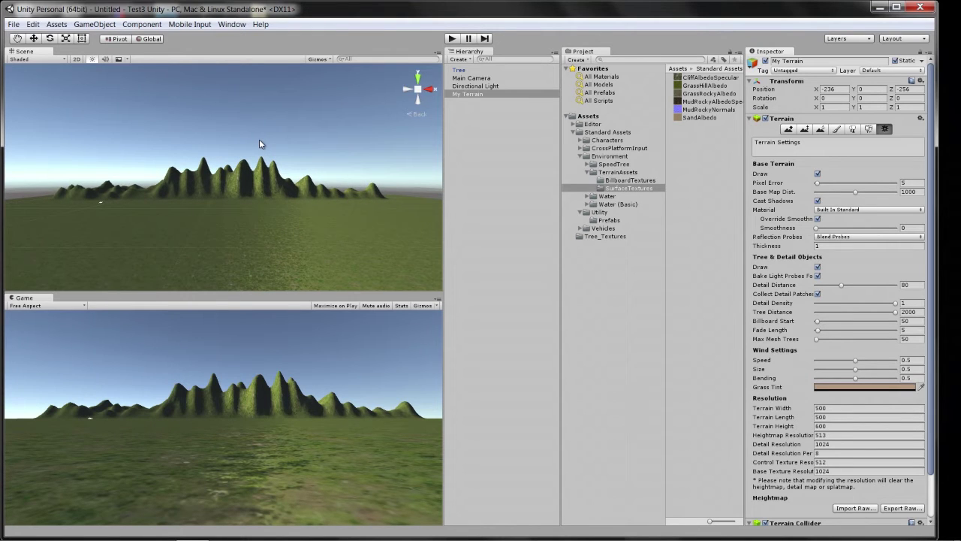
Raise the Length range of the tree's branch group slightly and make the tree static
left_click(456, 71)
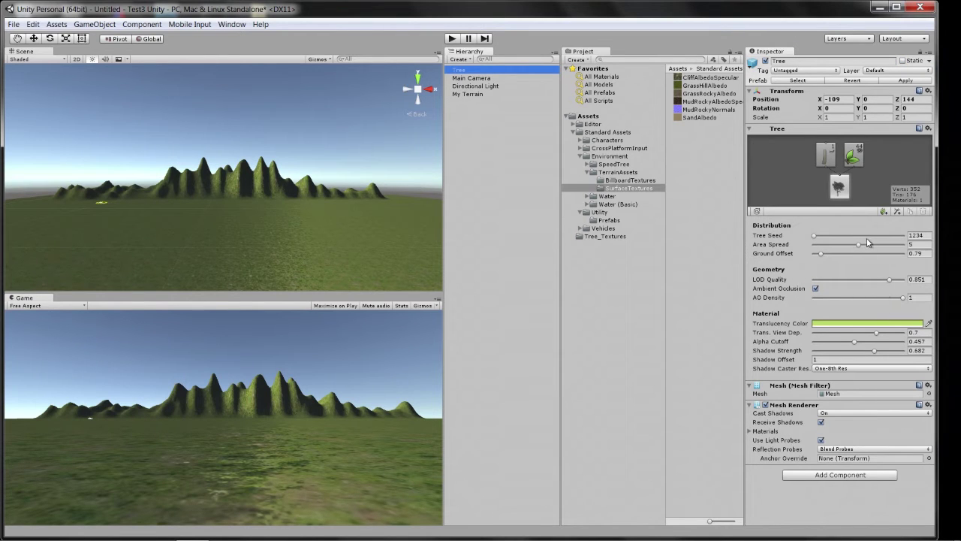
left_click(833, 157)
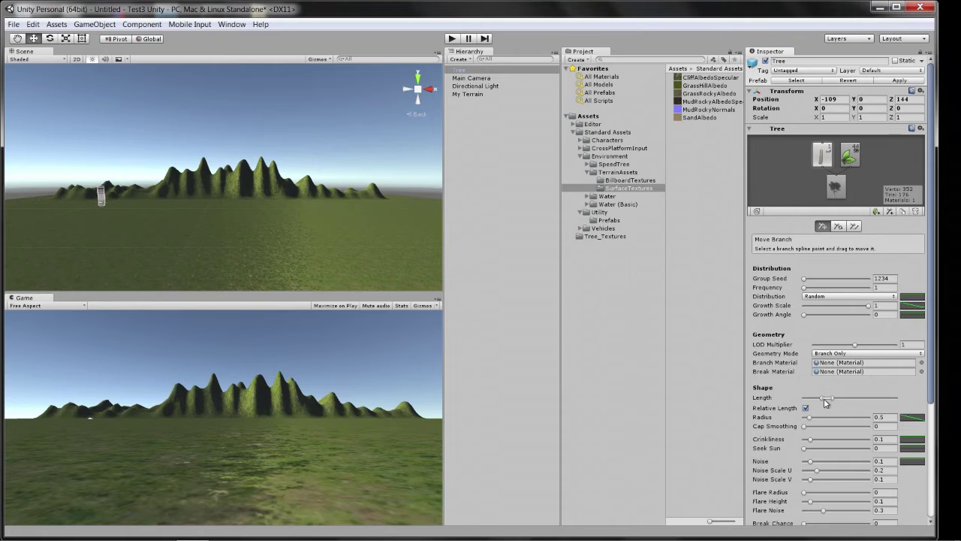
scroll(841, 400, "down", 2)
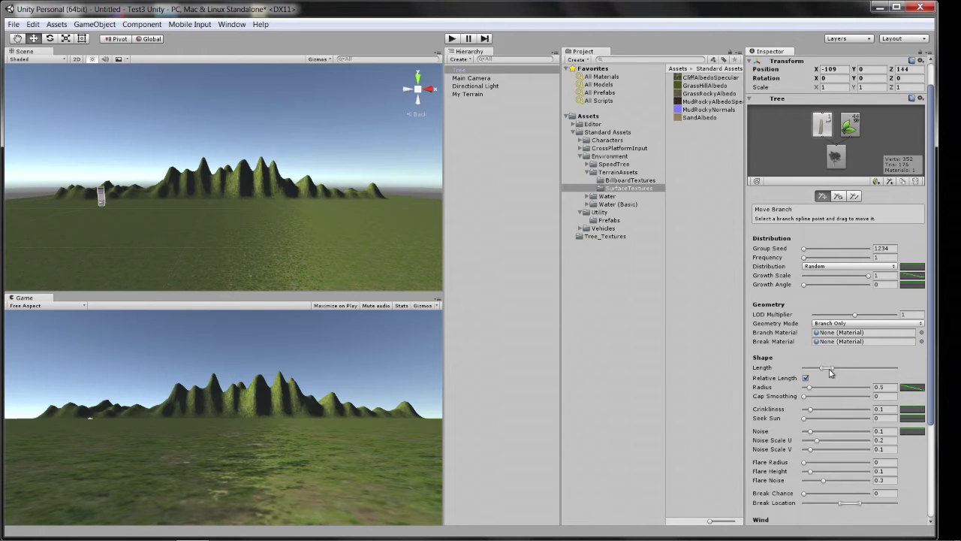
mouse_move(828, 368)
left_mouse_down()
mouse_move(842, 365)
mouse_move(828, 370)
left_mouse_up()
scroll(810, 465, "down", 3)
scroll(810, 459, "down", 3)
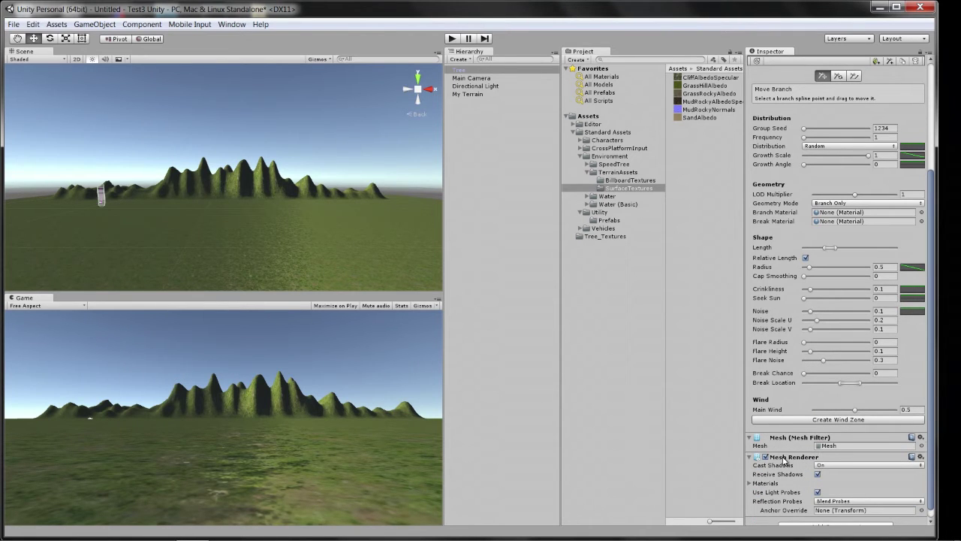
scroll(783, 459, "down", 1)
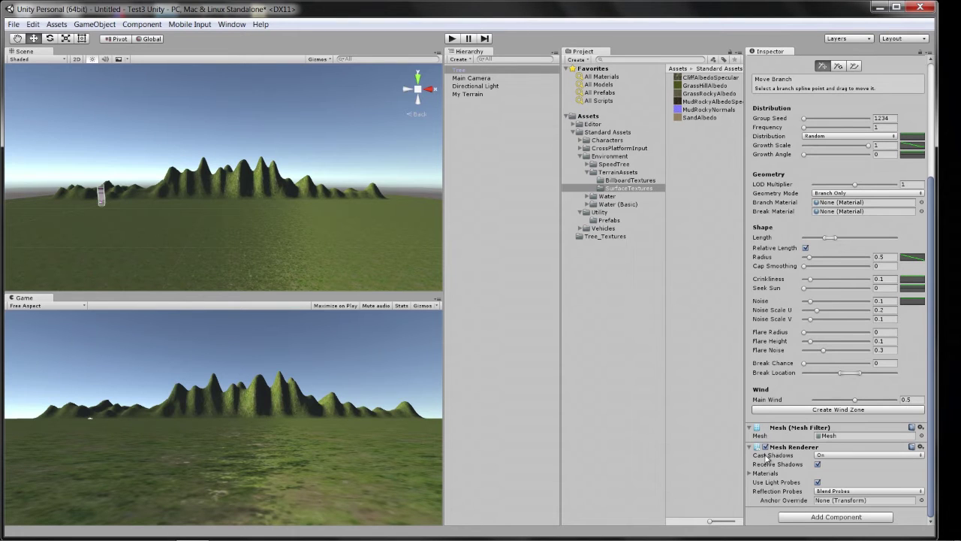
scroll(839, 334, "up", 8)
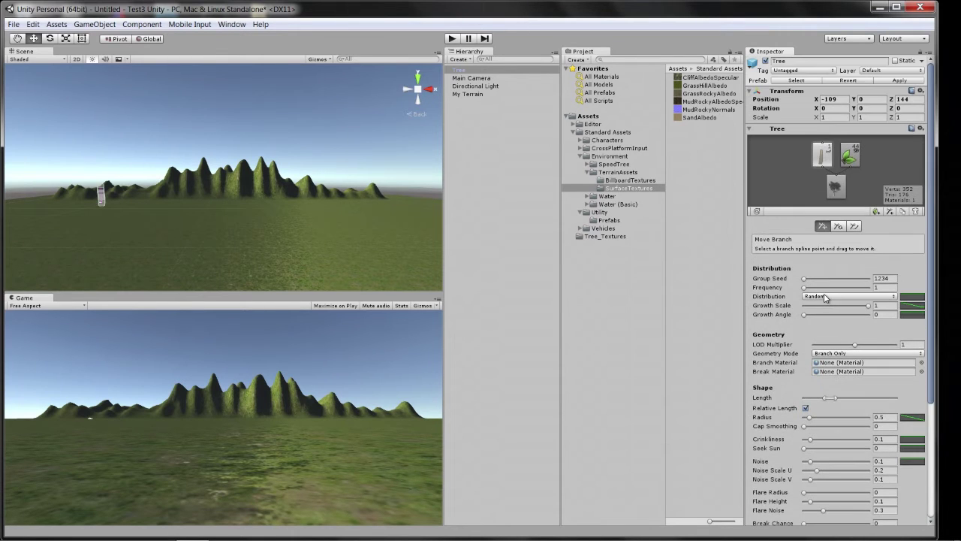
left_click(896, 62)
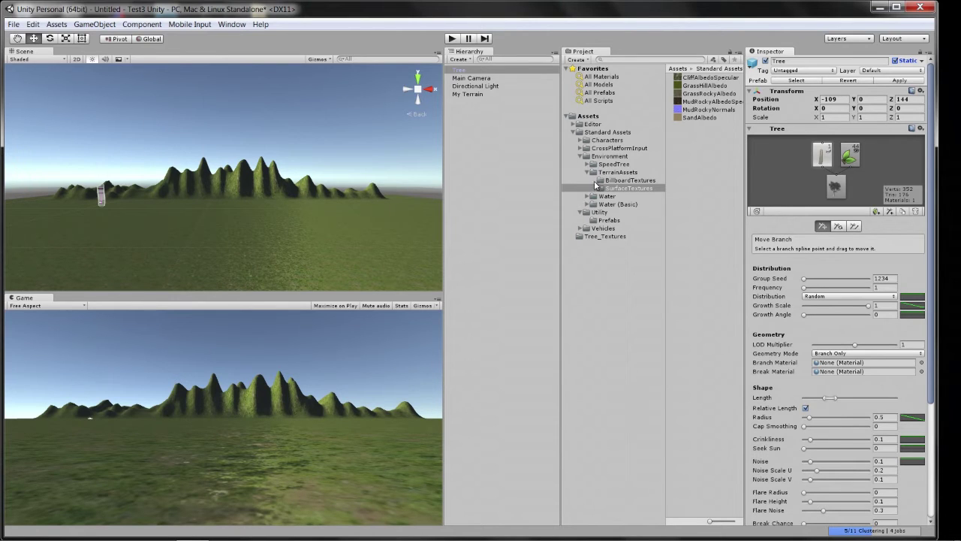
Collapse the Environment assets folder, enable Maximize on Play, and test-run the scene before stopping it
left_click(580, 156)
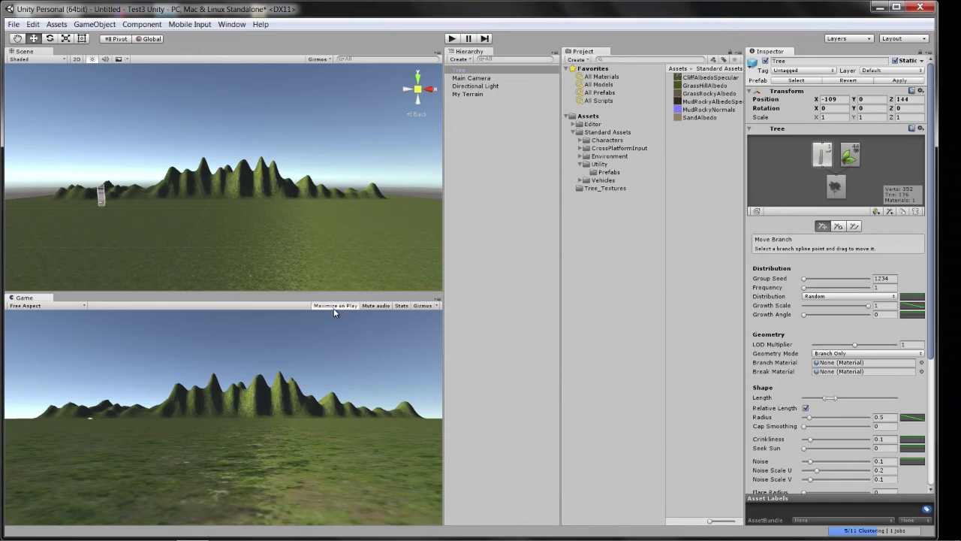
left_click(451, 39)
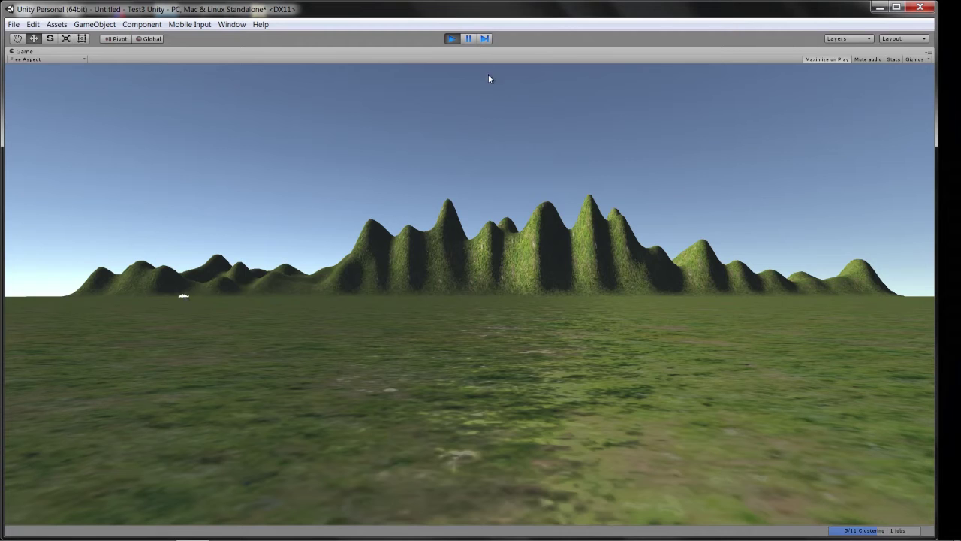
left_click(451, 38)
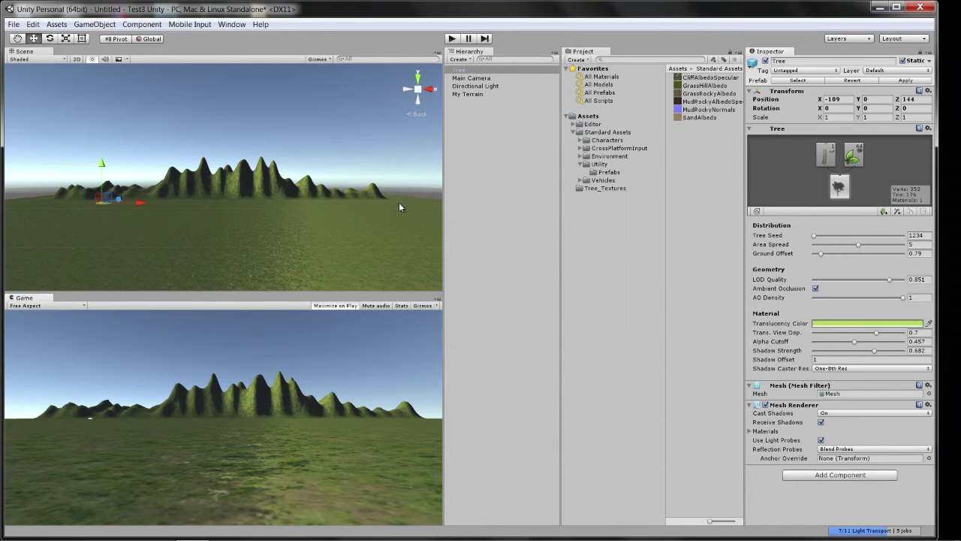
Add the RigidBodyFPSController prefab from the FirstPersonCharacter Prefabs folder to the scene
scroll(286, 242, "up", 2)
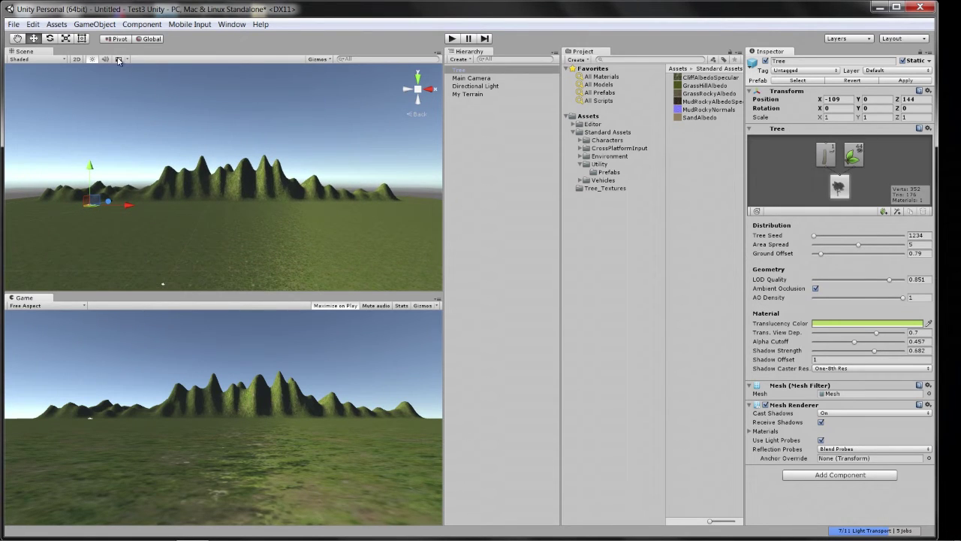
left_click(18, 38)
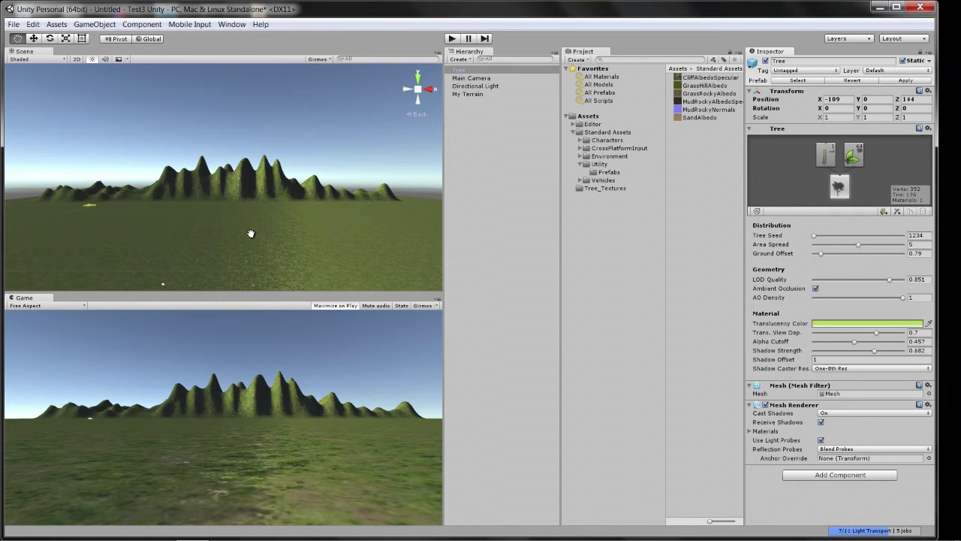
left_click_drag(240, 236, 283, 210)
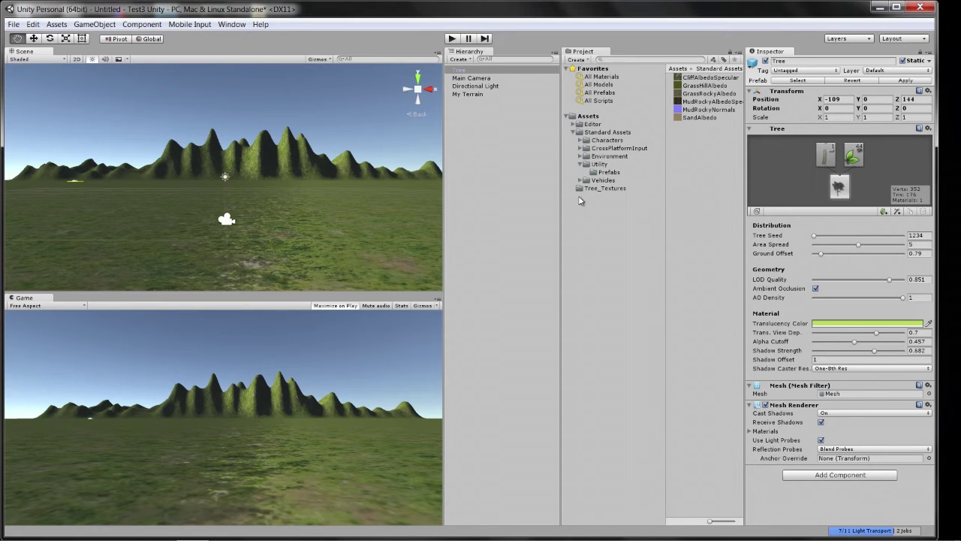
left_click(580, 139)
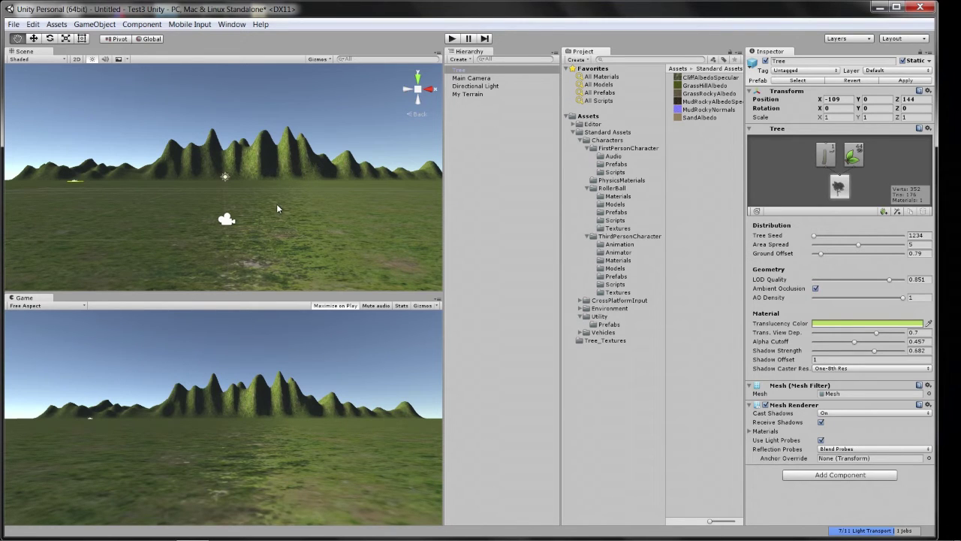
left_click(613, 163)
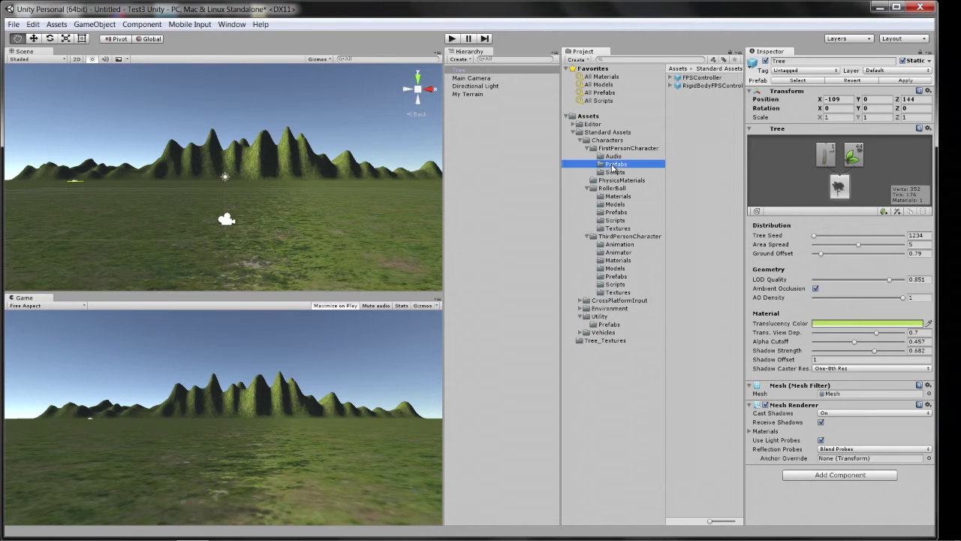
left_click(719, 87)
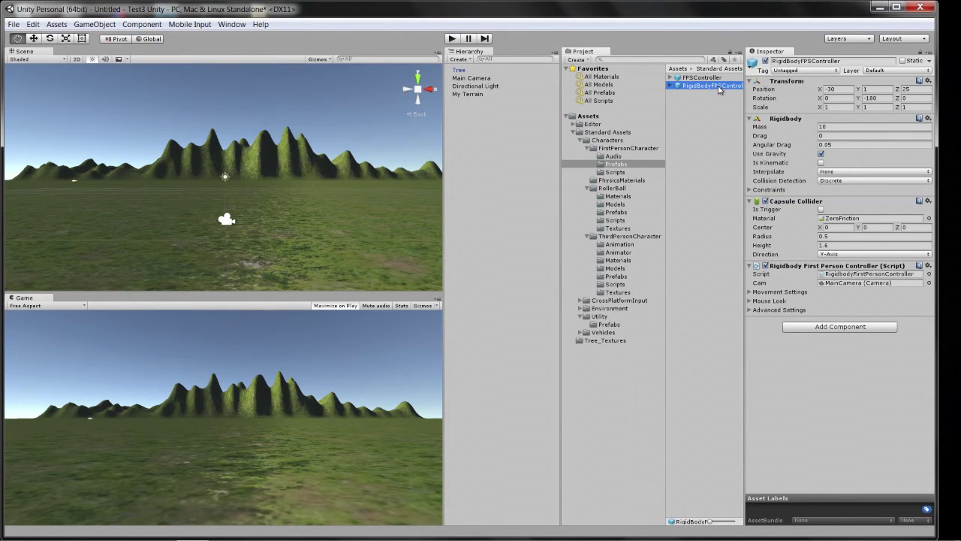
left_click(673, 86)
left_click(711, 87)
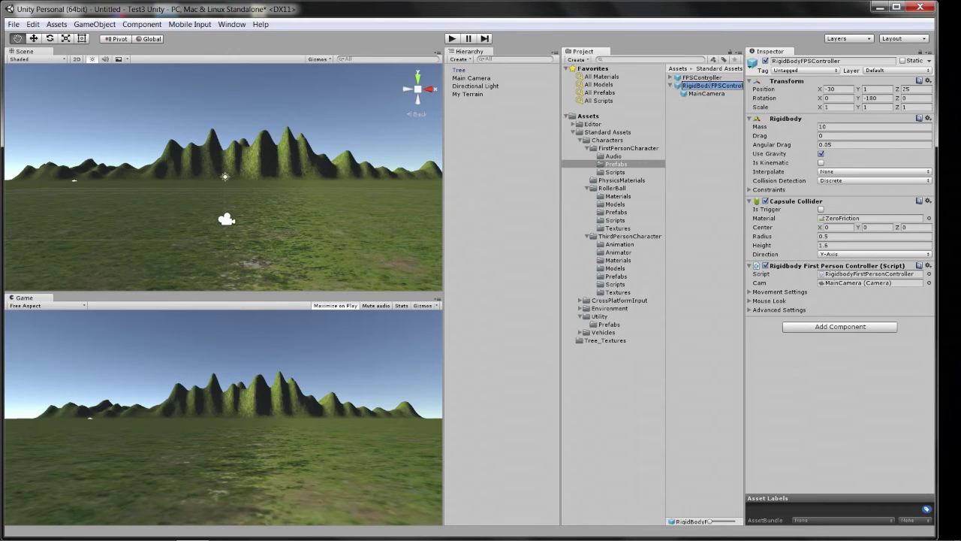
left_click(679, 89)
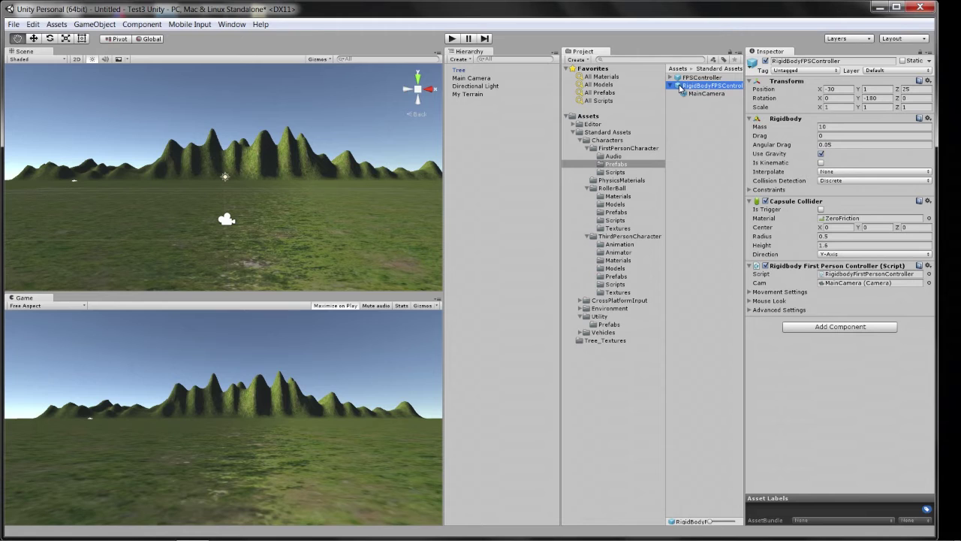
left_click_drag(680, 88, 472, 119)
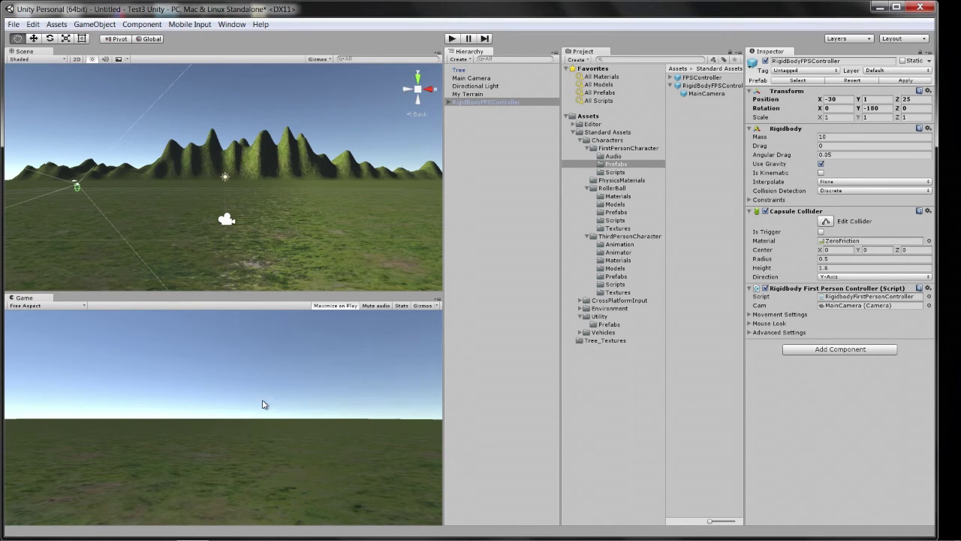
Delete the Main Camera object from the scene
left_click(468, 78)
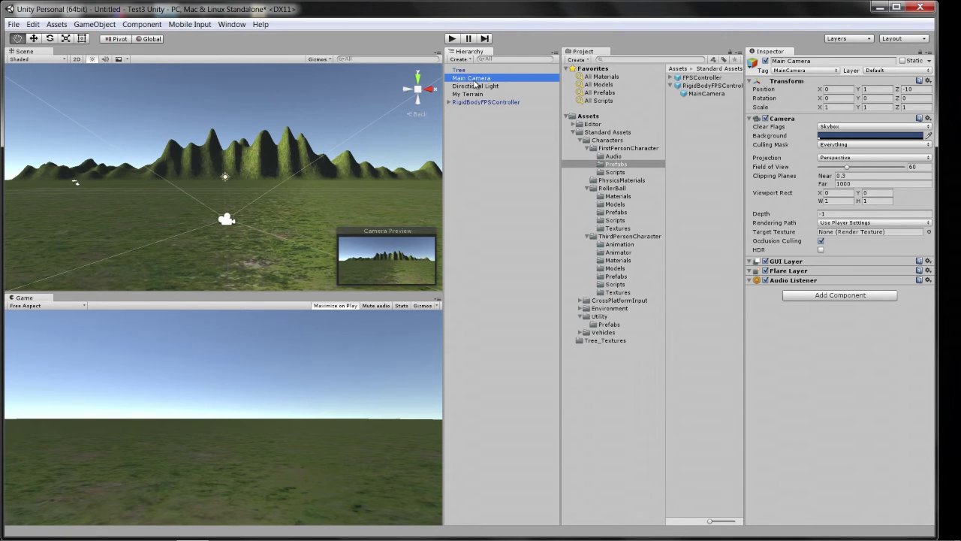
right_click(478, 79)
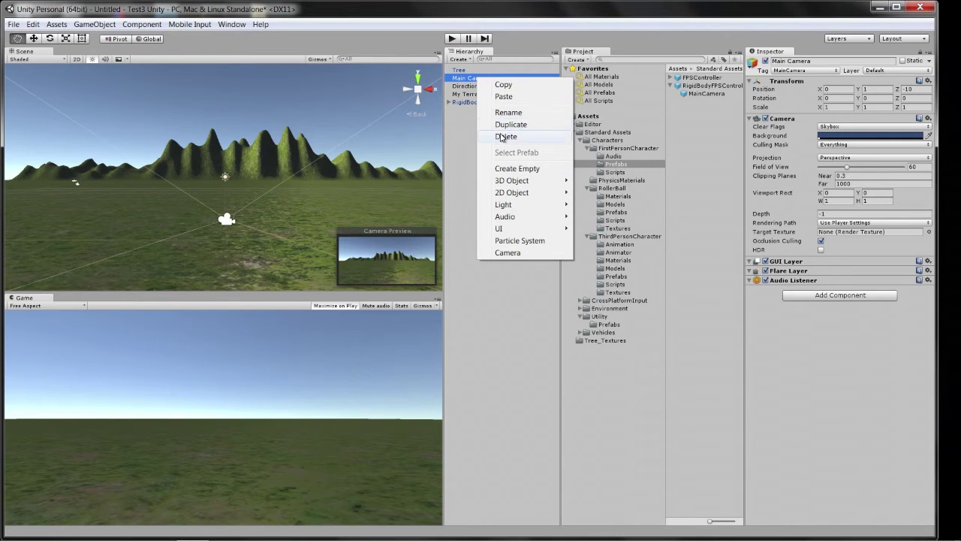
left_click(505, 136)
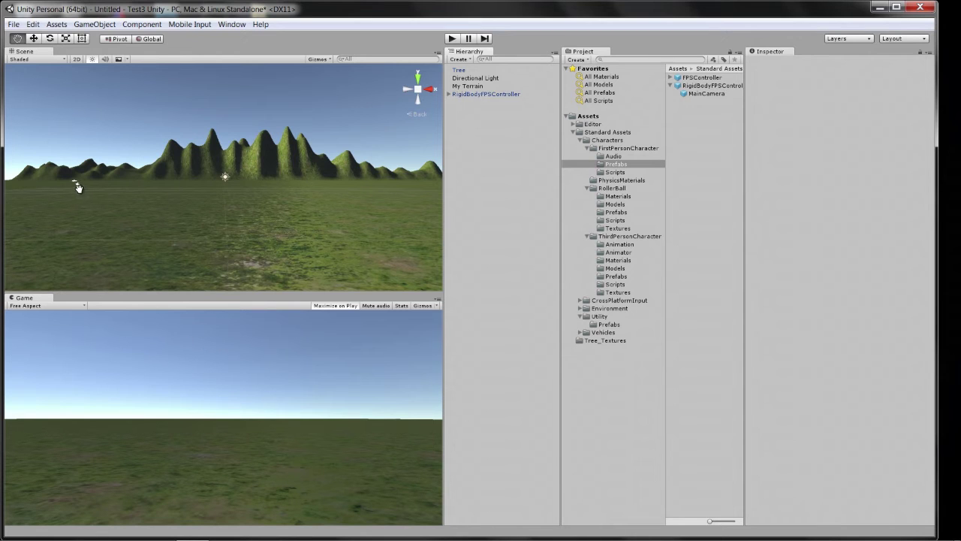
Focus the scene on the RigidBodyFPSController and, in the Top view, move it to about X 4.3, Z 0.2
left_click(478, 96)
double_click(479, 97)
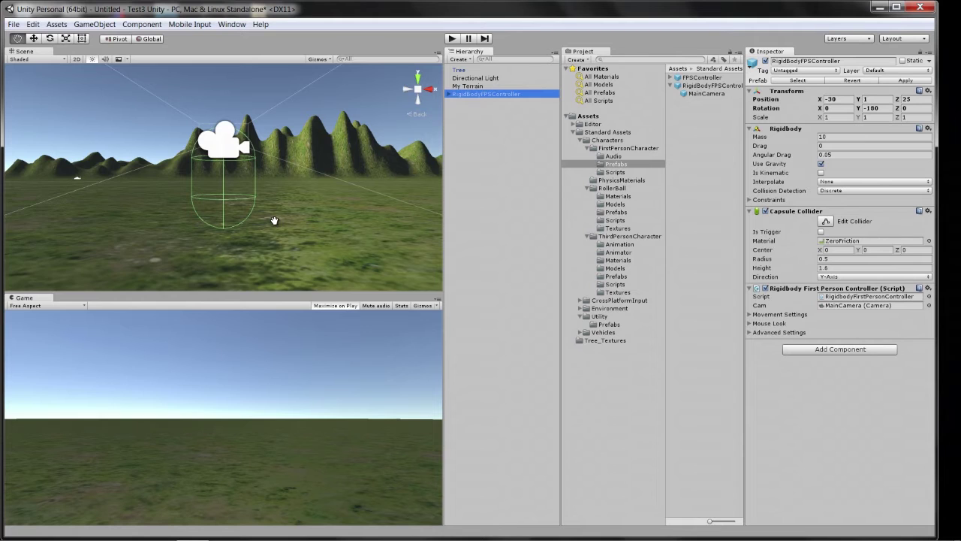
scroll(275, 213, "up", 2)
scroll(275, 214, "down", 5)
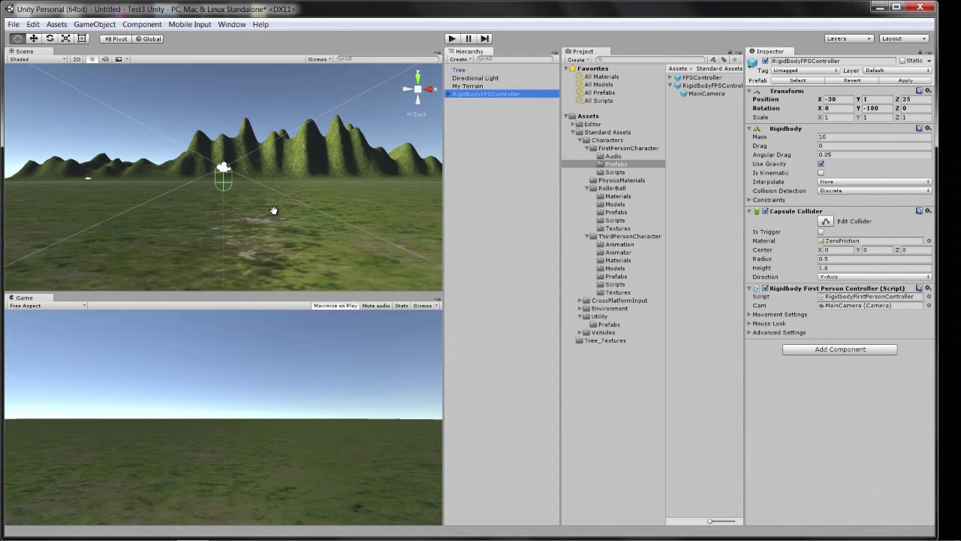
scroll(273, 211, "down", 1)
scroll(260, 213, "down", 2)
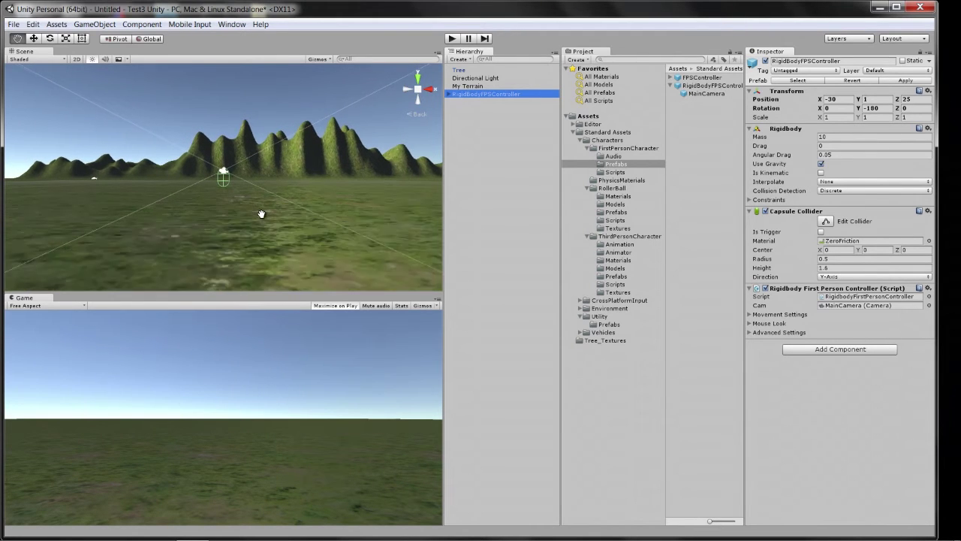
scroll(260, 212, "down", 2)
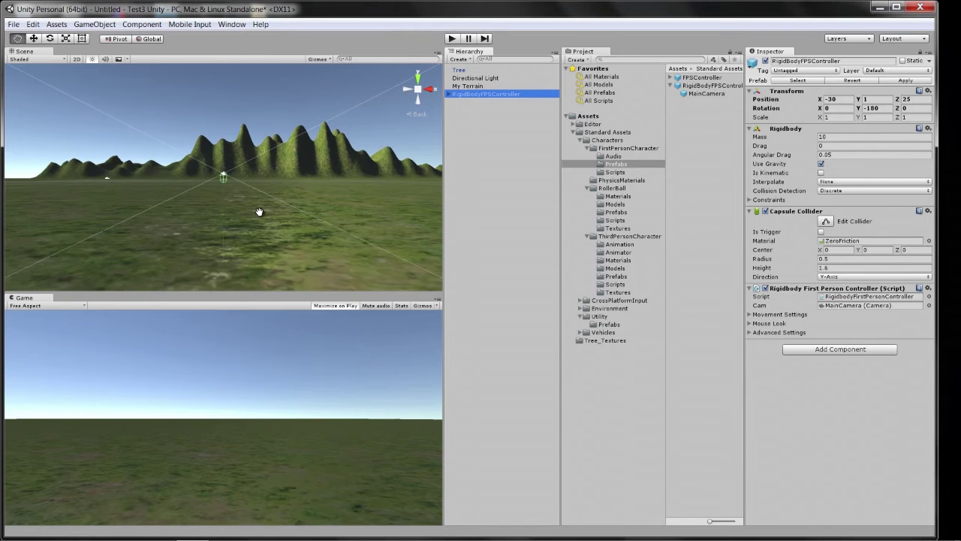
scroll(260, 212, "down", 1)
left_click(418, 78)
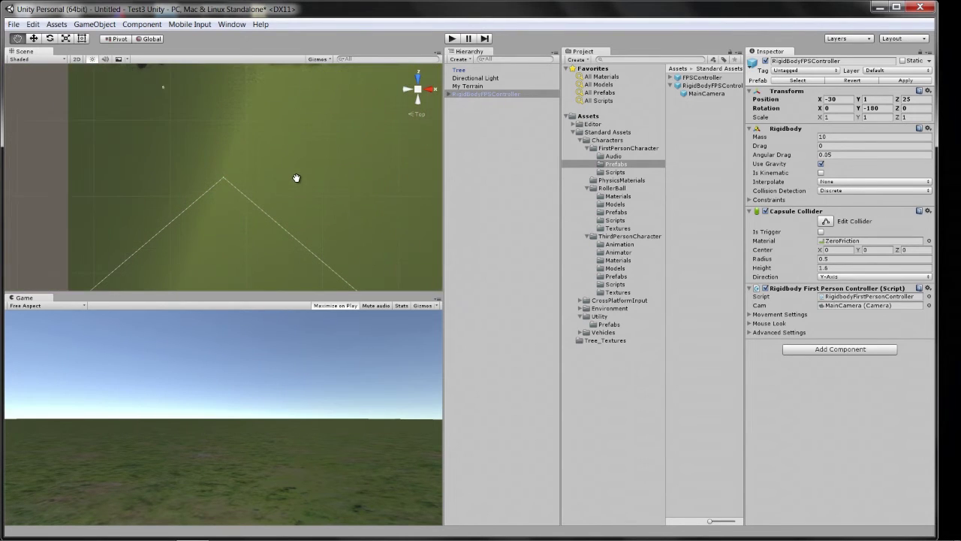
left_click(33, 38)
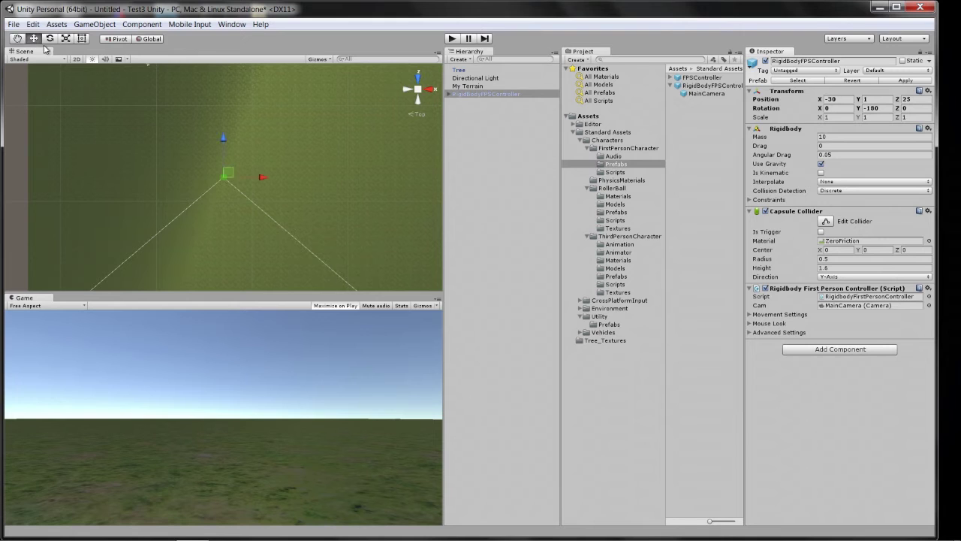
left_click_drag(249, 178, 286, 199)
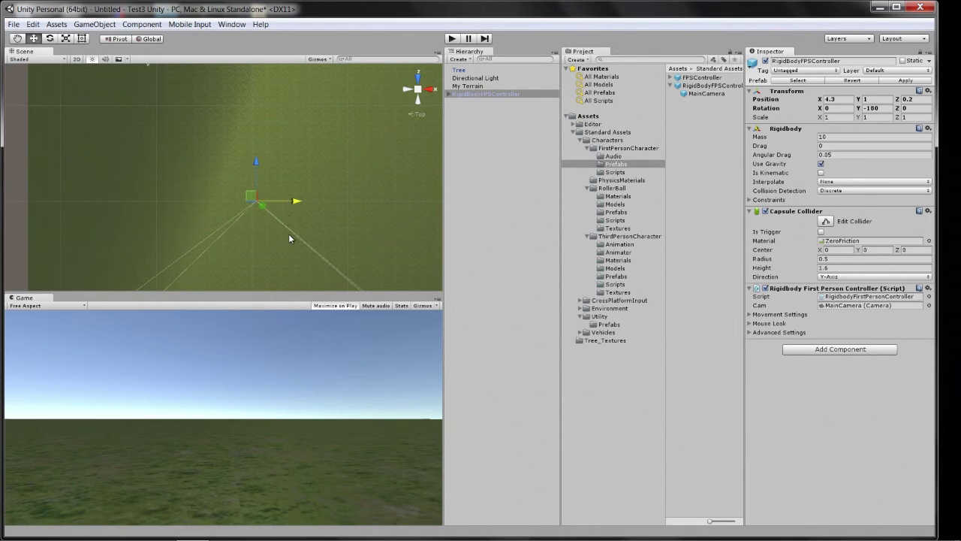
Set the RigidBodyFPSController's Y rotation to 0 so that it faces the mountains
left_click(50, 39)
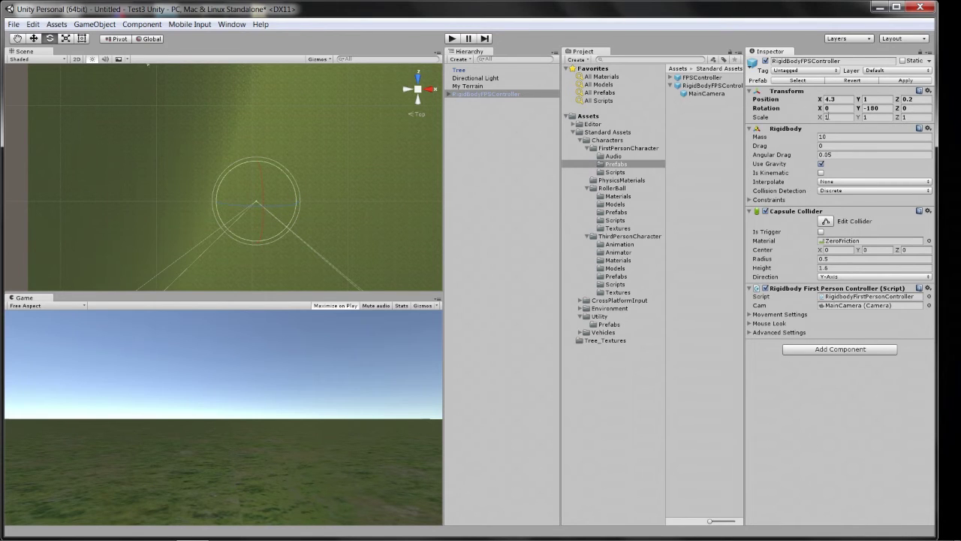
left_click(882, 108)
type("0")
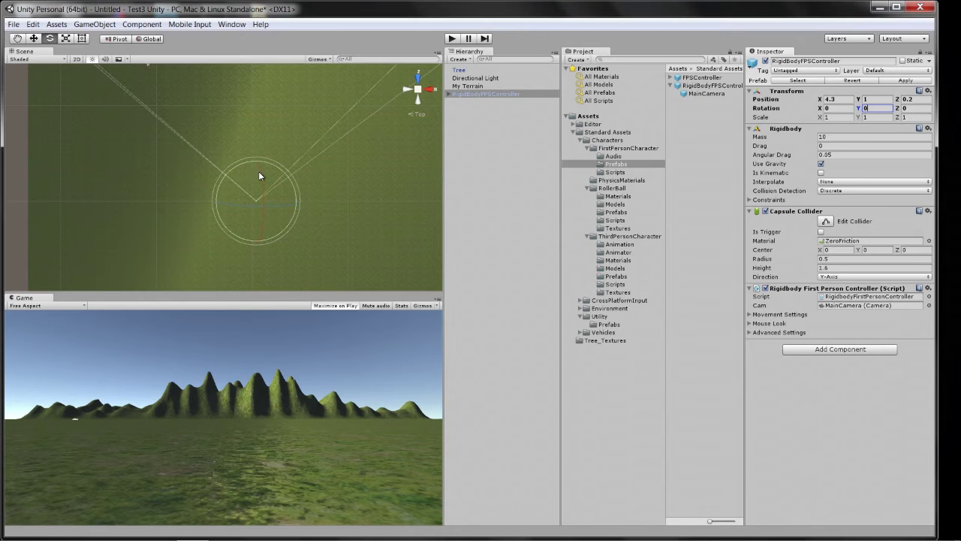
Move the RigidBodyFPSController along its Z axis toward the mountains, to about Z 99
scroll(249, 170, "up", 3)
scroll(249, 169, "down", 7)
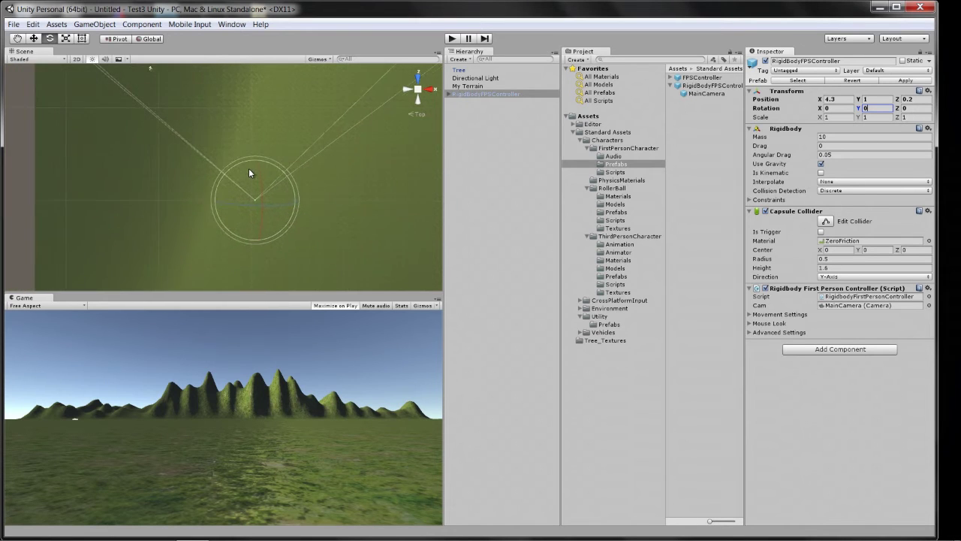
scroll(248, 169, "down", 4)
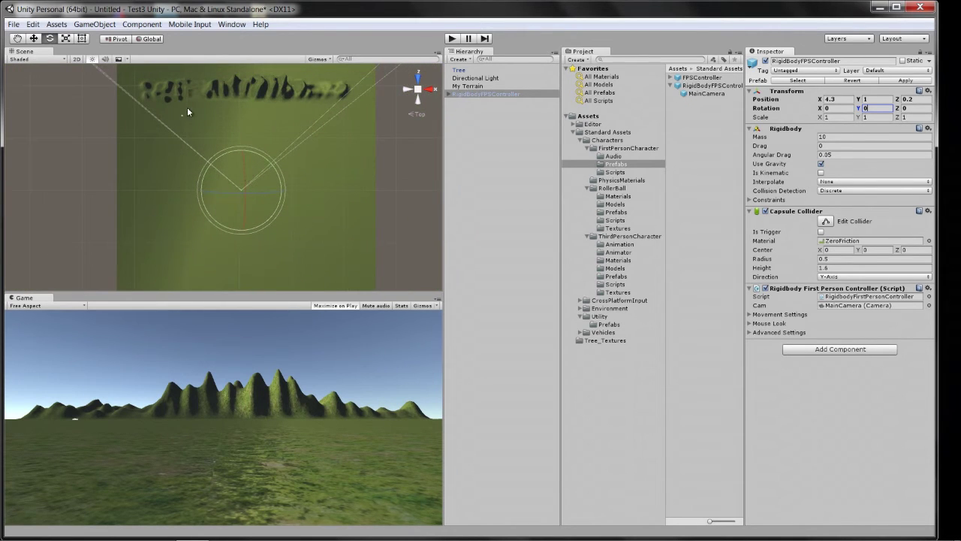
left_click(34, 40)
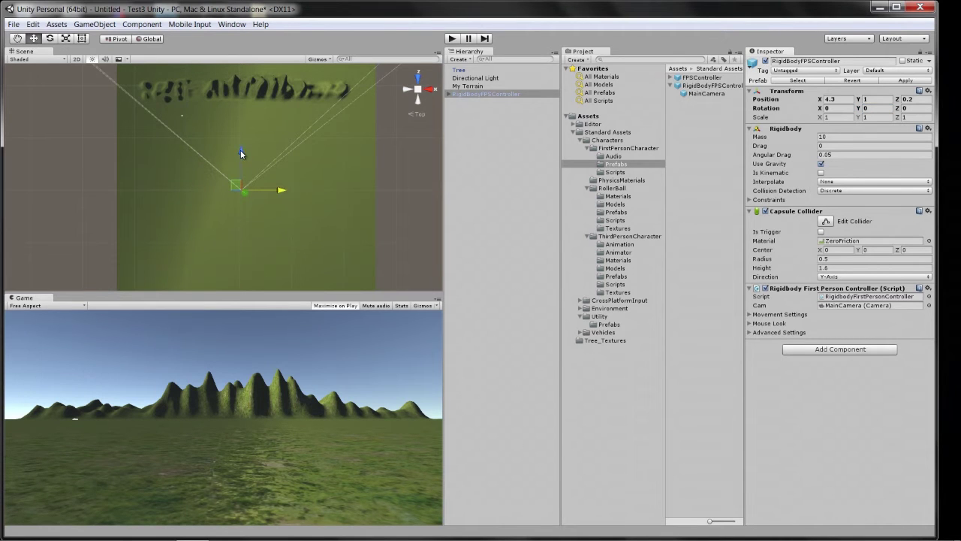
left_click_drag(240, 154, 237, 99)
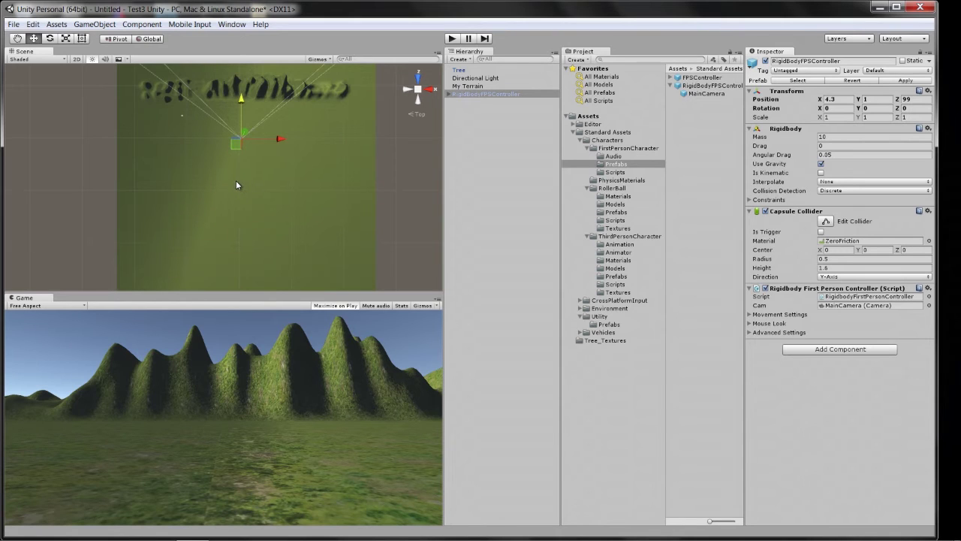
Save the scene in the Assets folder as test3MainScene001 and save the project
left_click(14, 24)
left_click(42, 68)
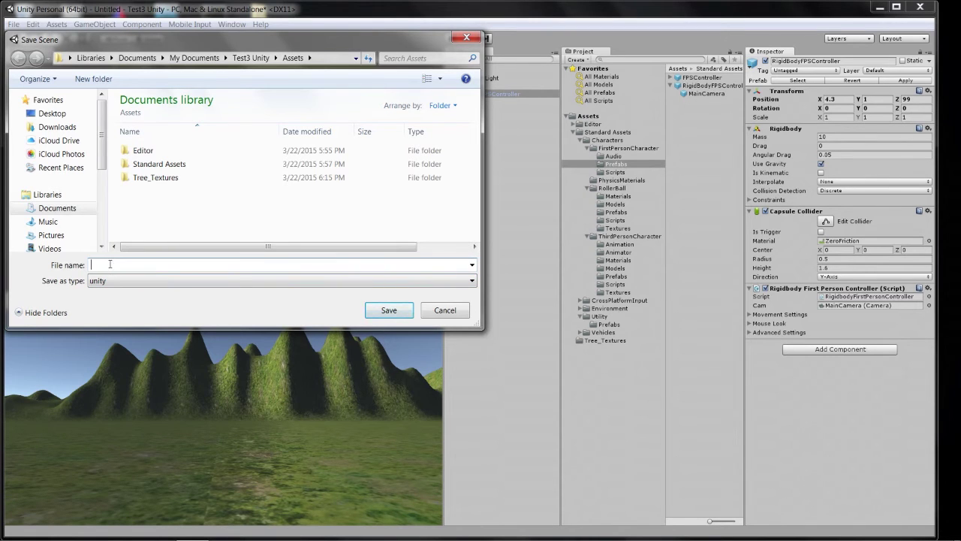
type("test3s")
key("BackSpace")
type("MainSe")
key("BackSpace")
type("cene001")
left_click(390, 310)
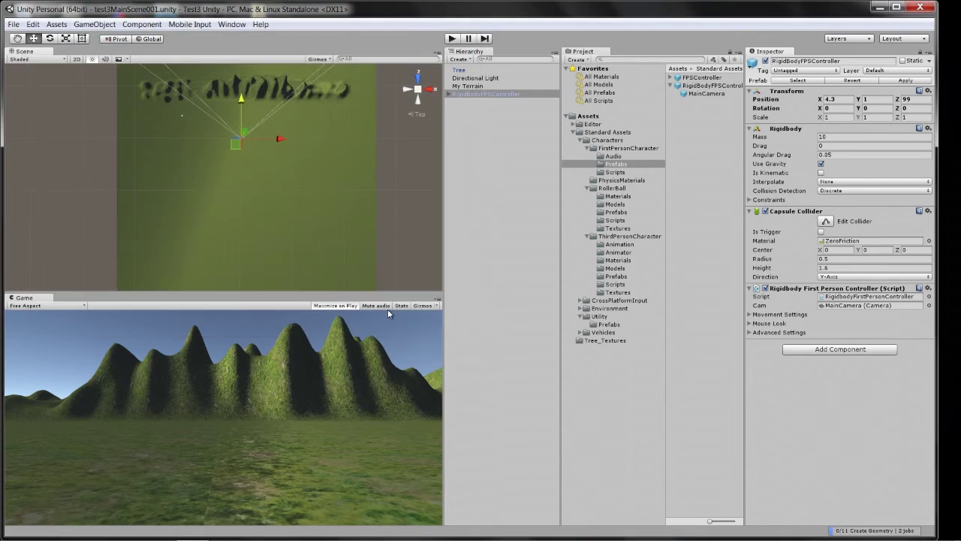
left_click(15, 23)
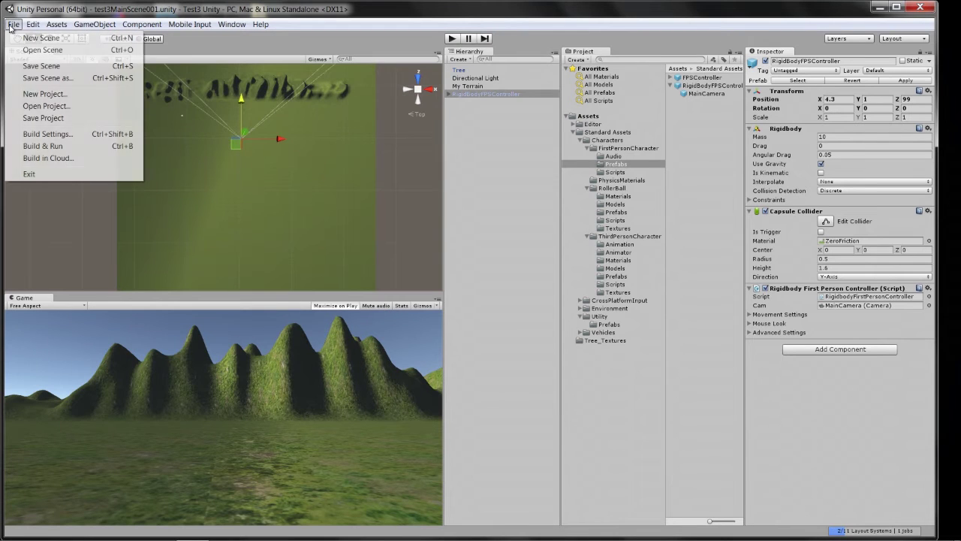
left_click(48, 118)
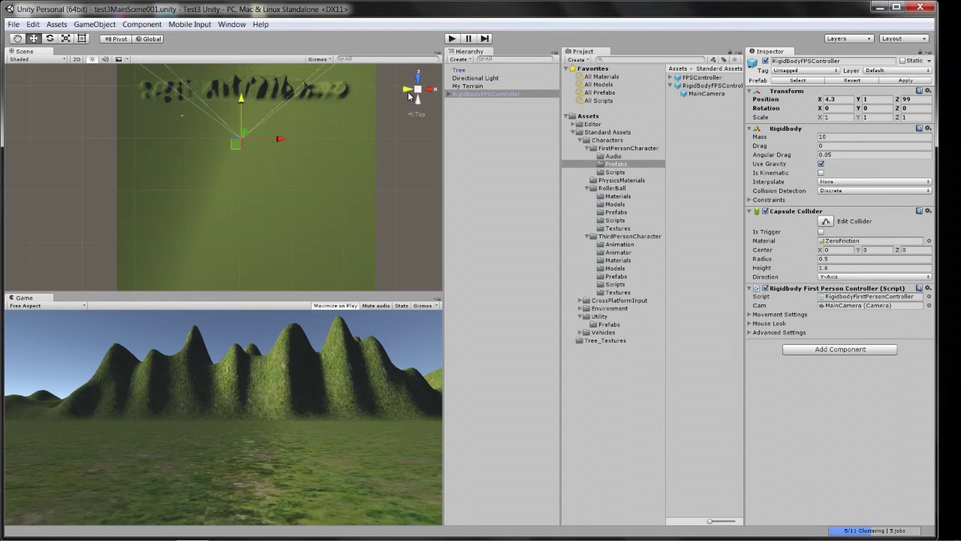
Test-run the scene, walk the first-person controller around the terrain toward the tree and the mountains, and stop the run
left_click(451, 38)
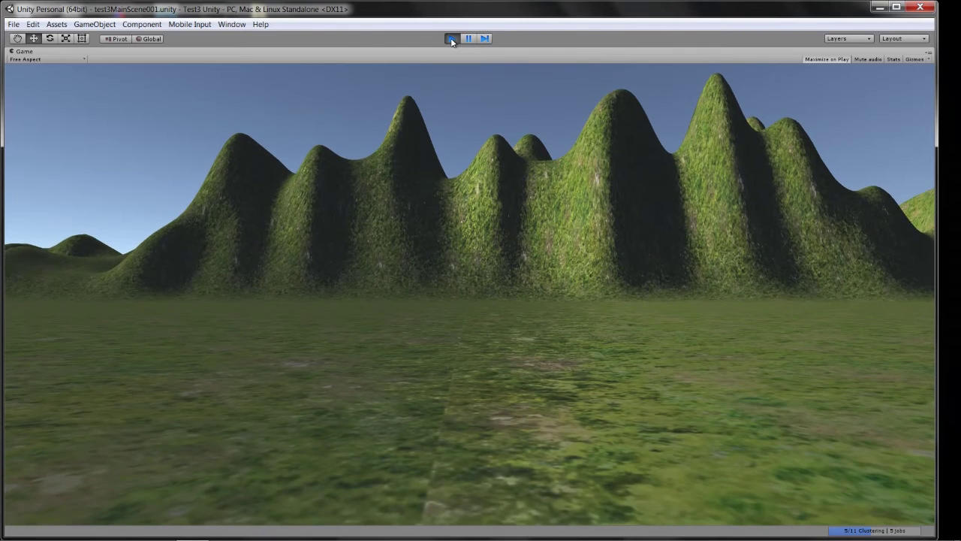
key("w")
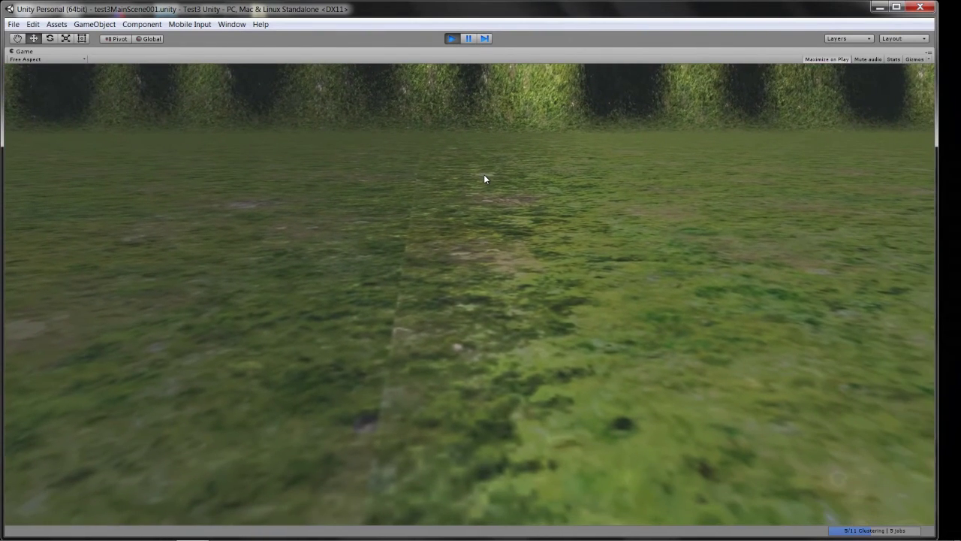
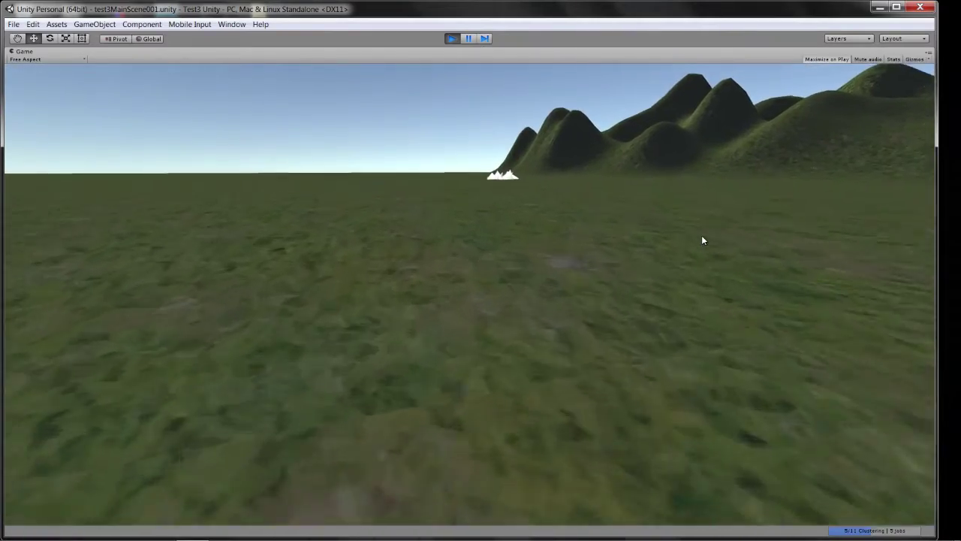
key("w")
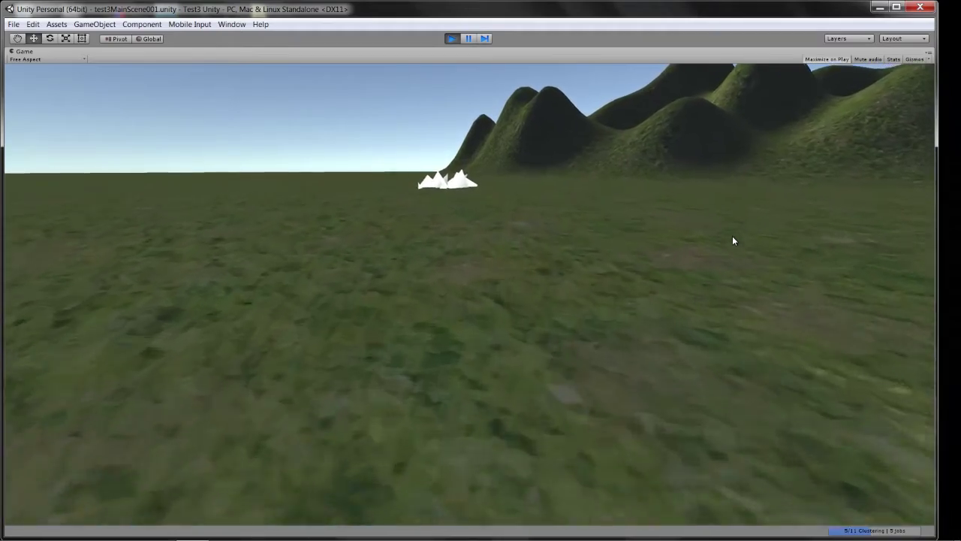
key("w")
key("w")
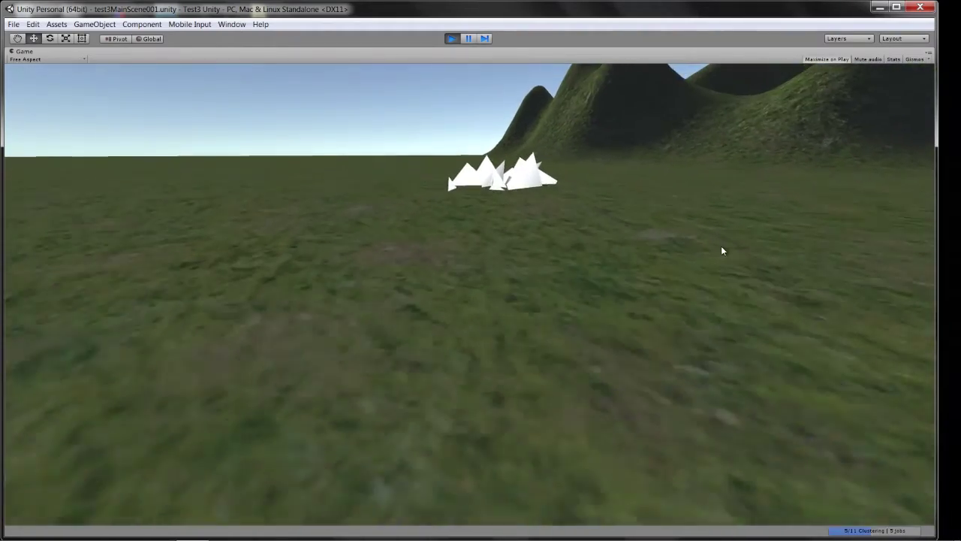
key("w")
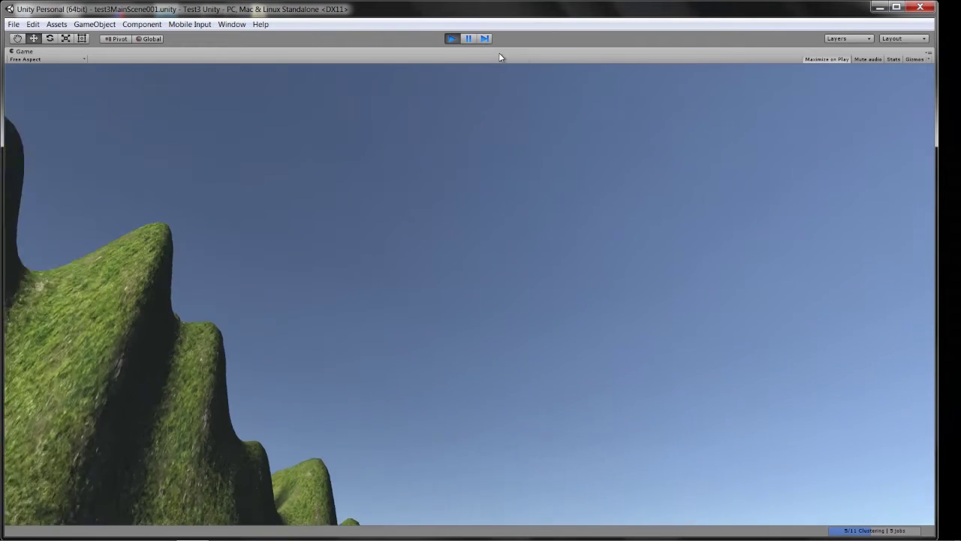
left_click(449, 42)
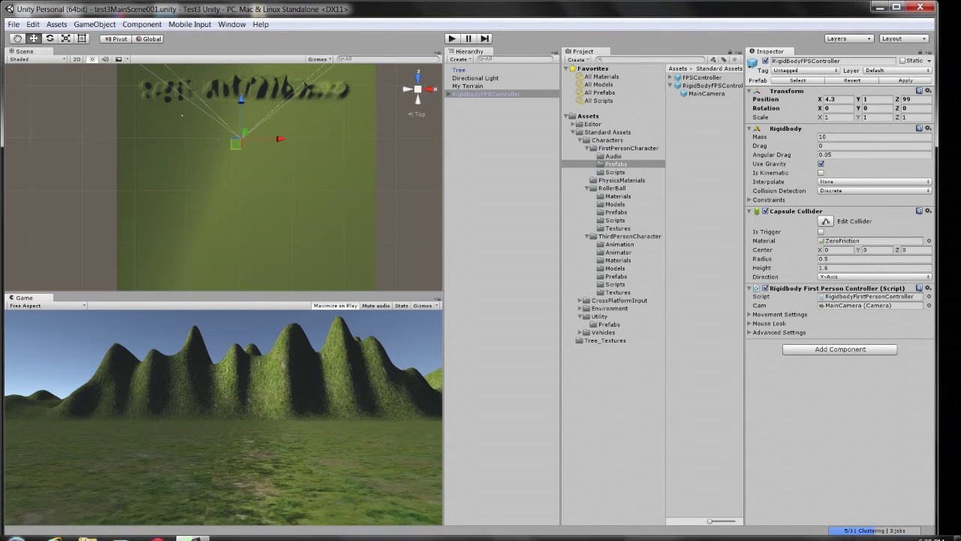
Find the AIThirdPersonController prefab in the ThirdPersonCharacter Prefabs folder and preview its model from several angles
mouse_move(398, 537)
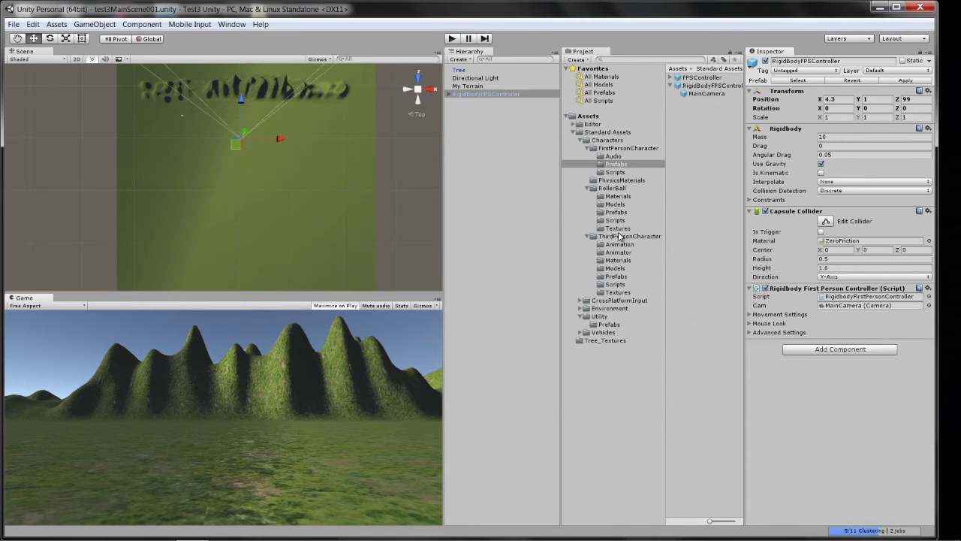
left_click(615, 259)
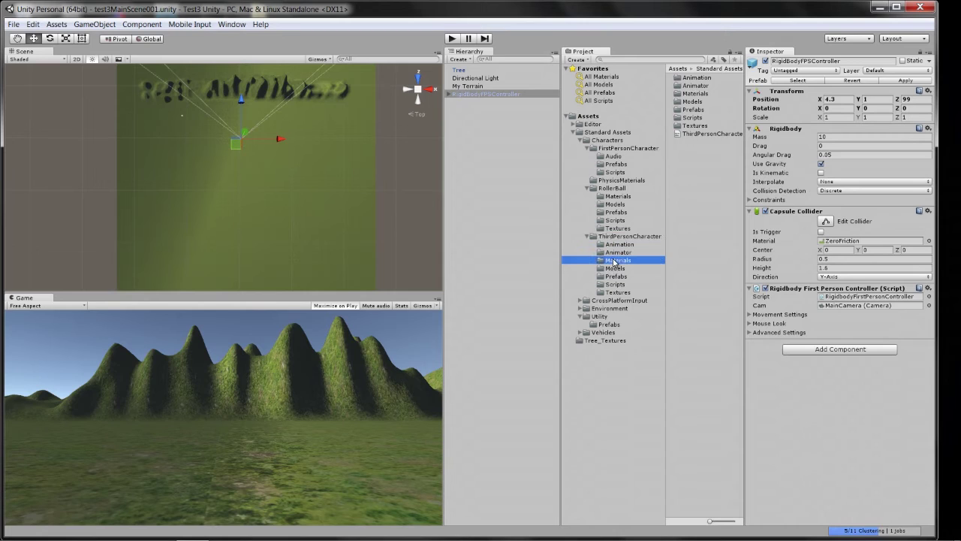
left_click(616, 268)
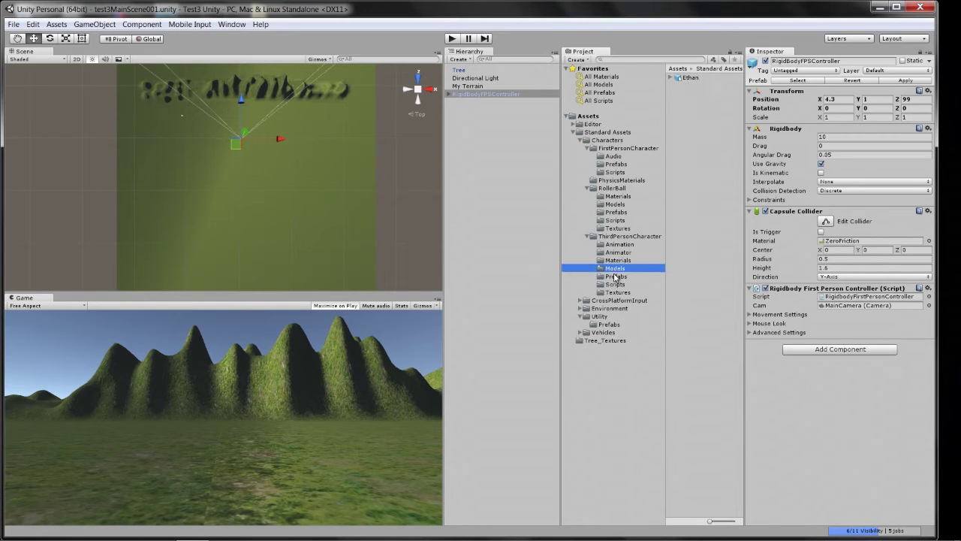
left_click(616, 277)
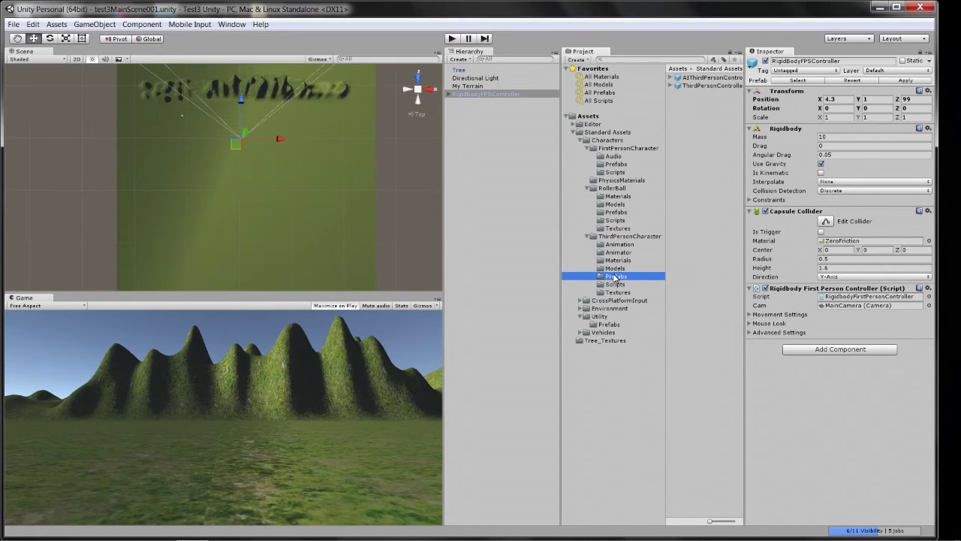
left_click(706, 79)
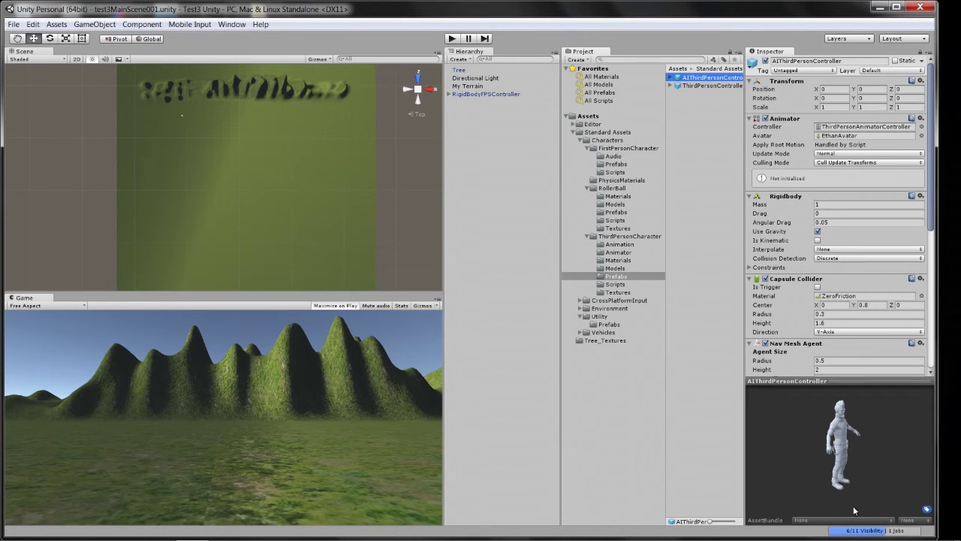
left_click_drag(863, 472, 865, 418)
mouse_move(829, 451)
left_mouse_down()
mouse_move(885, 450)
mouse_move(890, 427)
mouse_move(840, 436)
left_mouse_up()
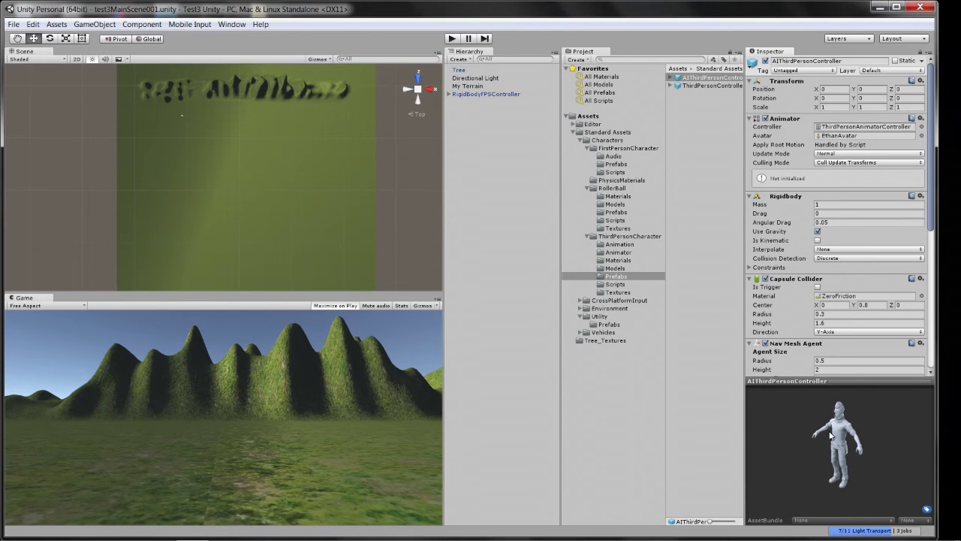
Place the AIThirdPersonController prefab on the terrain in front of the first-person camera, at about X 0.58, Z 108.5
left_click(722, 79)
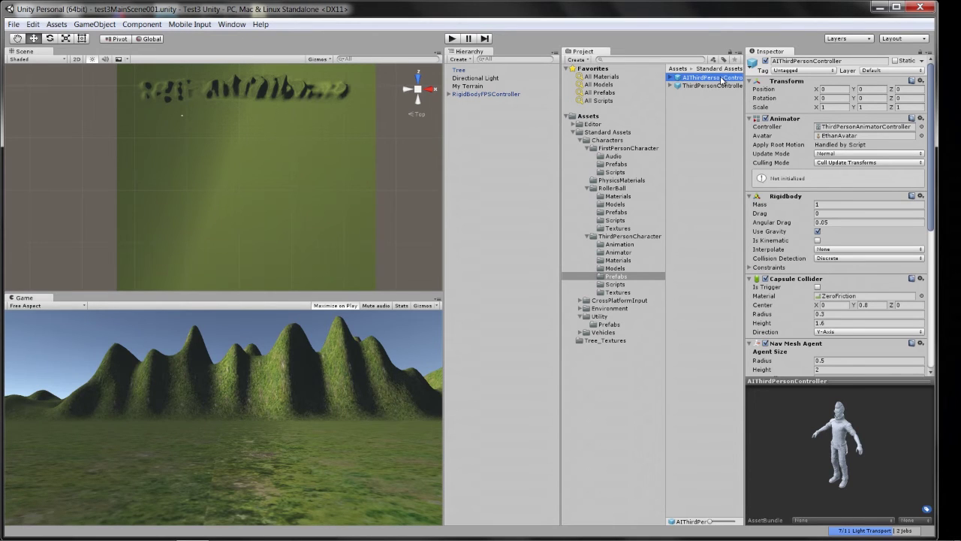
left_click_drag(722, 79, 264, 159)
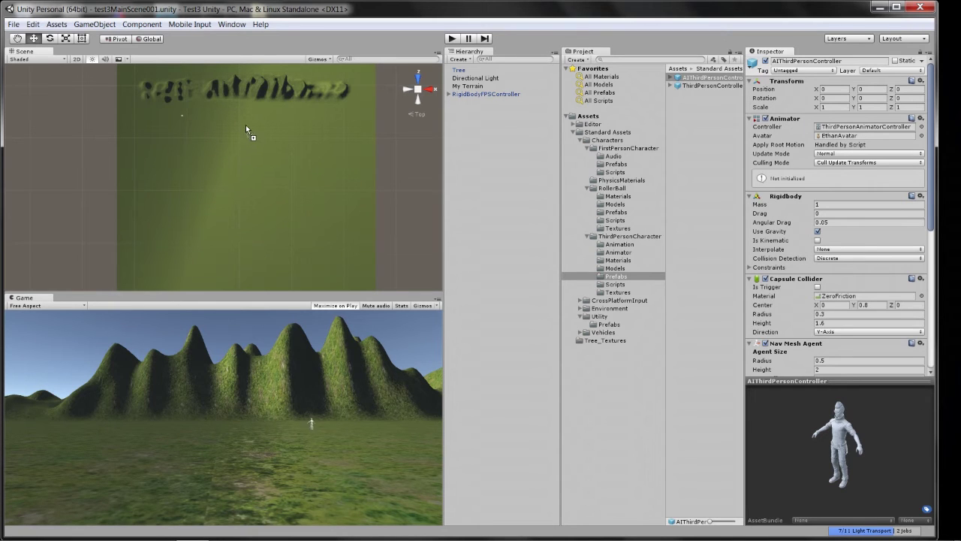
left_click_drag(238, 128, 241, 138)
left_click_drag(241, 138, 239, 136)
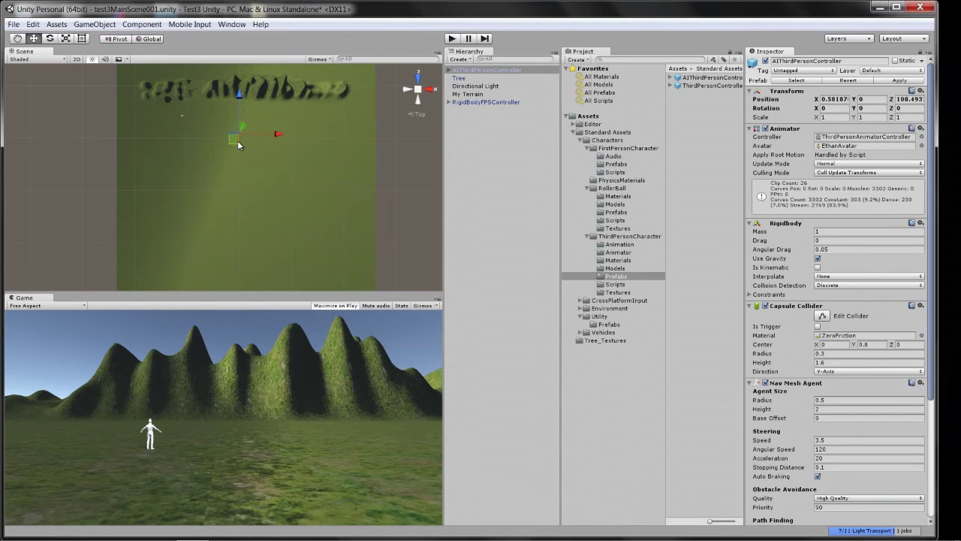
Focus on the AIThirdPersonController and move it along its Z axis toward the first-person camera, to about Z 105.7
scroll(257, 175, "up", 3)
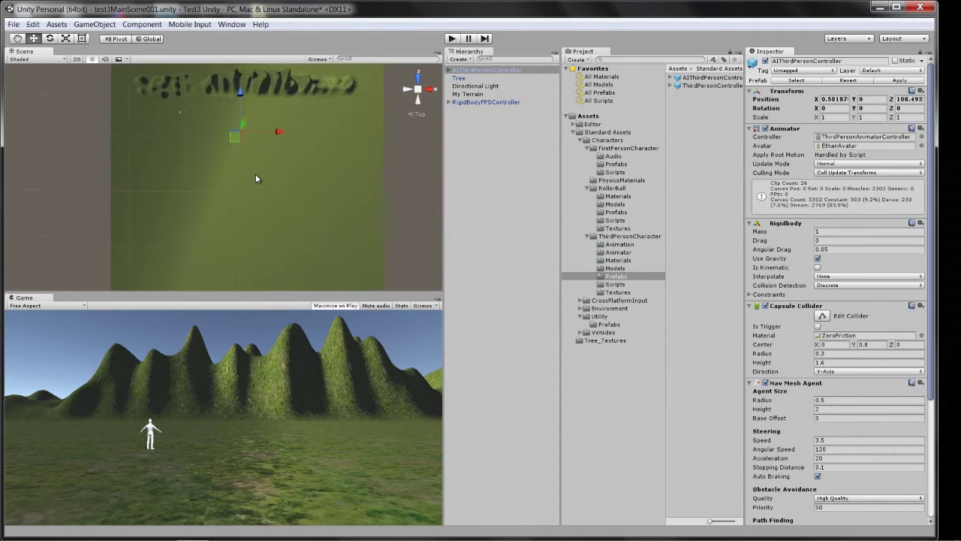
scroll(258, 164, "up", 3)
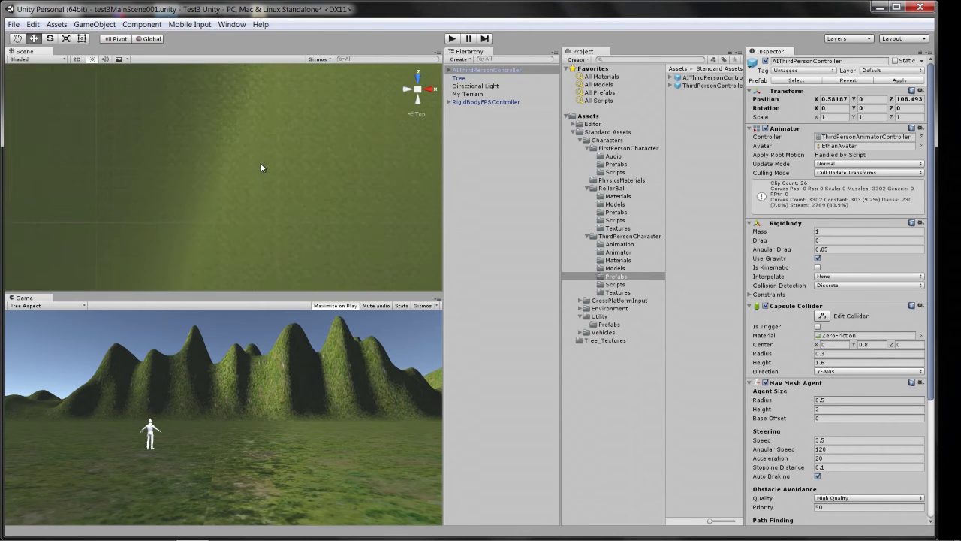
scroll(260, 167, "up", 2)
double_click(483, 71)
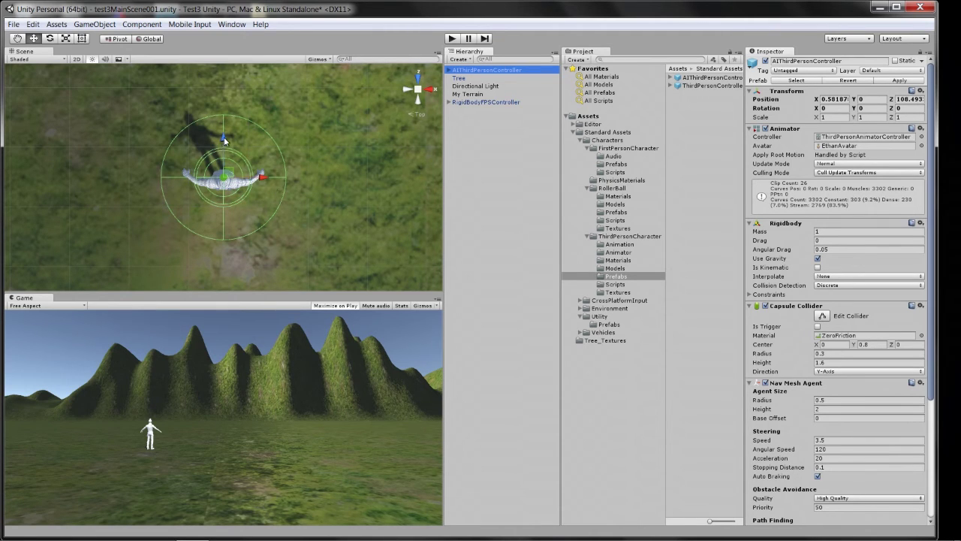
left_click_drag(224, 137, 235, 296)
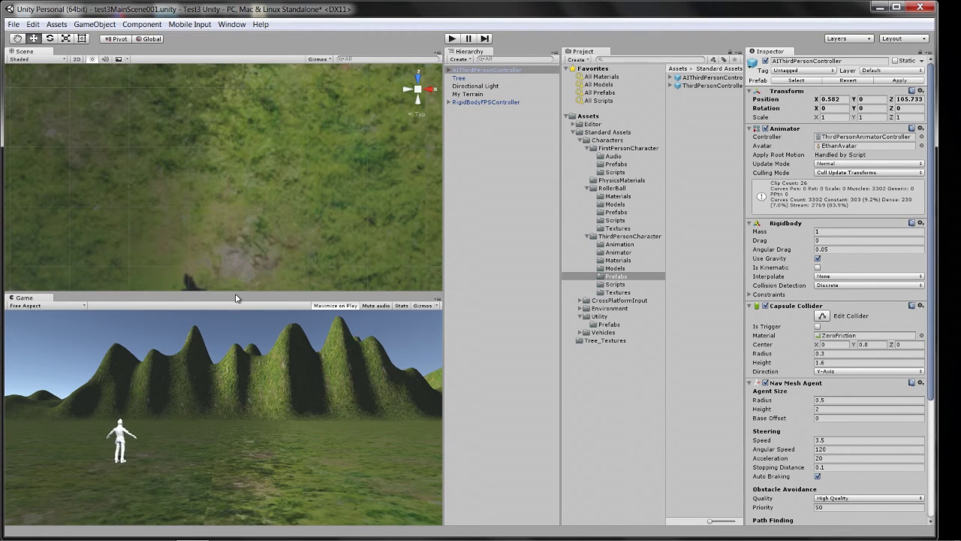
Set the AIThirdPersonController's Y rotation to -180 so that it faces the first-person camera
double_click(460, 78)
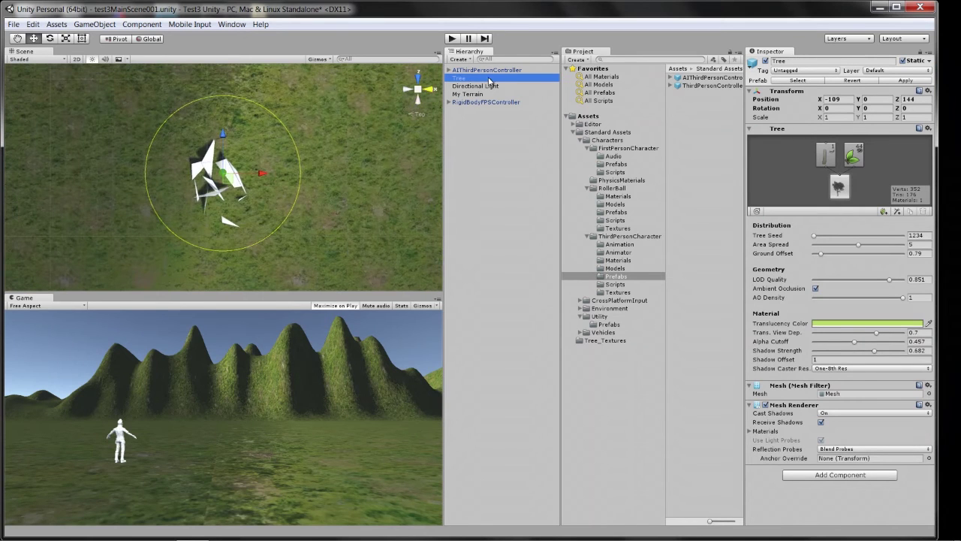
double_click(485, 70)
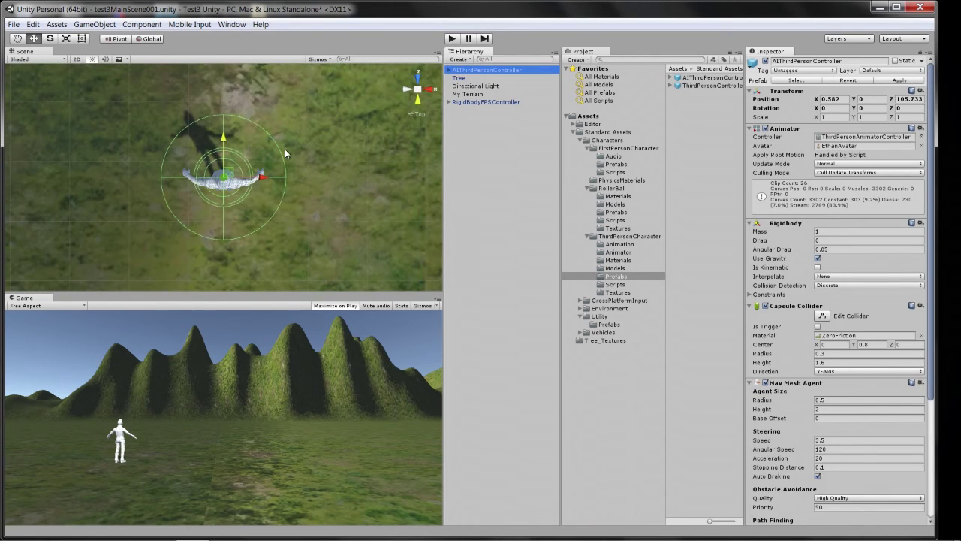
left_click(16, 39)
left_click(49, 38)
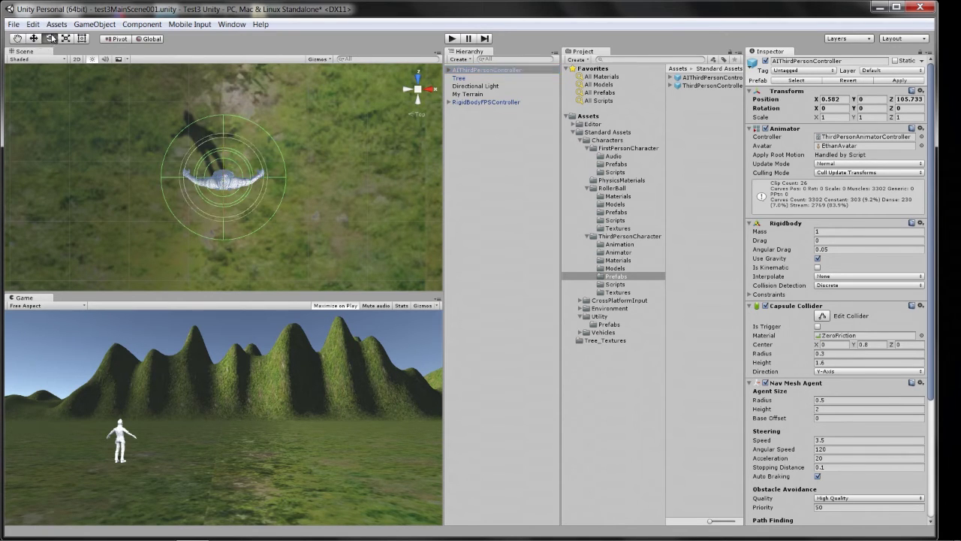
left_click(865, 108)
type("-180")
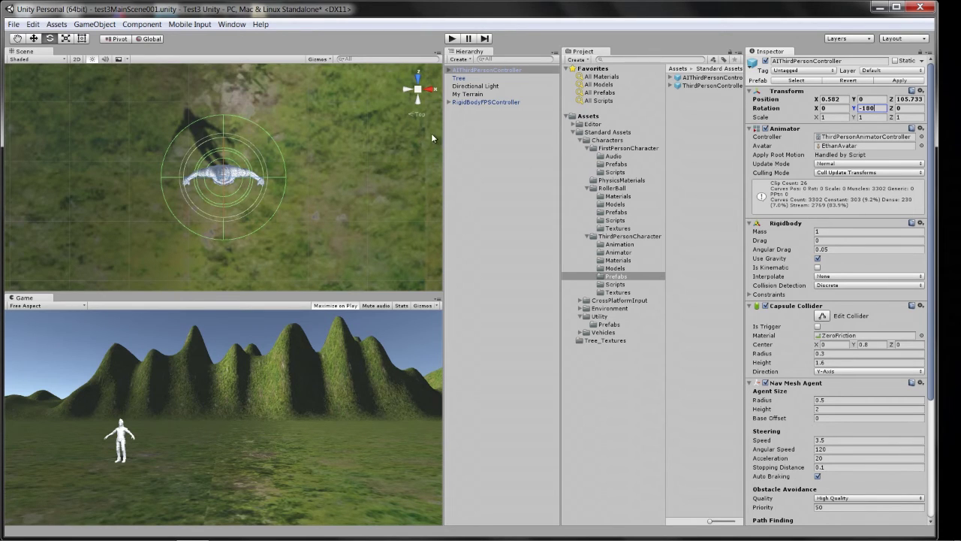
Move the AIThirdPersonController to the middle of the first-person camera's view, at about X 4.59 and Z 106.26
left_click(33, 38)
left_click_drag(262, 181, 498, 210)
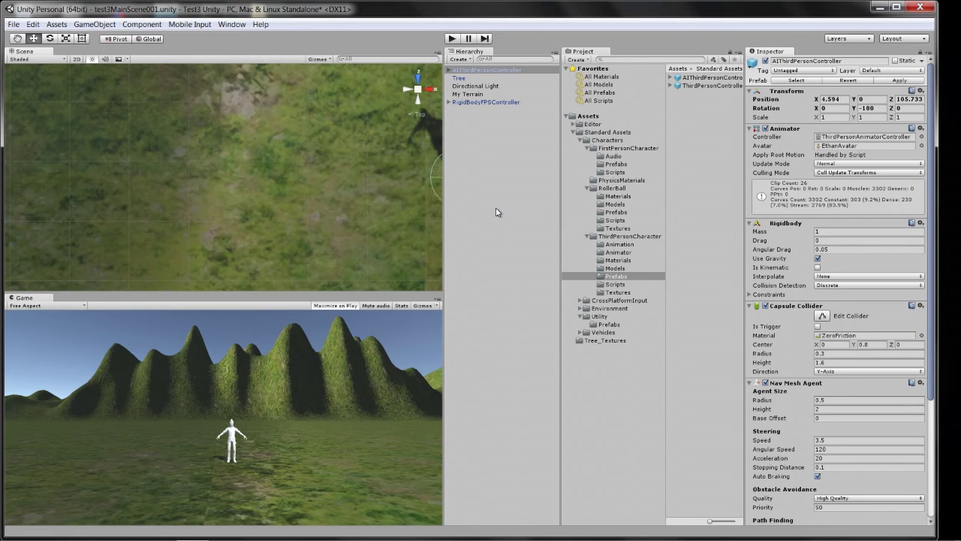
double_click(513, 71)
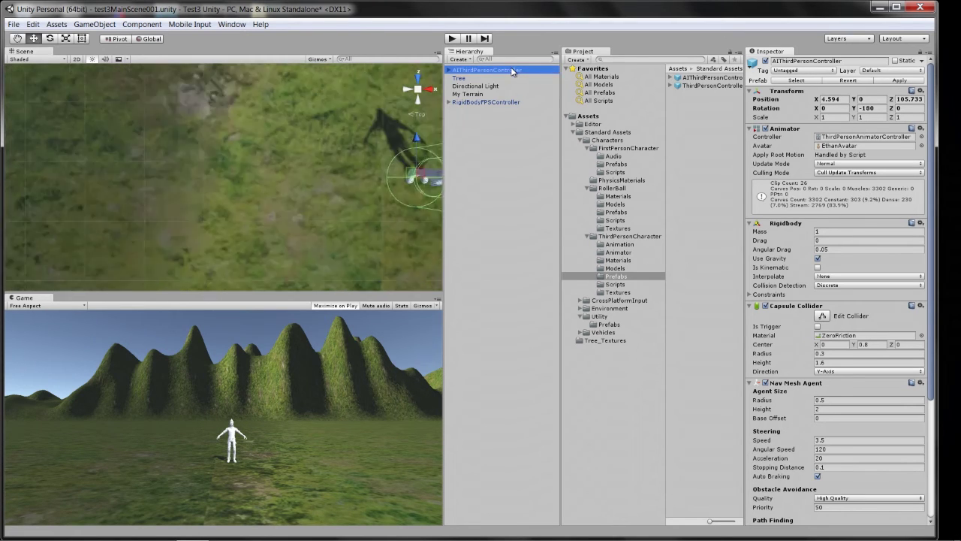
left_click_drag(223, 137, 248, 106)
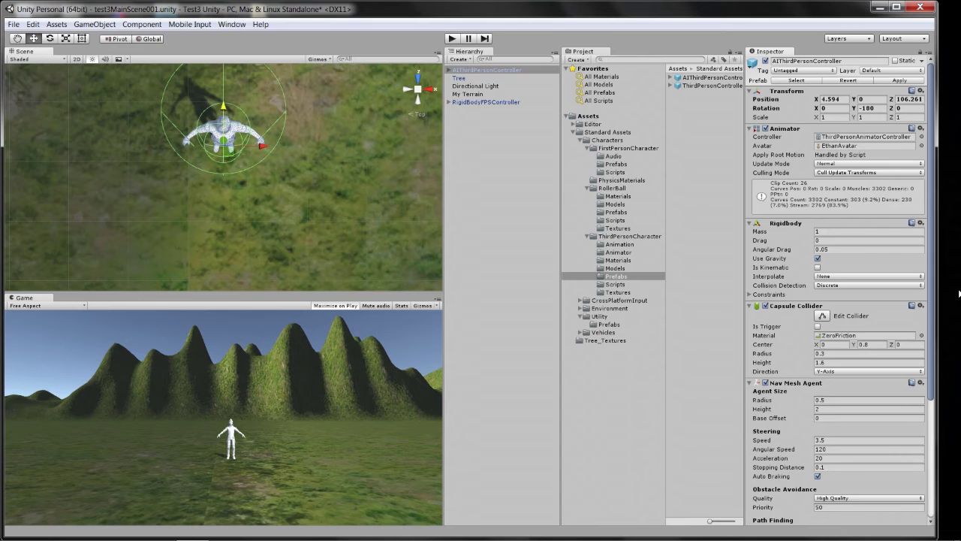
Test-run the scene, walk the first-person controller up to and around the third-person character, and stop the run
left_click_drag(933, 275, 947, 396)
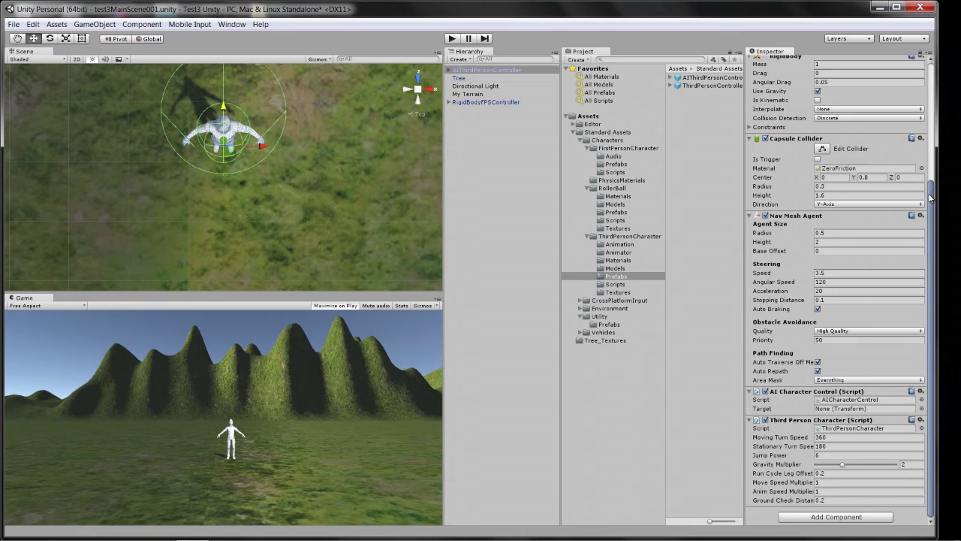
left_click_drag(931, 197, 941, 34)
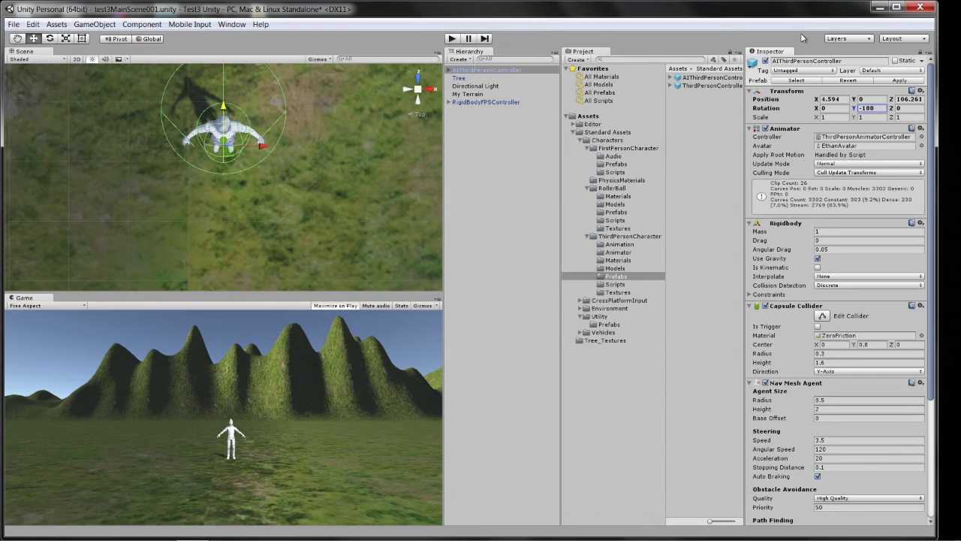
left_click(452, 38)
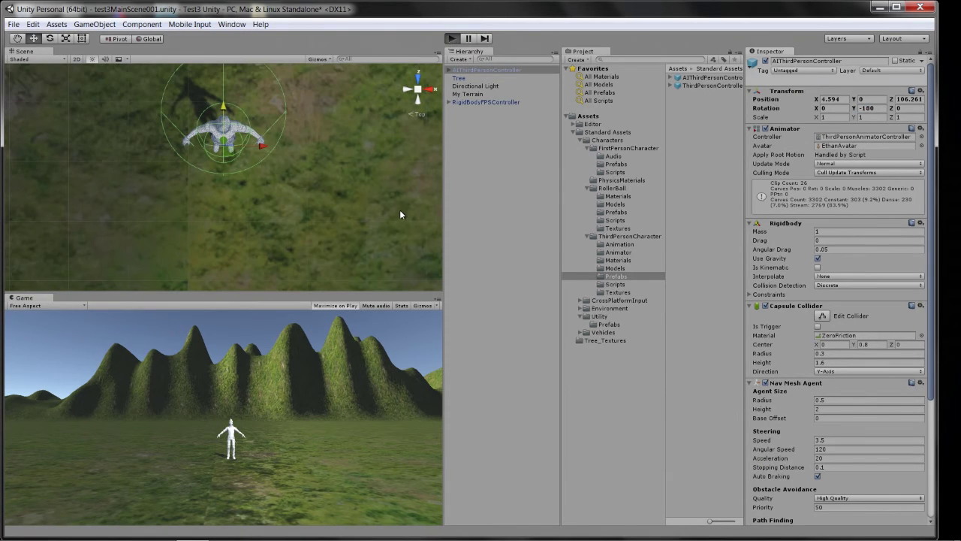
key("w")
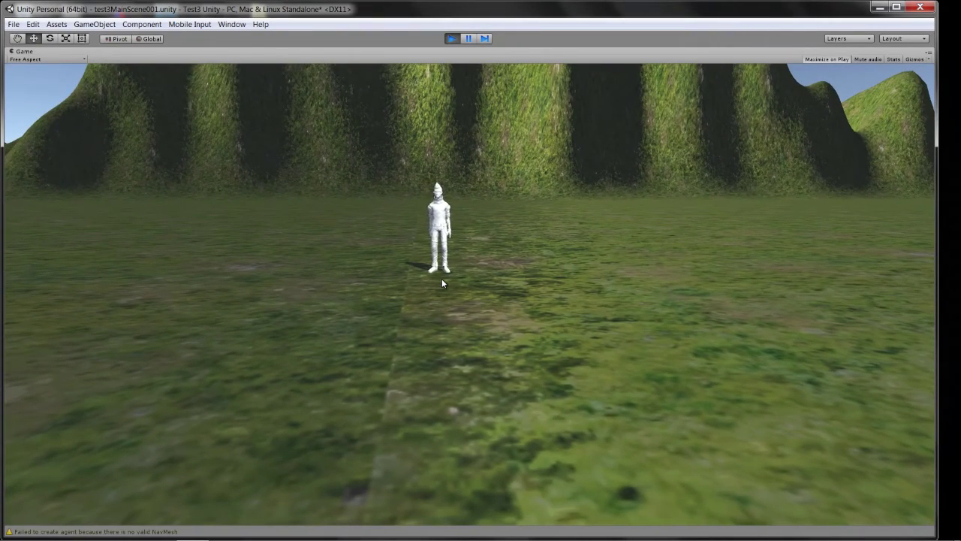
key("w")
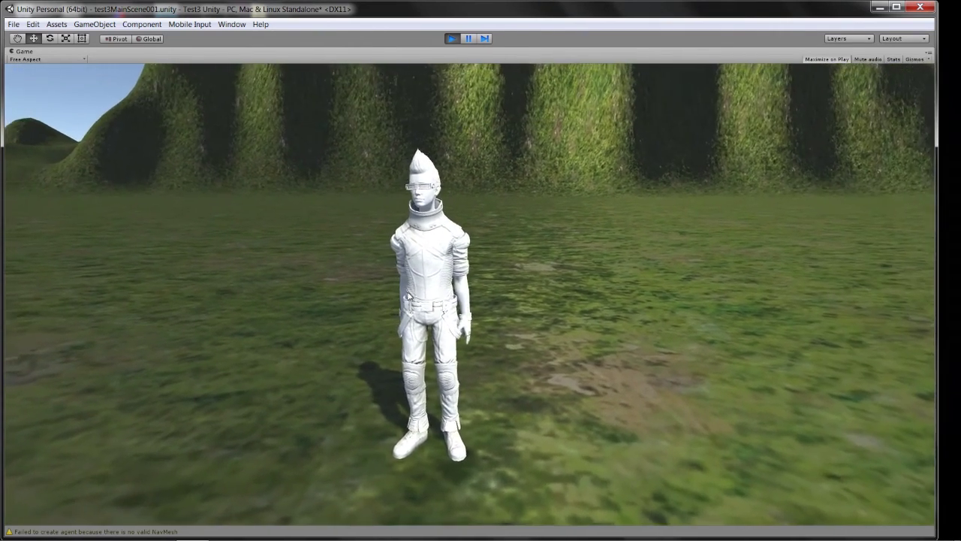
key("w")
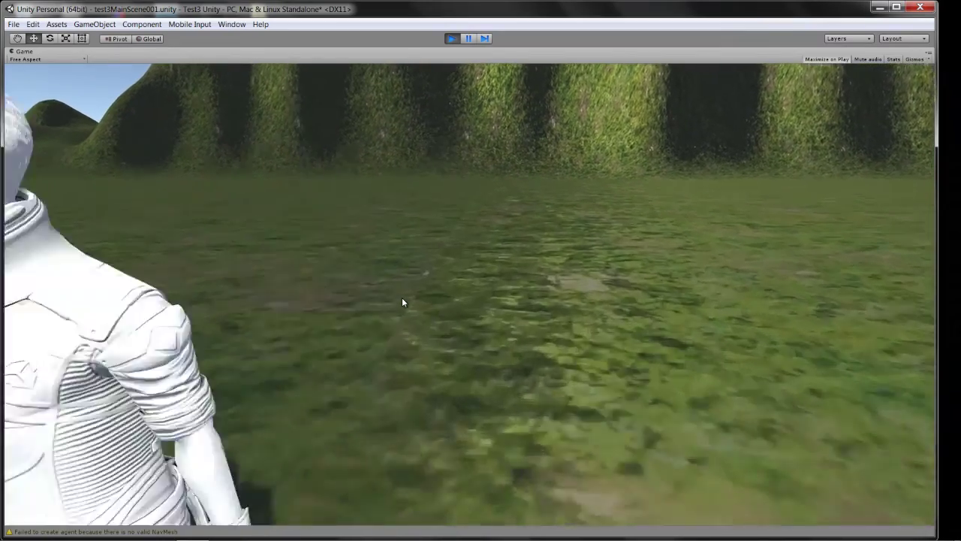
key("w")
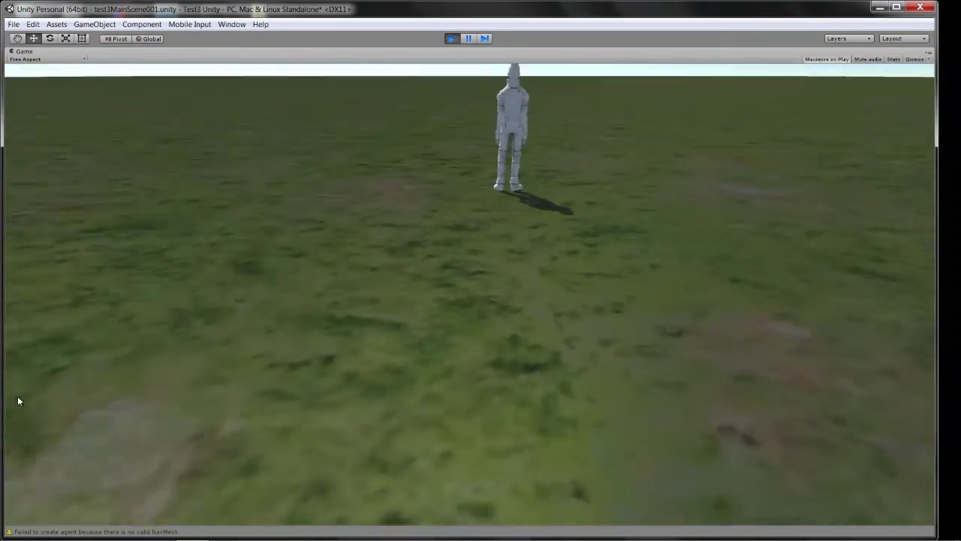
key("w")
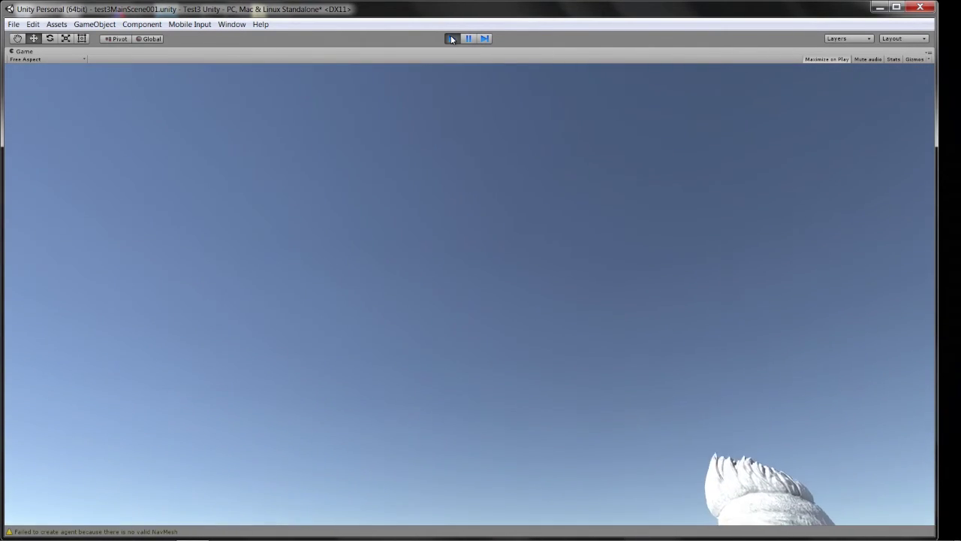
left_click(451, 38)
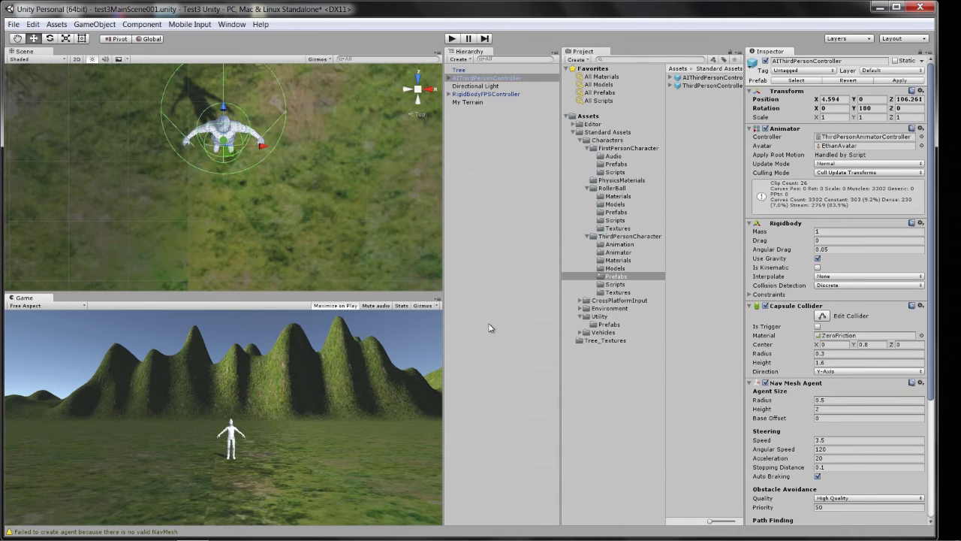
Place the RollerBall prefab on the terrain between the third-person character and the first-person camera, at about X 4.56 and Z 102.31
left_click(615, 213)
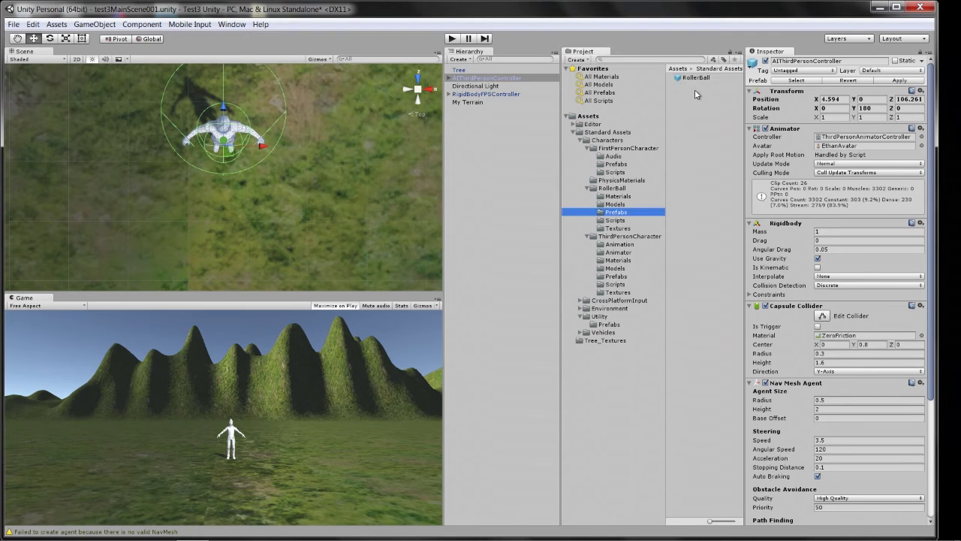
left_click(692, 79)
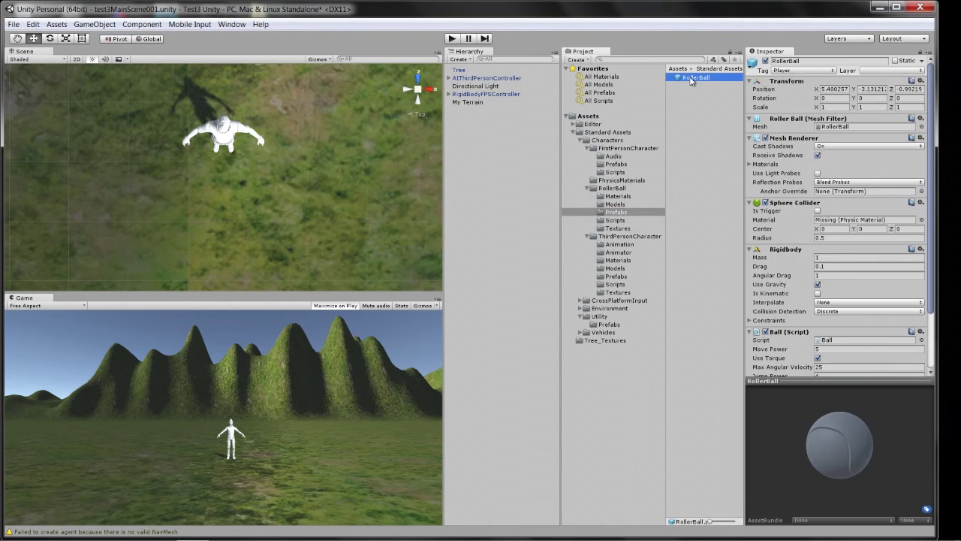
scroll(328, 140, "down", 10)
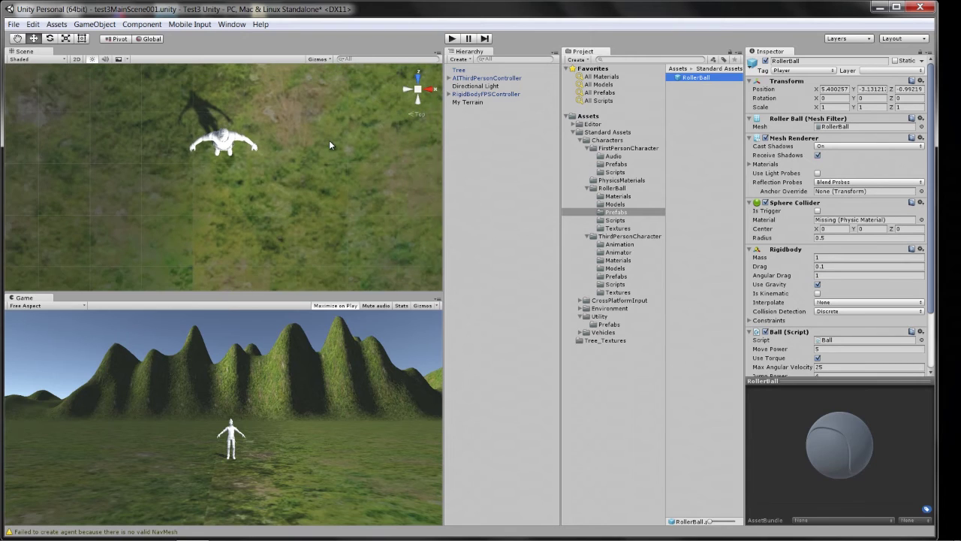
scroll(306, 169, "down", 3)
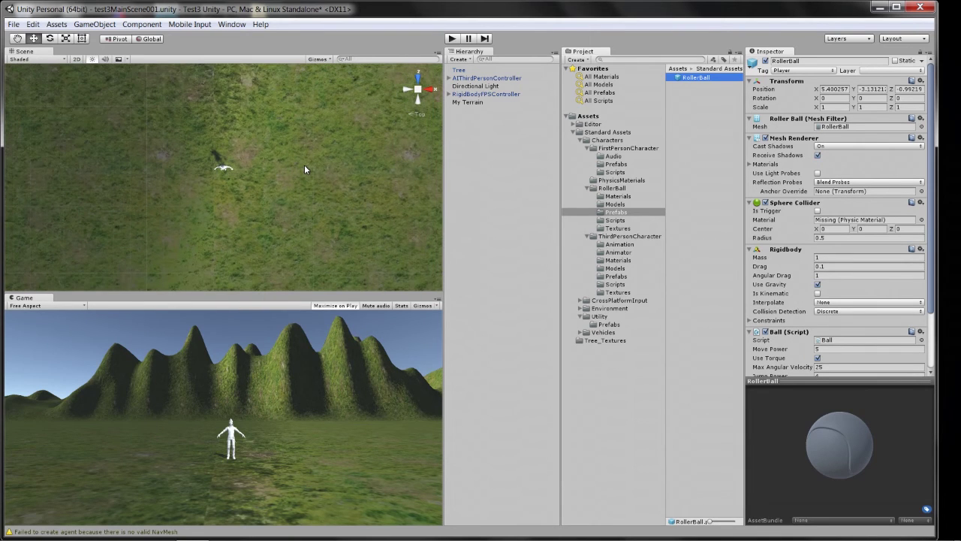
left_click(17, 38)
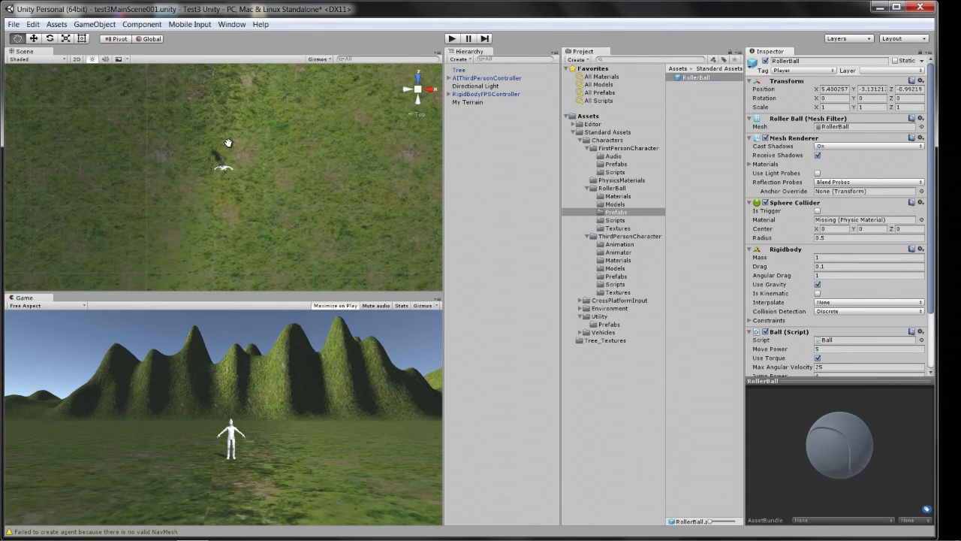
left_click_drag(284, 197, 295, 140)
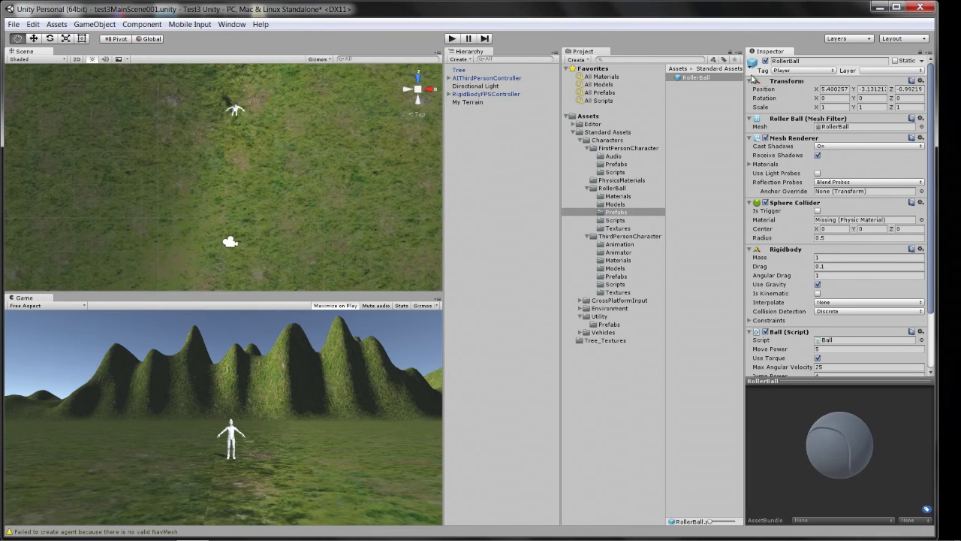
left_click(684, 76)
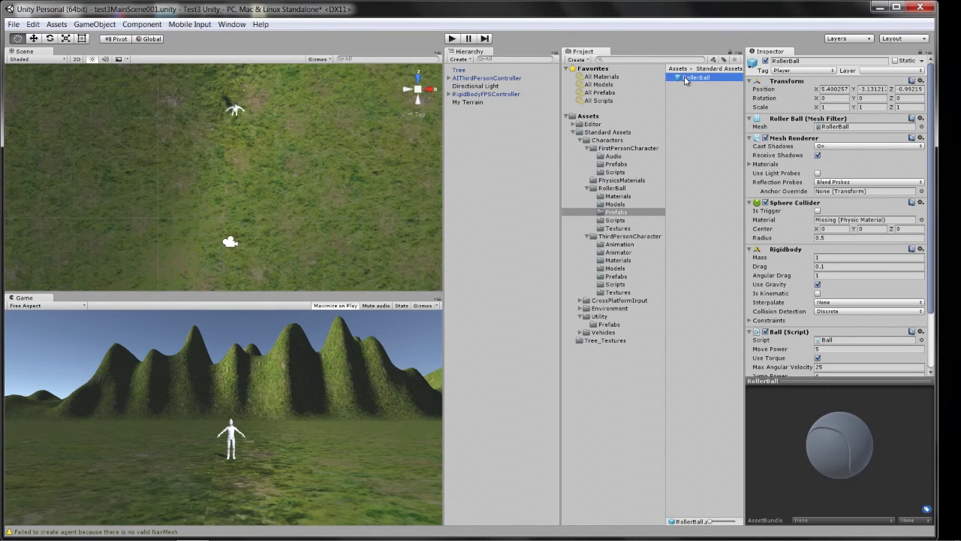
left_click_drag(684, 76, 234, 179)
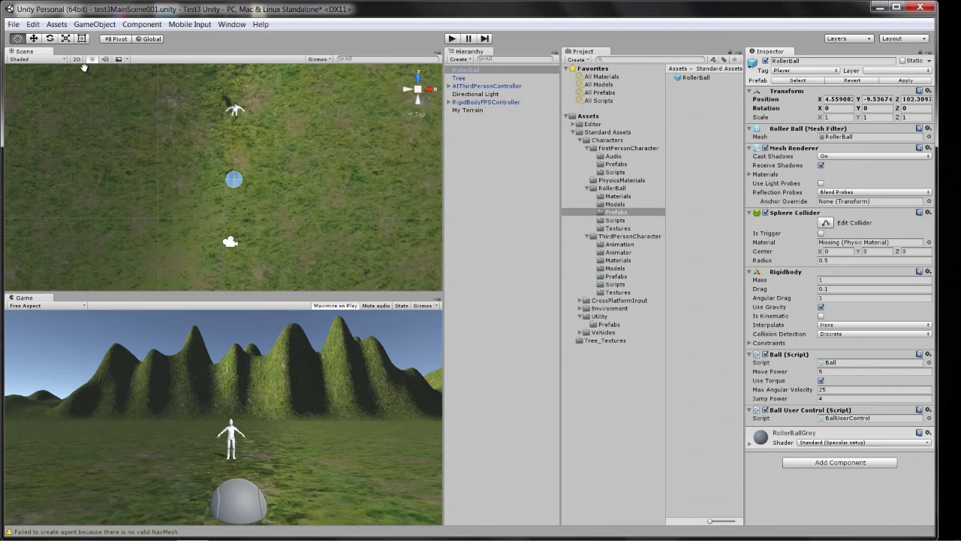
Raise the RollerBall along its Y axis to about Y 5.18, well above the terrain
left_click(34, 40)
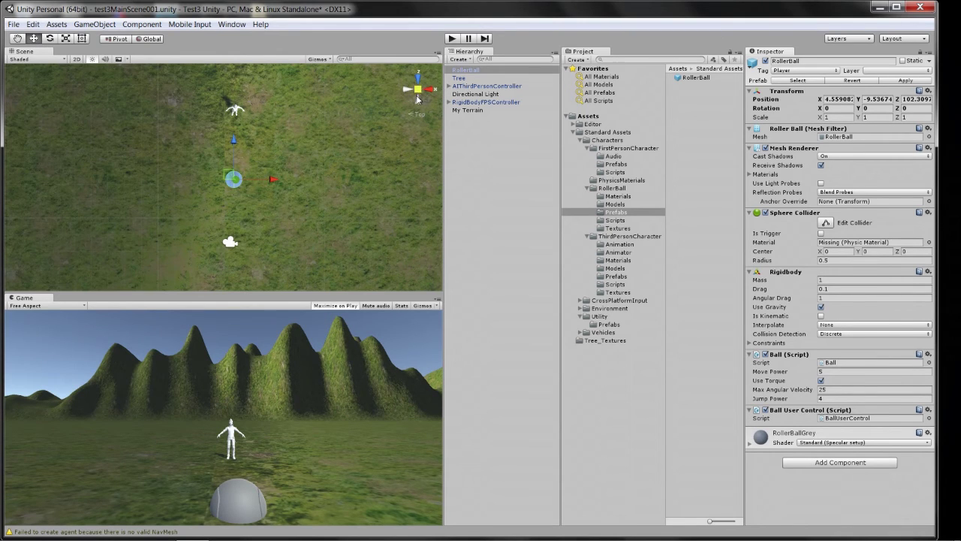
right_click_drag(330, 143, 291, 165)
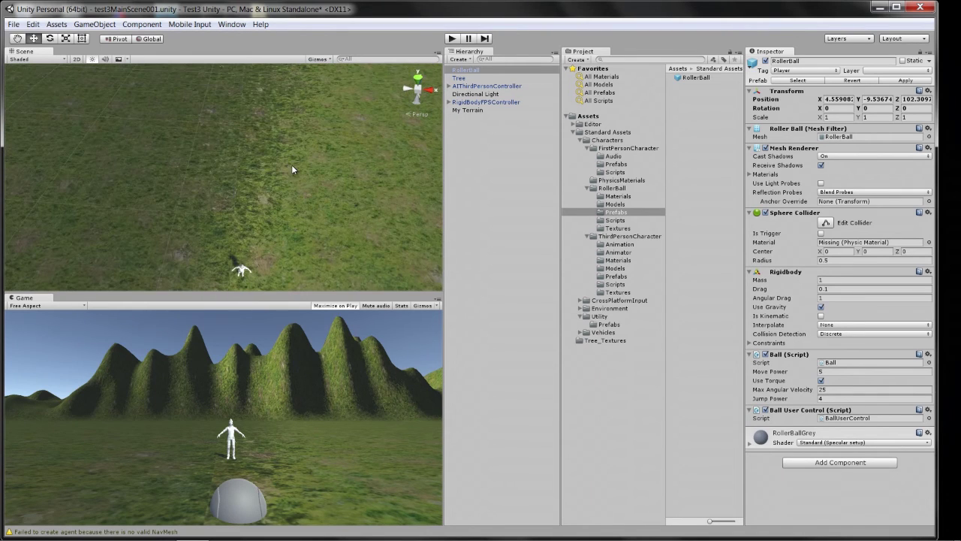
right_click_drag(307, 224, 300, 146)
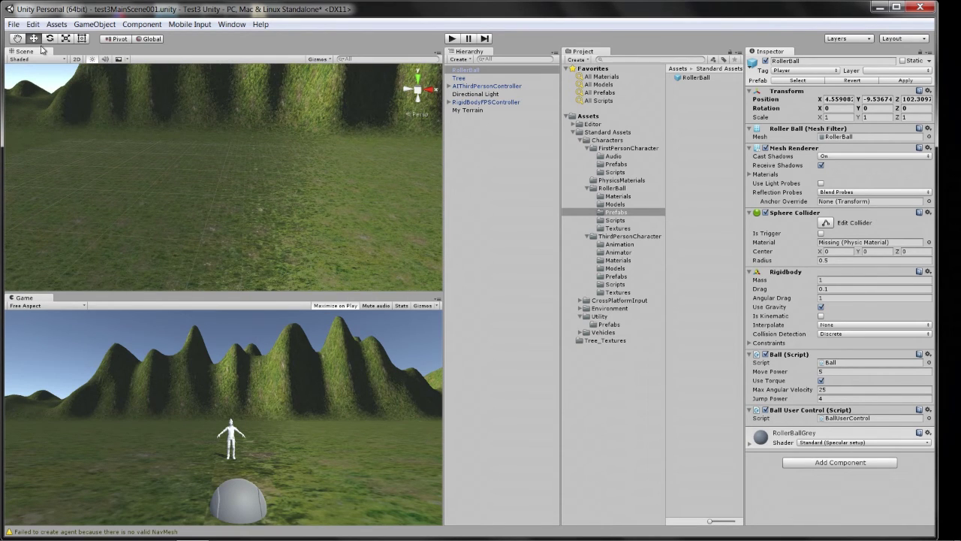
mouse_move(316, 176)
left_mouse_down()
mouse_move(301, 145)
mouse_move(304, 94)
left_mouse_up()
left_click_drag(331, 225, 327, 131)
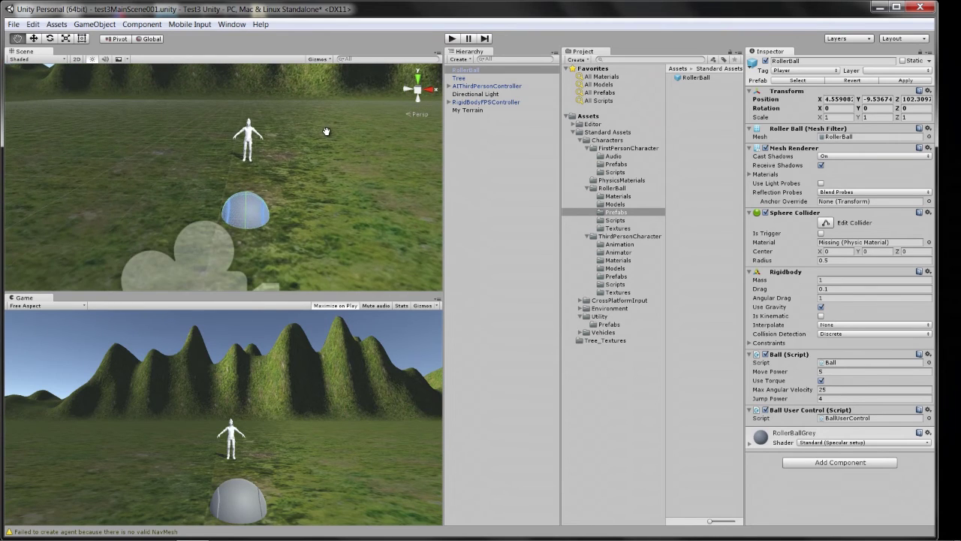
left_click(34, 38)
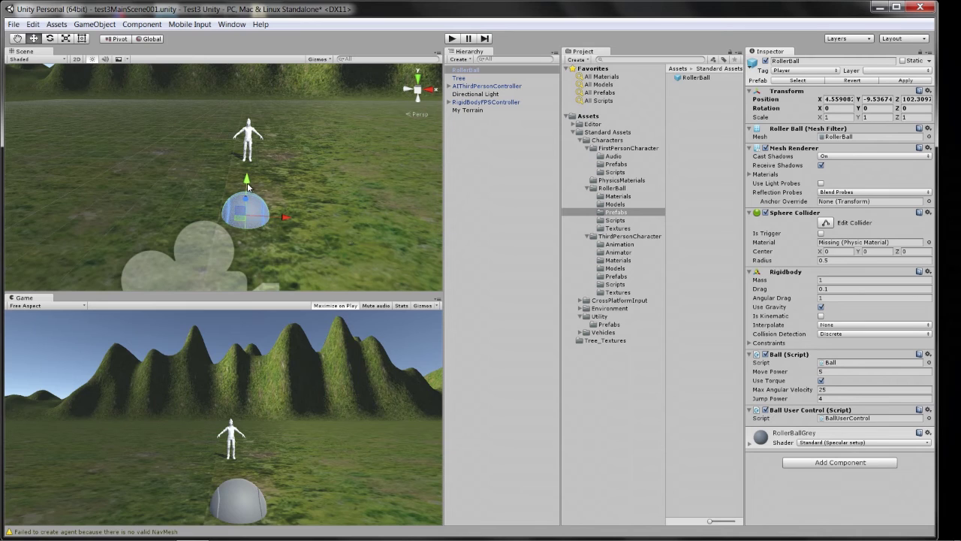
left_click_drag(248, 182, 255, 36)
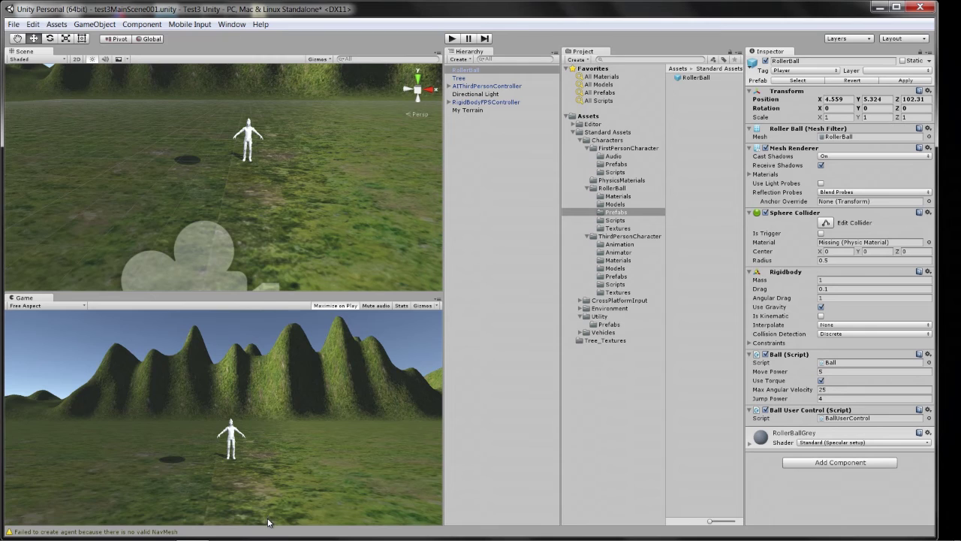
left_click_drag(268, 524, 268, 523)
Save the scene with the raised RollerBall in it
left_click(469, 79)
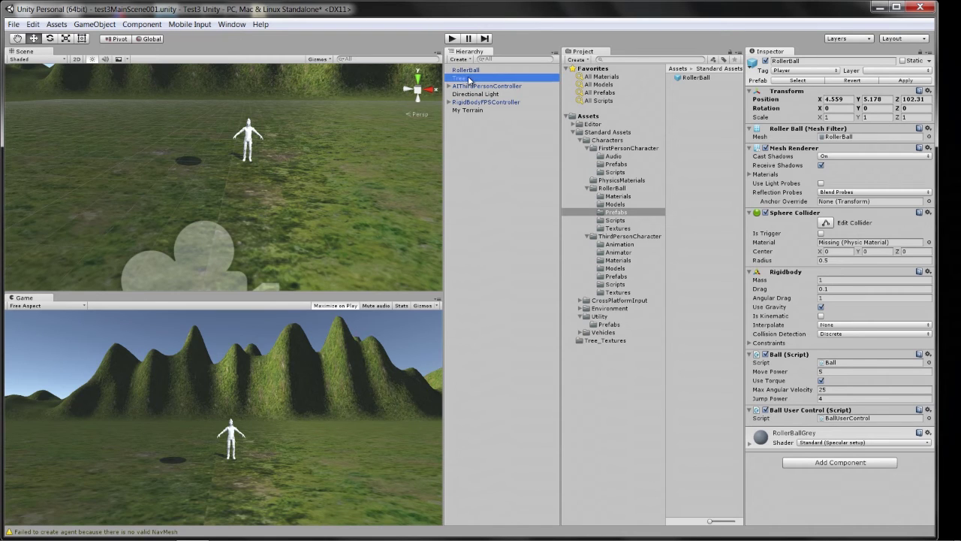
left_click(13, 25)
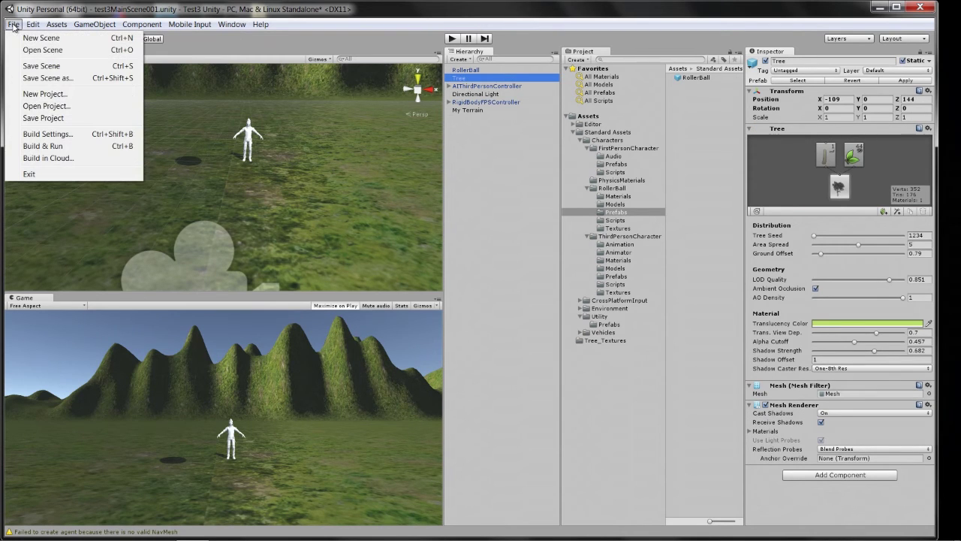
left_click(32, 68)
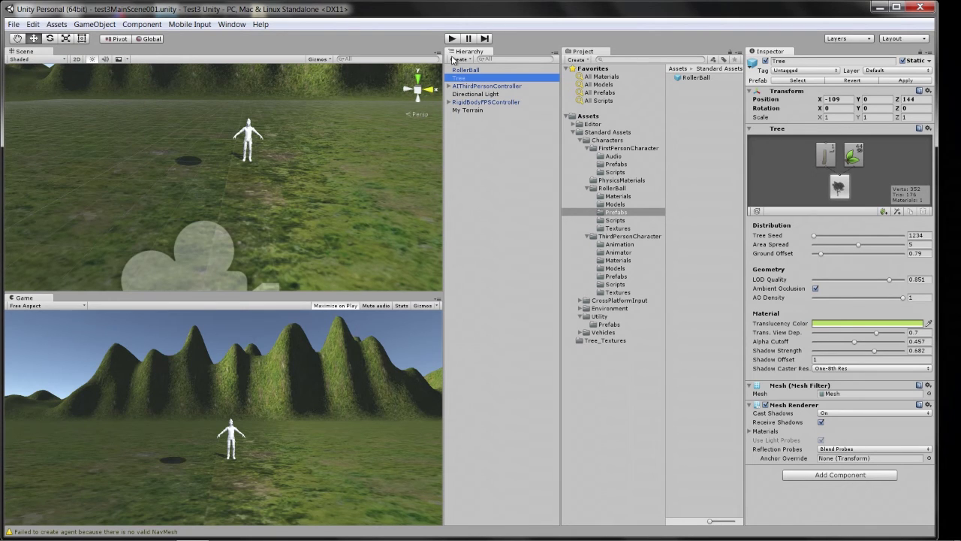
Select the RollerBall, test-run the scene to check how the ball behaves, and stop the run
key("Up")
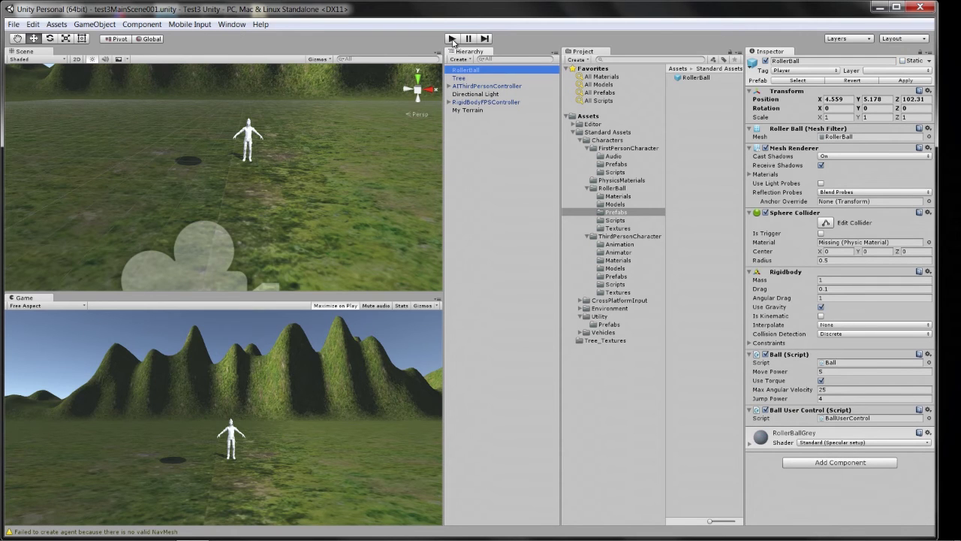
left_click(452, 40)
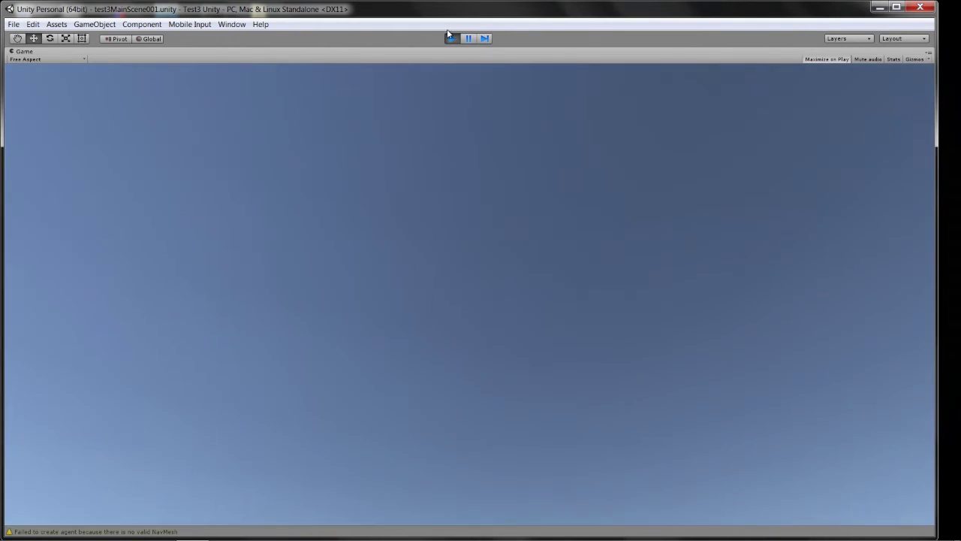
left_click(451, 39)
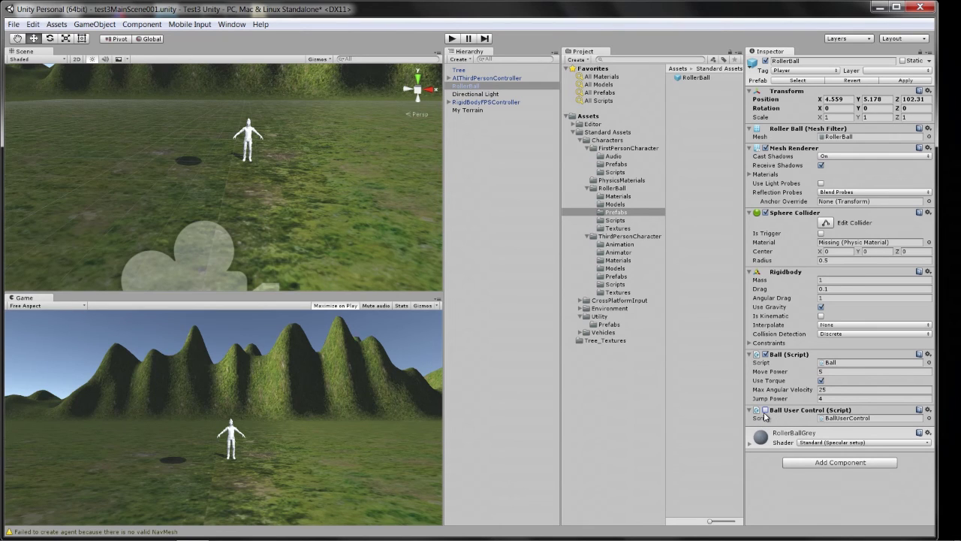
Disable the RollerBall's Ball User Control script and test-run the scene, walking the first-person controller forward into the ball
left_click(451, 39)
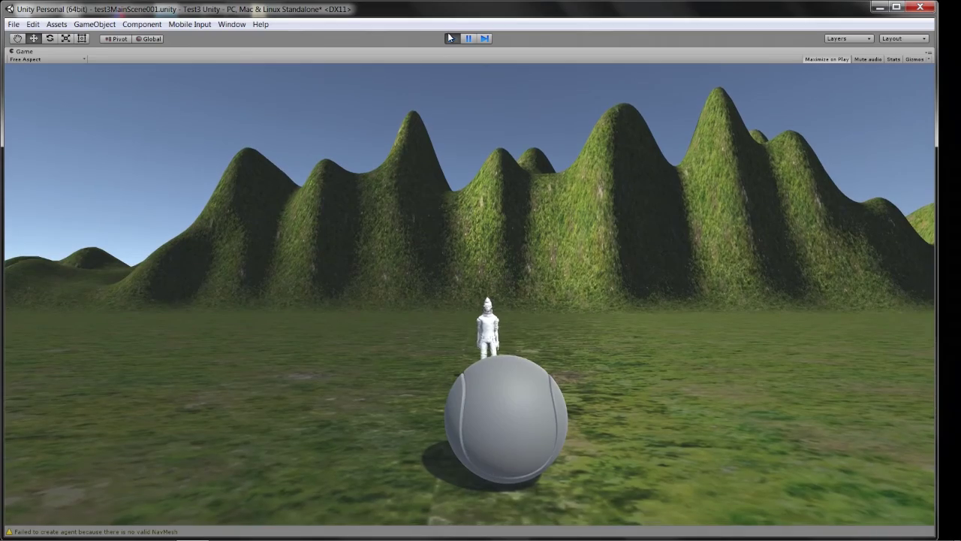
key("w")
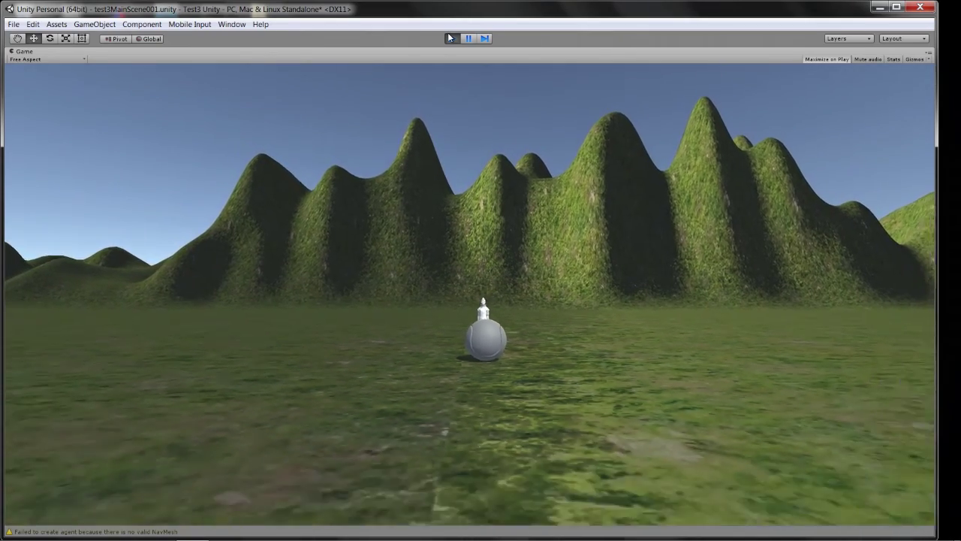